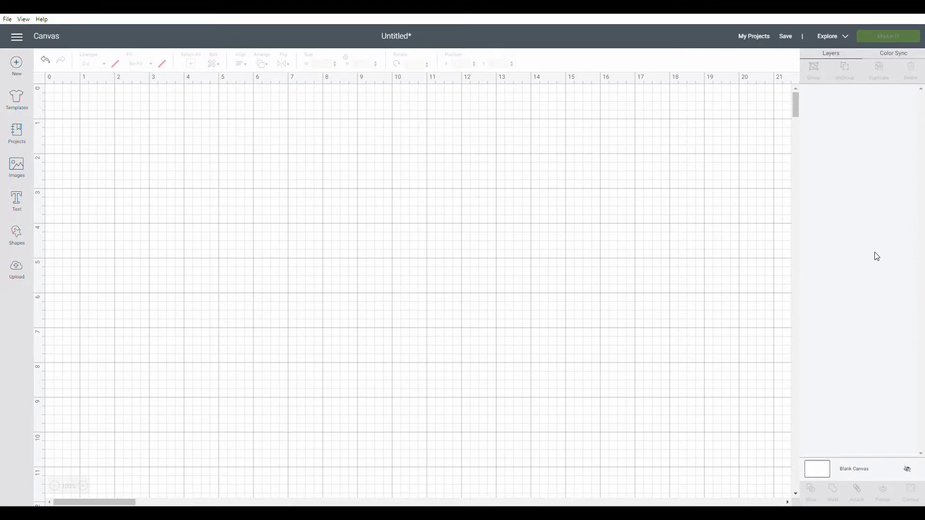
Insert the recently uploaded image of the purple-haired doll with the rose crown onto the canvas
left_click(18, 269)
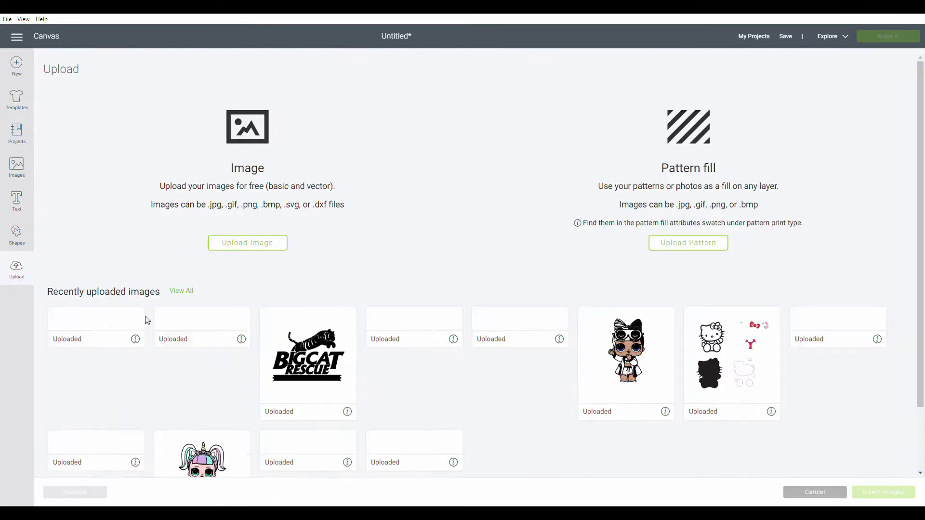
scroll(453, 316, "down", 1)
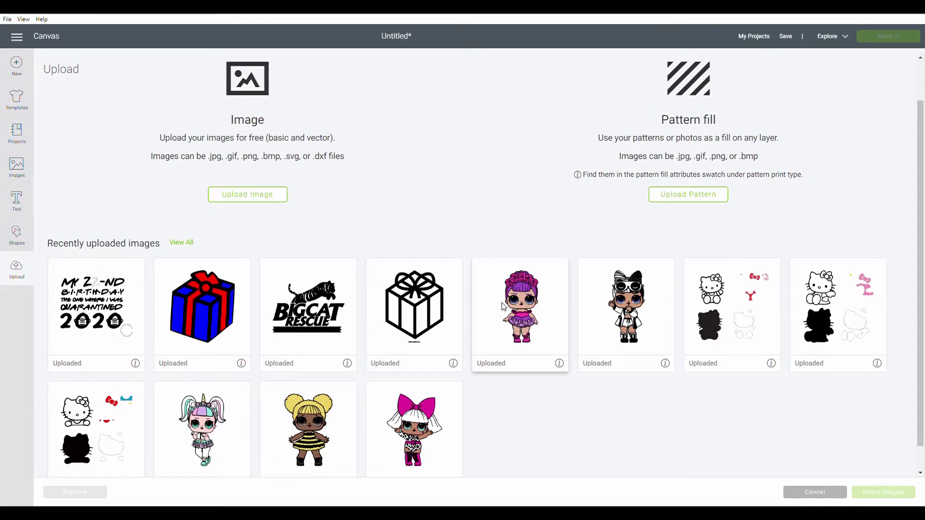
left_click(540, 317)
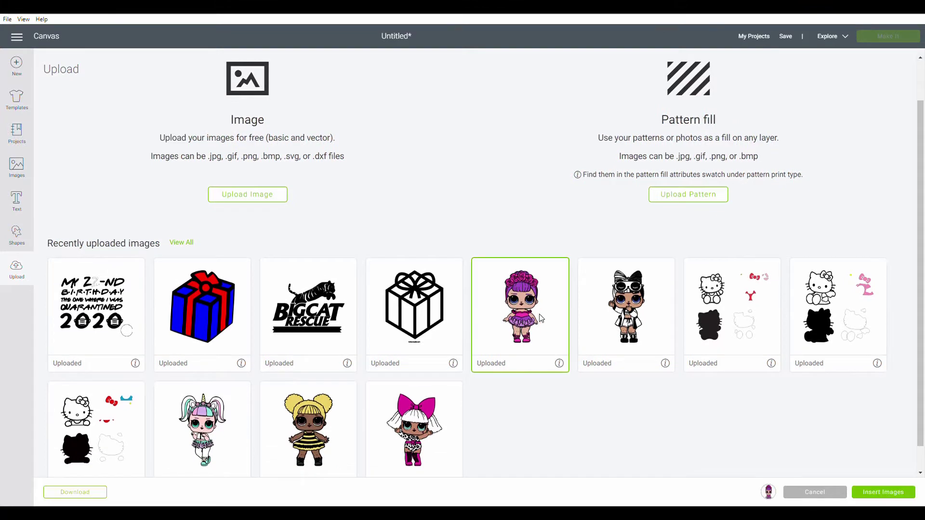
left_click(877, 493)
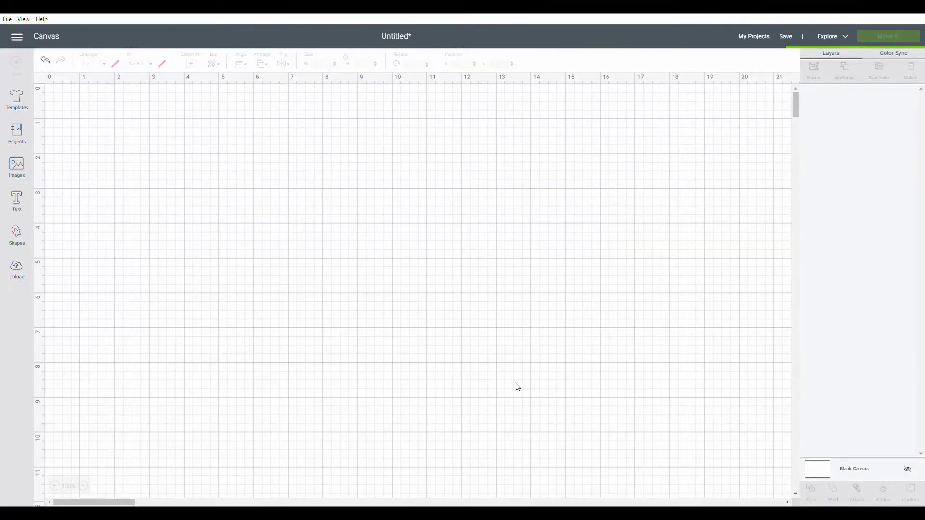
Position the doll on the canvas at X 1 and Y 1
left_click_drag(284, 352, 189, 250)
left_click_drag(471, 68, 449, 73)
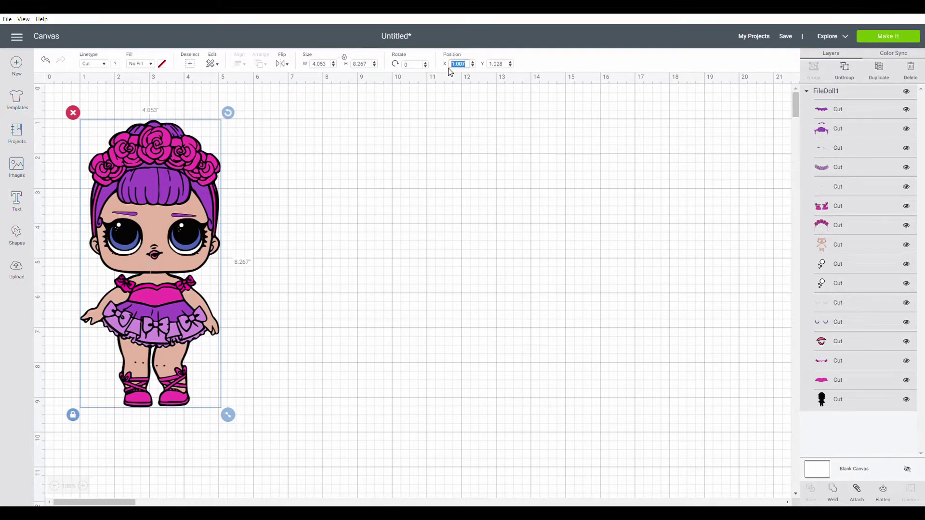
type("1")
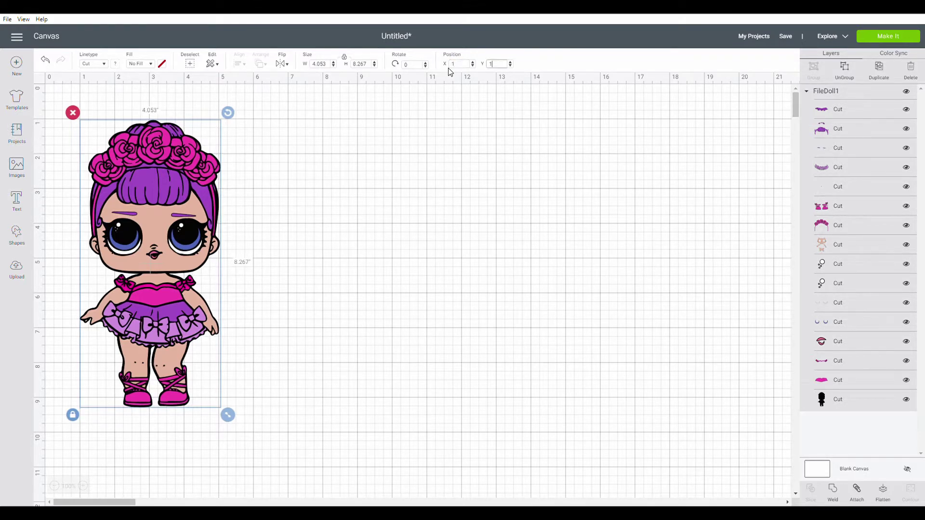
key("Return")
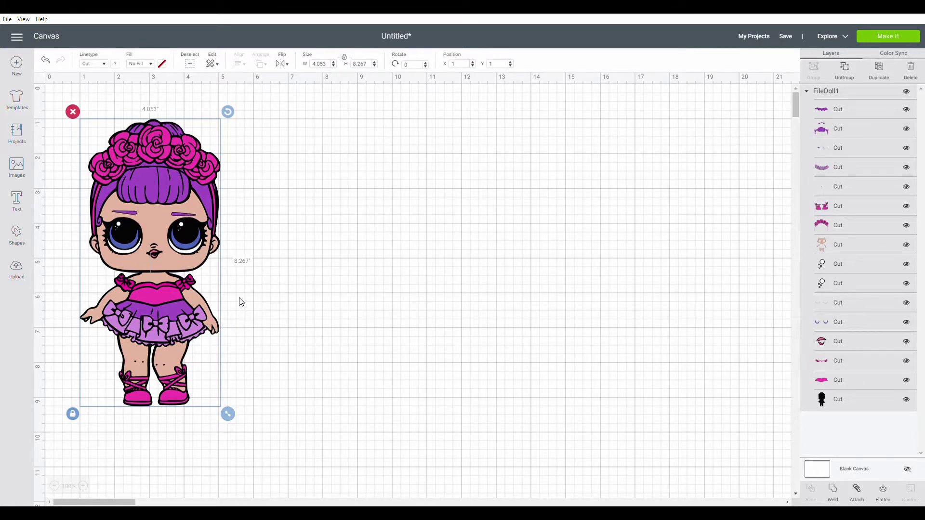
Enlarge the doll proportionally to about 12 inches wide and 24.5 inches high
scroll(235, 327, "down", 2)
left_click_drag(227, 366, 513, 502)
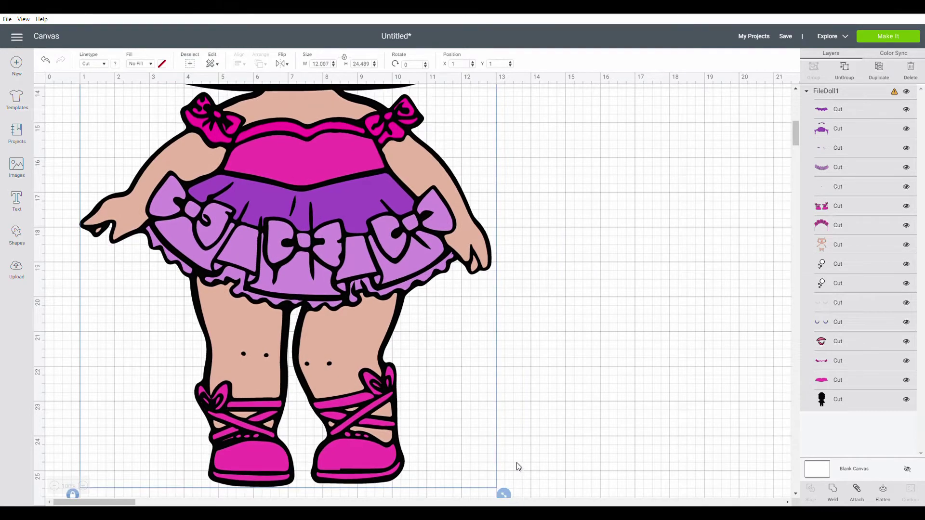
scroll(496, 384, "up", 10)
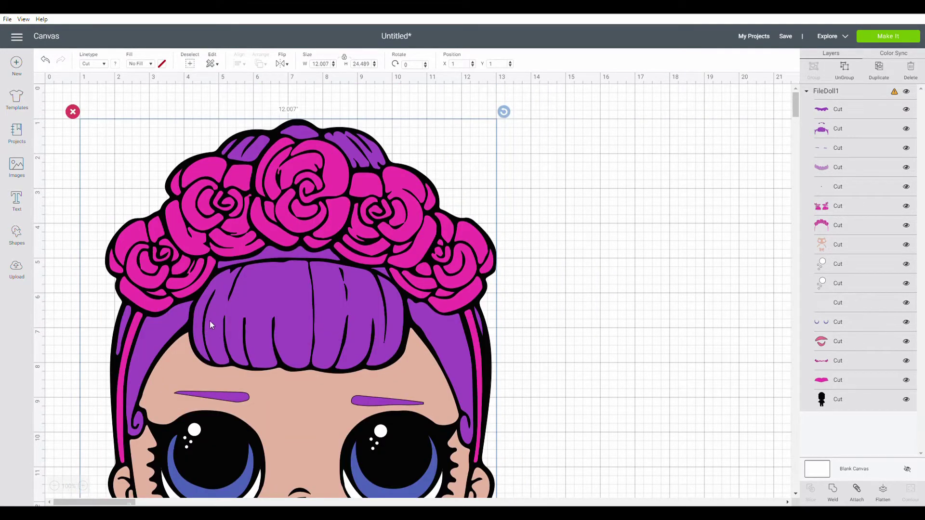
scroll(231, 303, "down", 6)
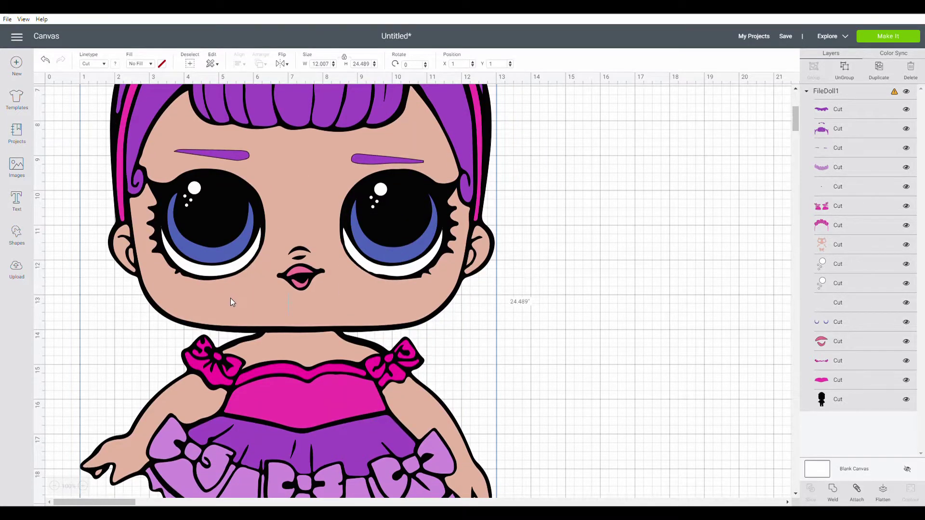
scroll(230, 297, "down", 2)
scroll(231, 297, "up", 3)
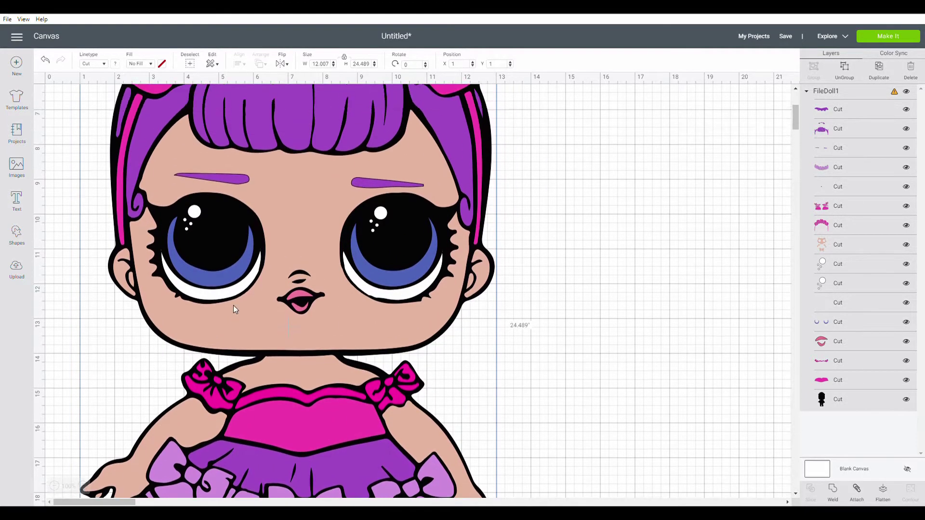
scroll(233, 307, "up", 3)
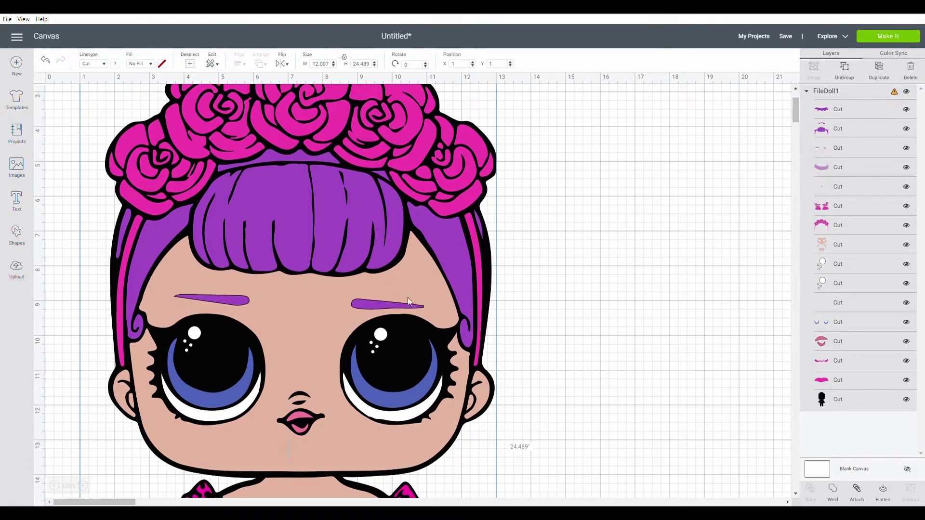
scroll(397, 303, "down", 10)
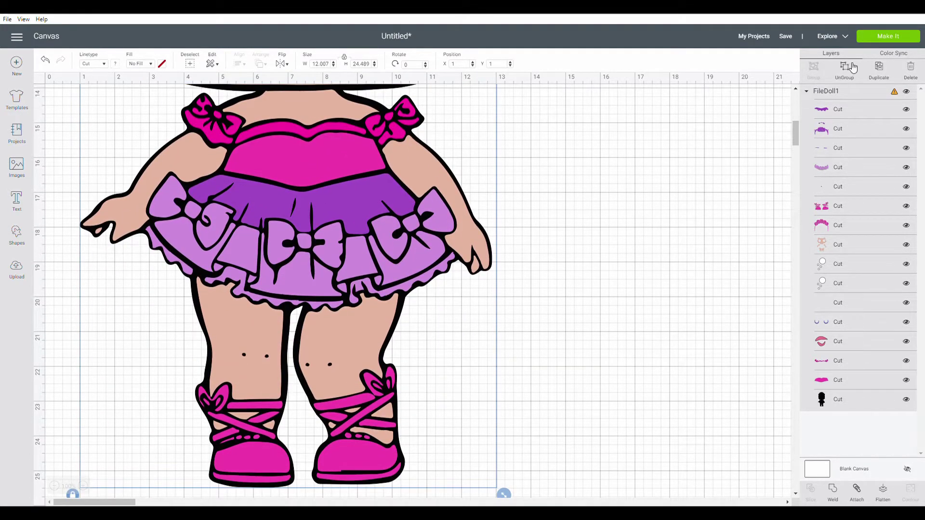
Ungroup the doll and move its purple hair and pink rose crown into the empty area beside the black silhouette
left_click(850, 67)
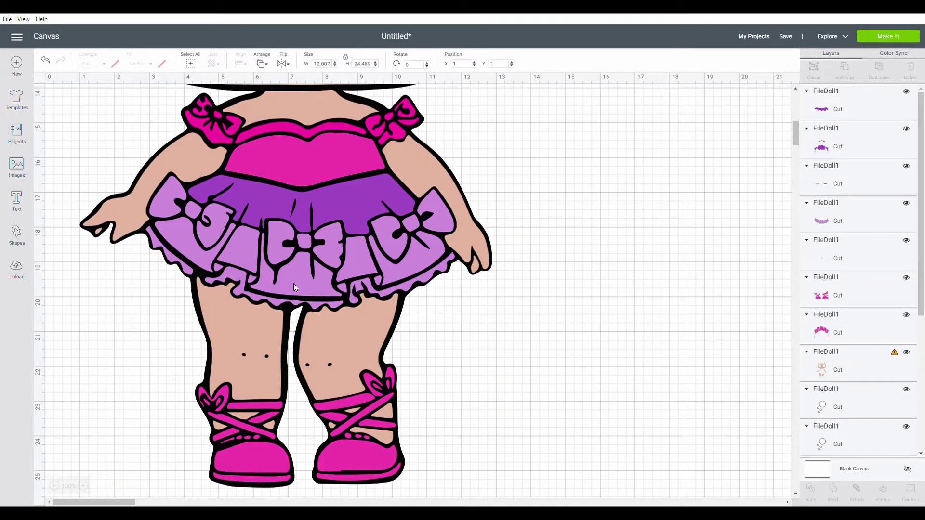
scroll(293, 284, "up", 10)
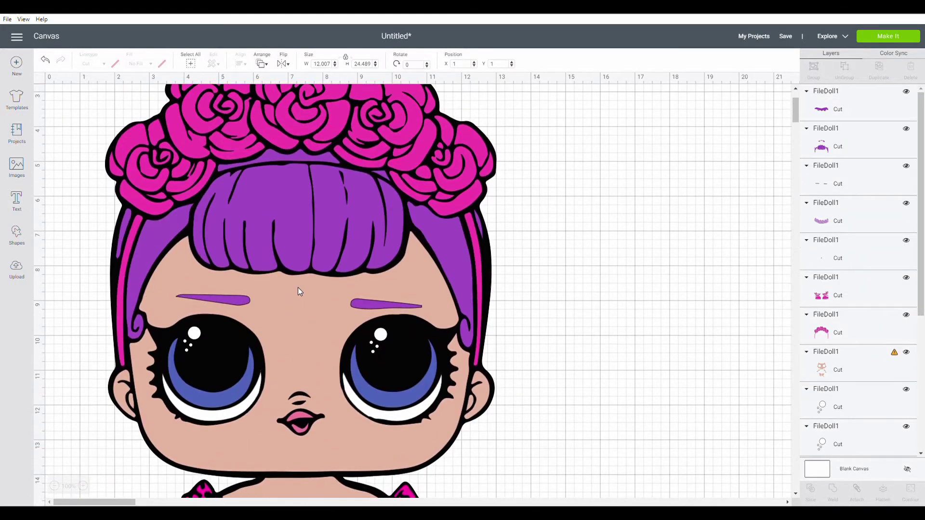
scroll(298, 285, "up", 3)
left_click_drag(299, 242, 701, 259)
left_click_drag(587, 336, 726, 308)
left_click_drag(302, 208, 682, 215)
left_click_drag(558, 255, 719, 230)
Move the skin, eye whites and blue irises off the black silhouette, beside the hair pieces
scroll(312, 218, "down", 5)
left_click_drag(311, 269, 836, 267)
left_click_drag(412, 289, 774, 276)
left_click_drag(543, 285, 742, 291)
left_click_drag(398, 296, 777, 295)
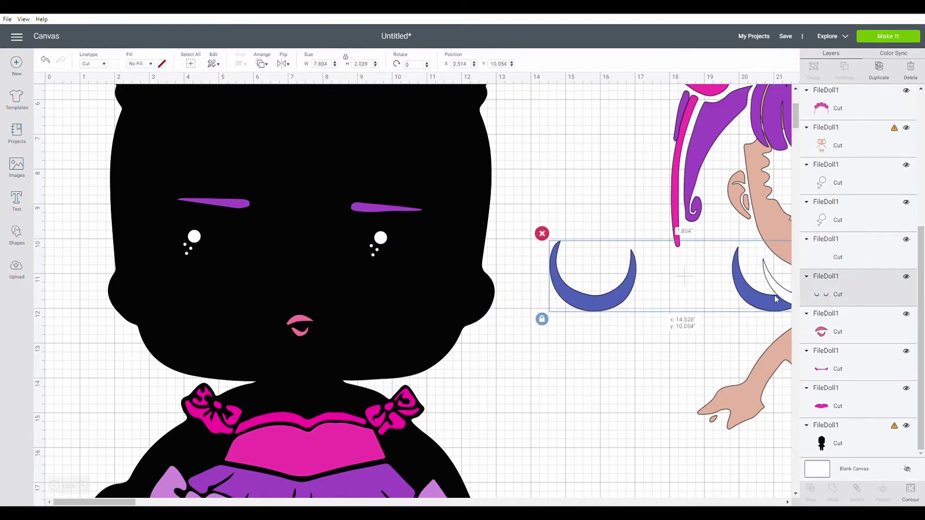
left_click_drag(585, 292, 776, 294)
Move the eyebrows, both sets of white eye highlights and the lips off the silhouette to the other face pieces
left_click_drag(371, 210, 697, 270)
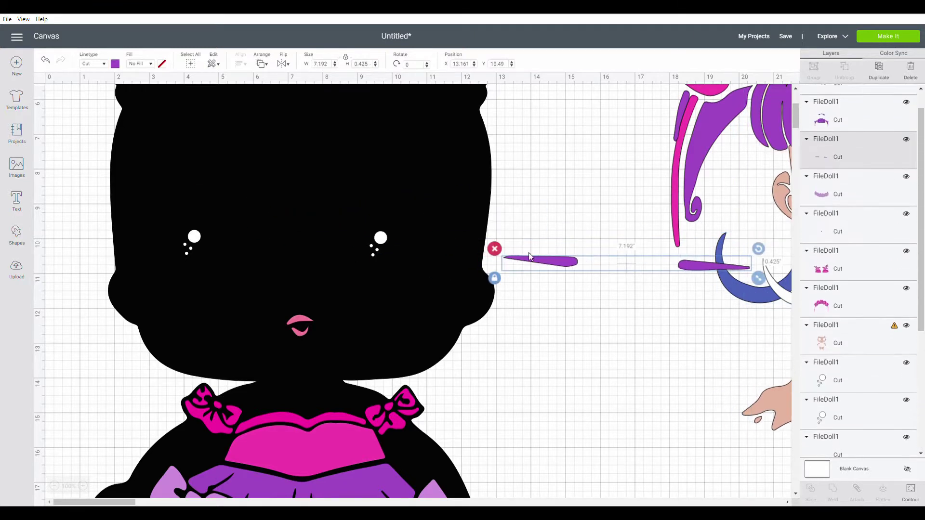
left_click_drag(505, 258, 746, 270)
left_click_drag(199, 235, 709, 286)
left_click_drag(380, 238, 731, 305)
left_click_drag(300, 326, 771, 334)
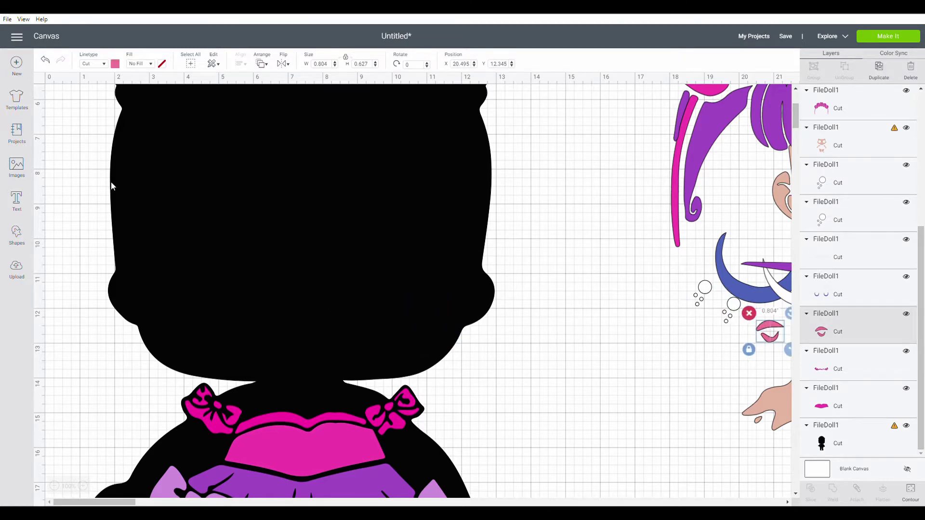
Move the shoulder bows, pink bodice, purple skirt and light purple ruffle off the silhouette's torso
scroll(121, 180, "down", 1)
scroll(145, 154, "down", 3)
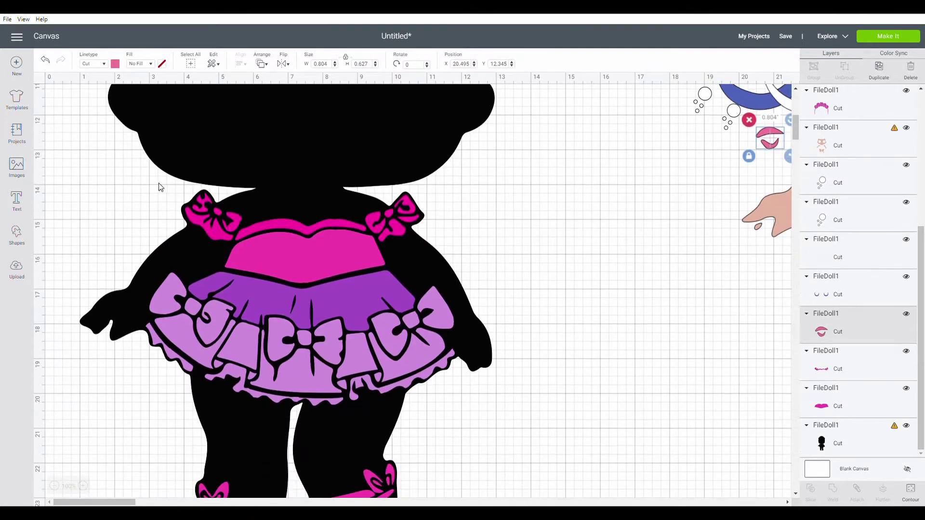
left_click_drag(225, 210, 765, 170)
left_click_drag(288, 261, 783, 203)
left_click_drag(289, 311, 800, 200)
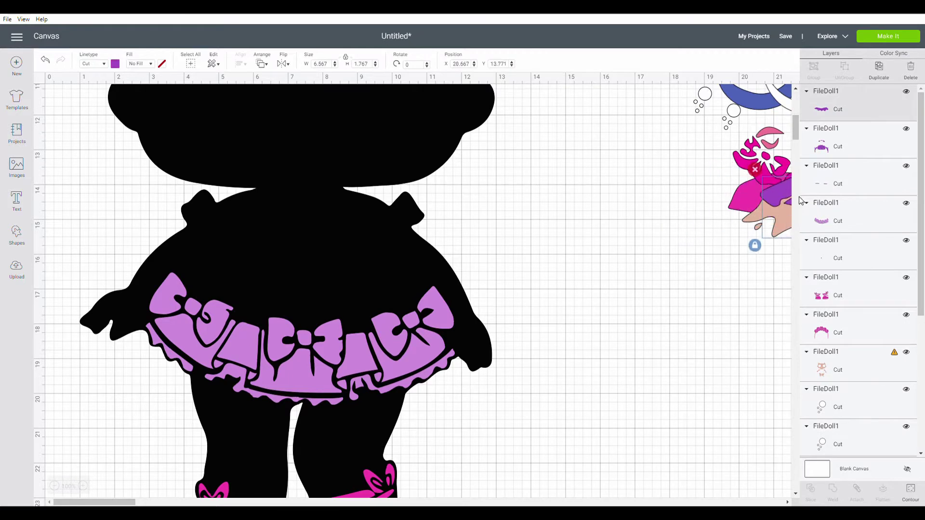
left_click_drag(218, 341, 802, 265)
Move the pink laced shoes off the silhouette's legs to the area with the other pieces
scroll(249, 244, "down", 5)
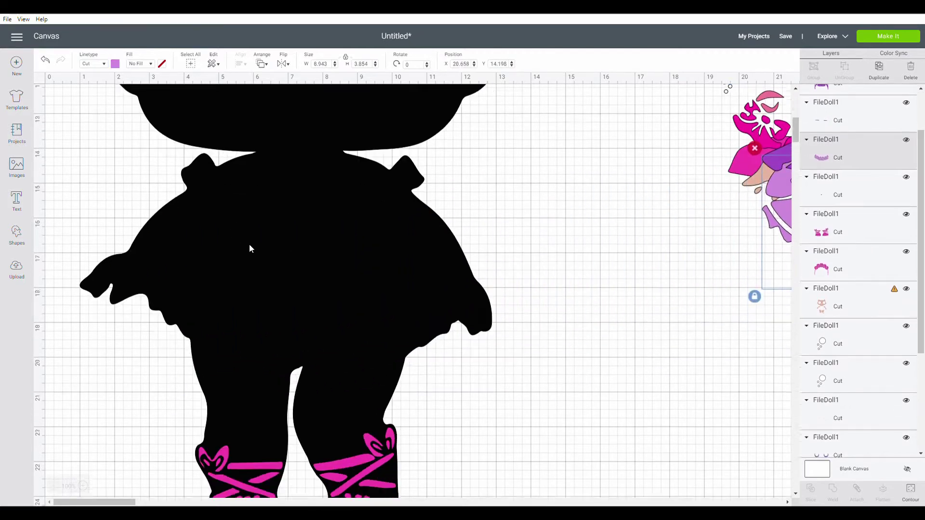
scroll(251, 245, "down", 1)
left_click_drag(252, 317, 794, 212)
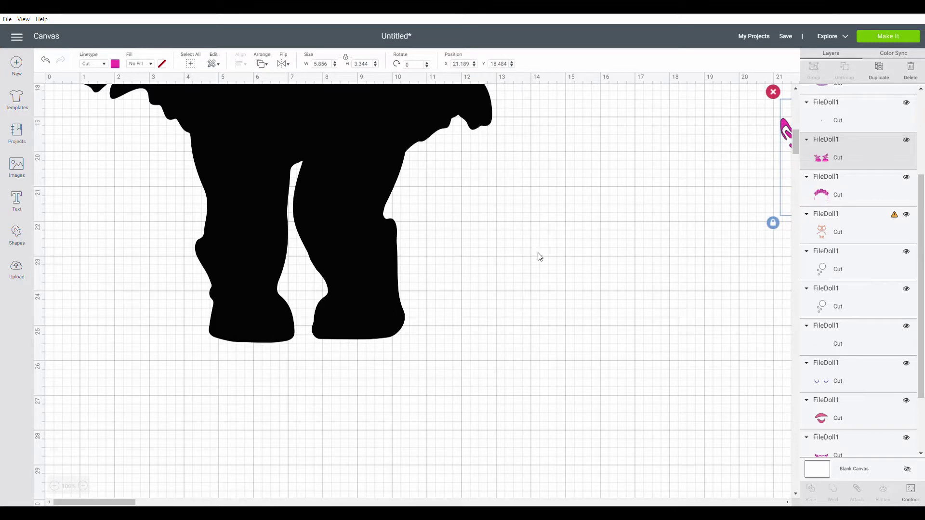
Insert a square and place it over the upper left of the silhouette's head, at about X 1.89 and Y 0.78
scroll(890, 249, "up", 4)
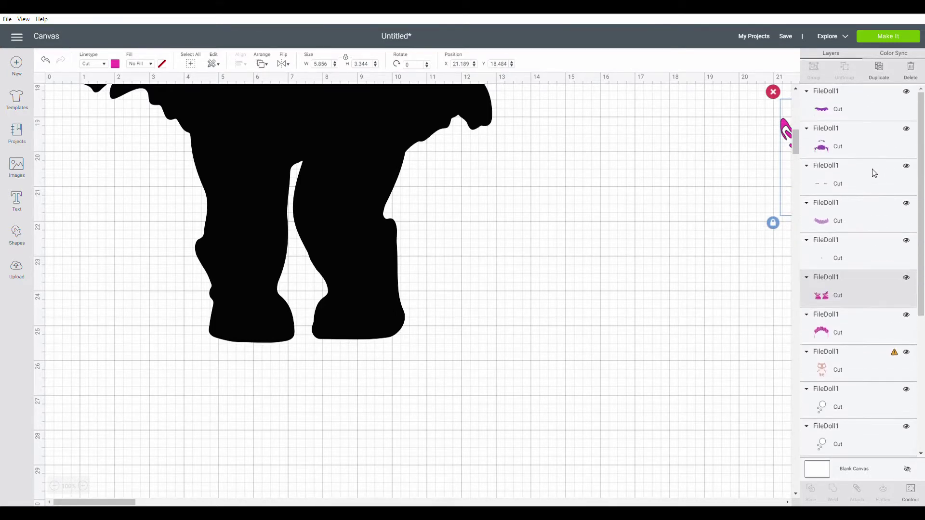
scroll(873, 173, "down", 6)
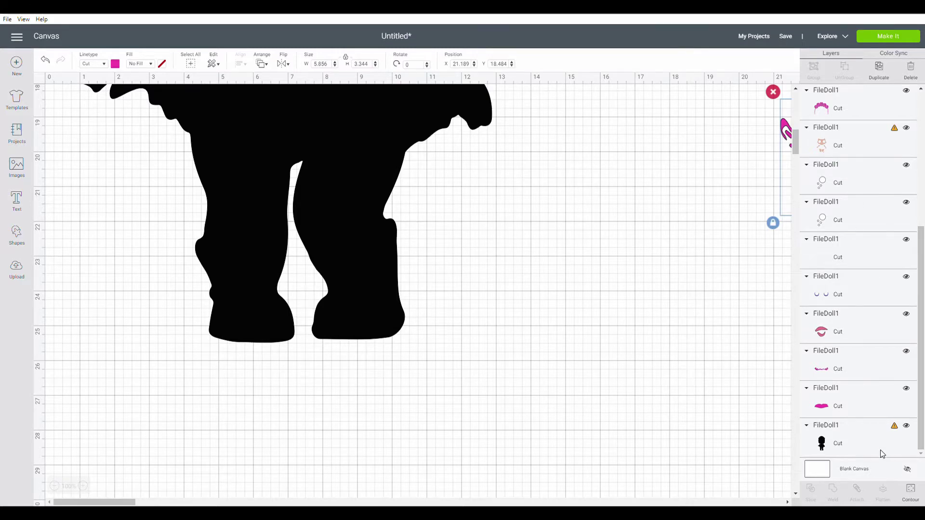
scroll(278, 299, "up", 10)
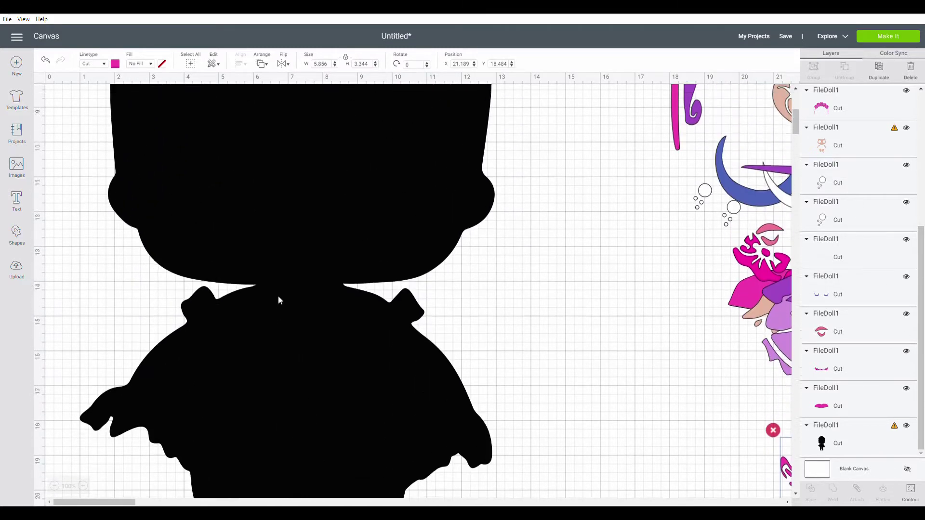
scroll(278, 299, "up", 5)
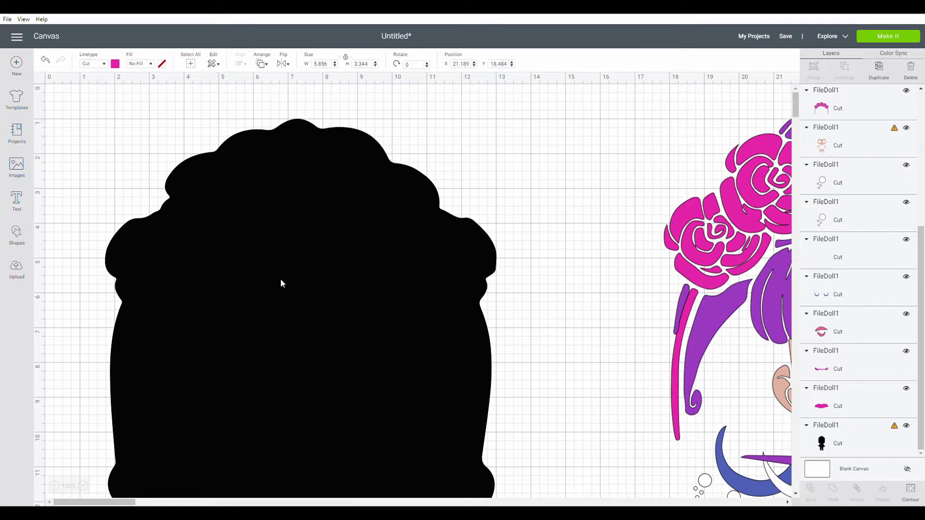
scroll(298, 178, "down", 12)
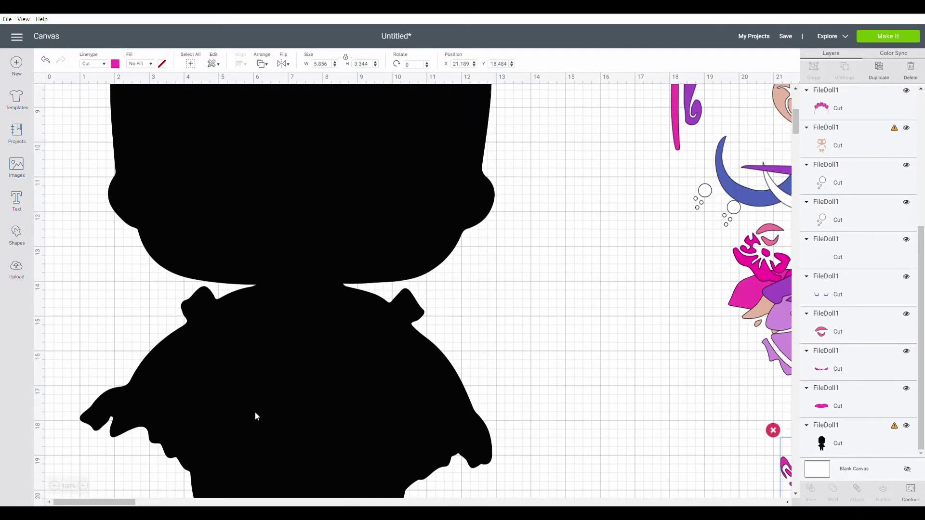
scroll(281, 356, "up", 6)
left_click(18, 235)
left_click(53, 167)
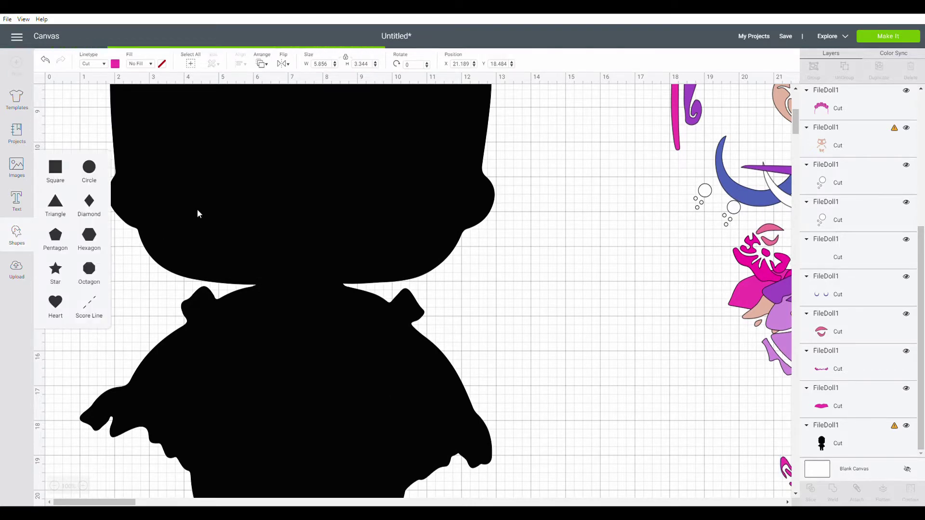
scroll(229, 210, "up", 7)
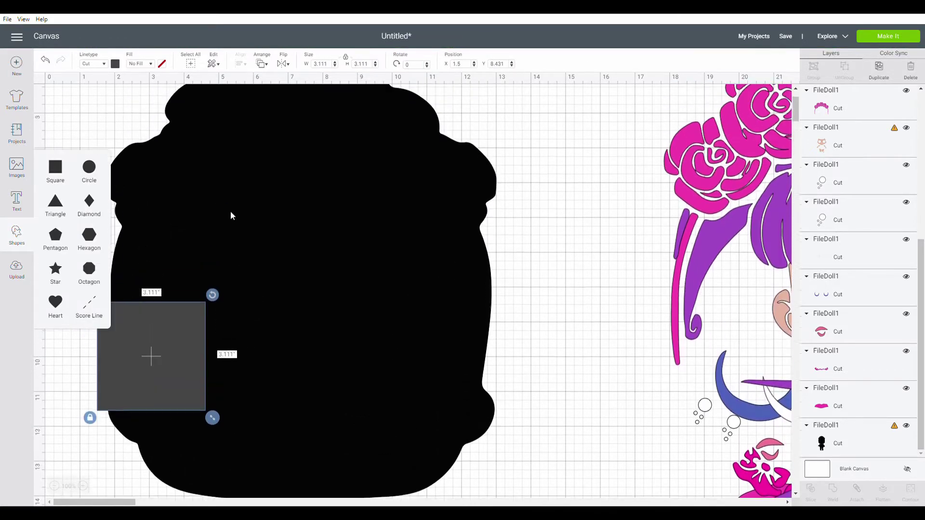
left_click_drag(160, 398, 177, 139)
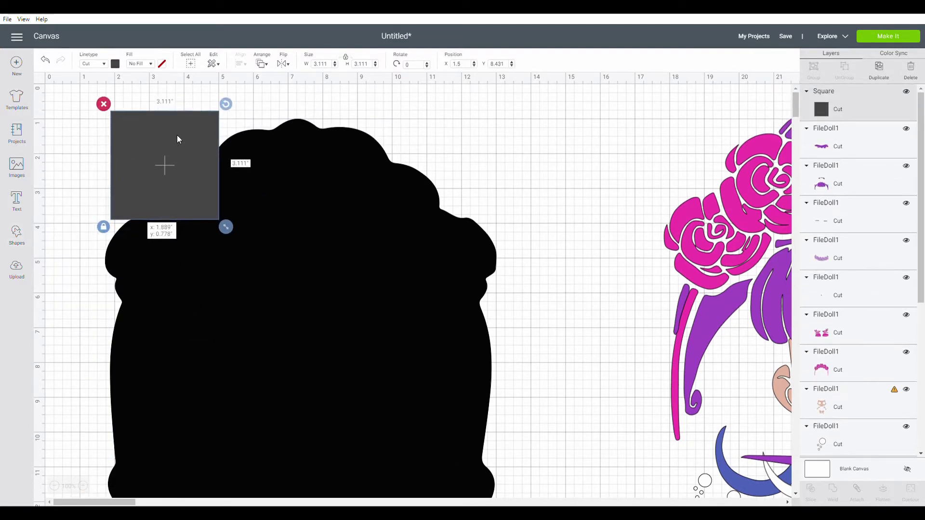
Unlock the square's proportions, shift it slightly left, and stretch it over the silhouette's left half, about 5.97 inches wide and 24.65 inches high
left_click(107, 227)
left_click_drag(231, 230, 335, 450)
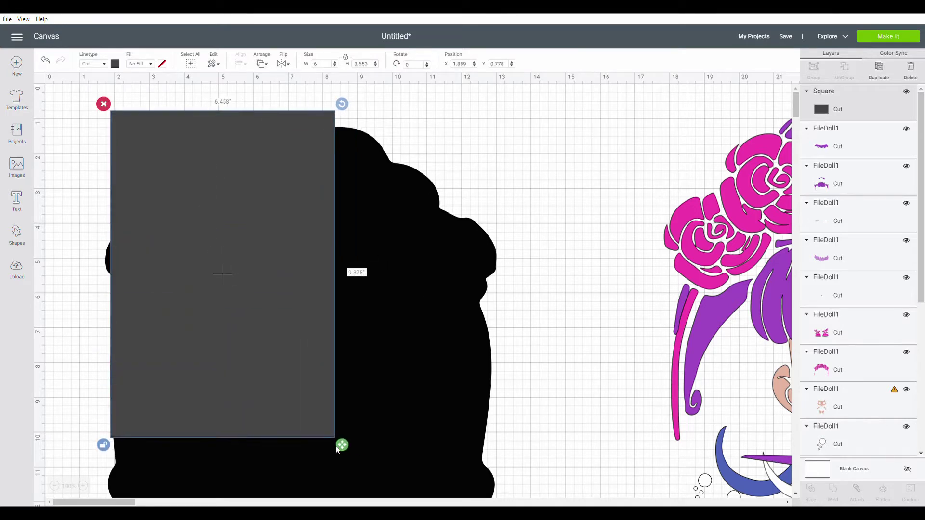
left_click_drag(247, 335, 237, 337)
scroll(287, 270, "down", 5)
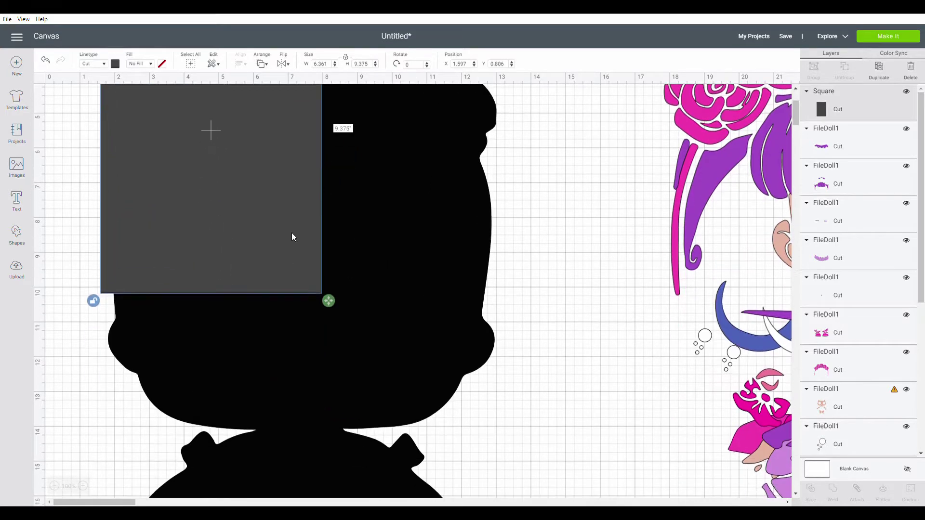
left_click_drag(327, 308, 337, 475)
scroll(353, 285, "down", 2)
scroll(353, 286, "down", 3)
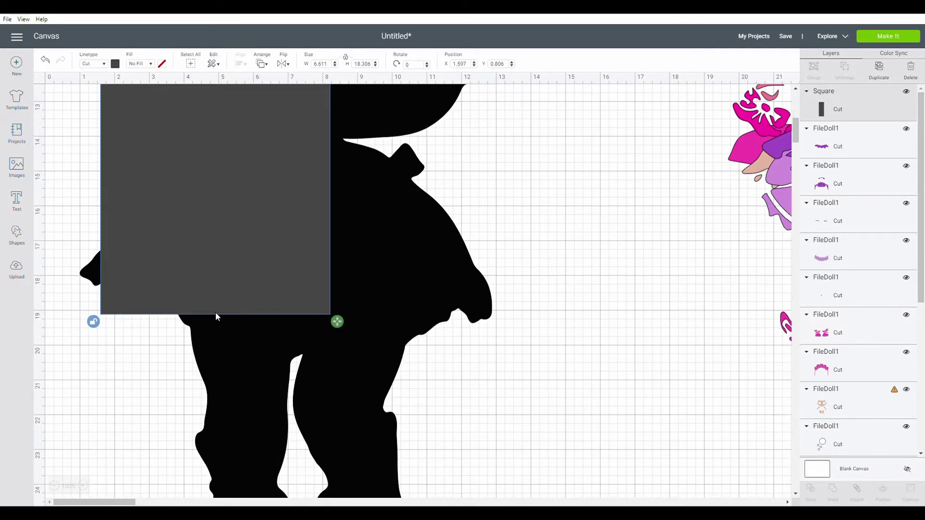
left_click_drag(327, 324, 358, 354)
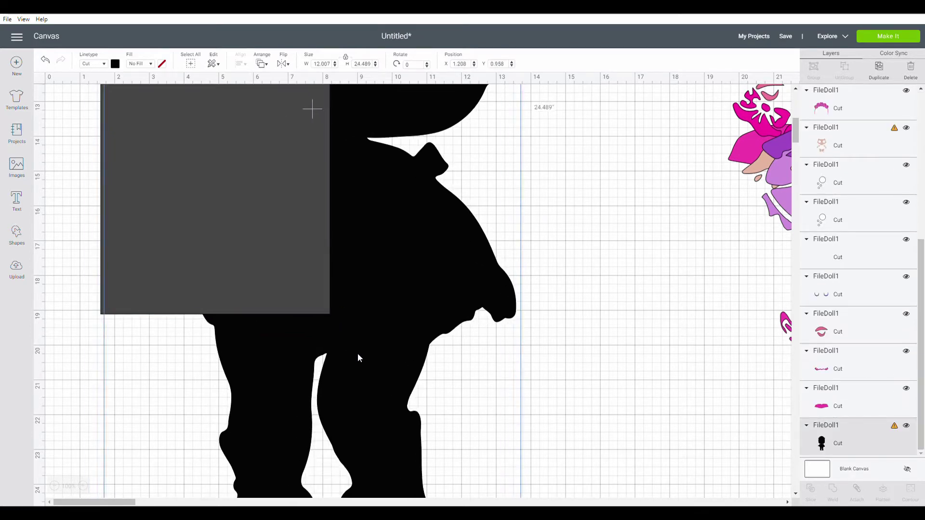
left_click(299, 292)
left_click_drag(336, 327, 312, 498)
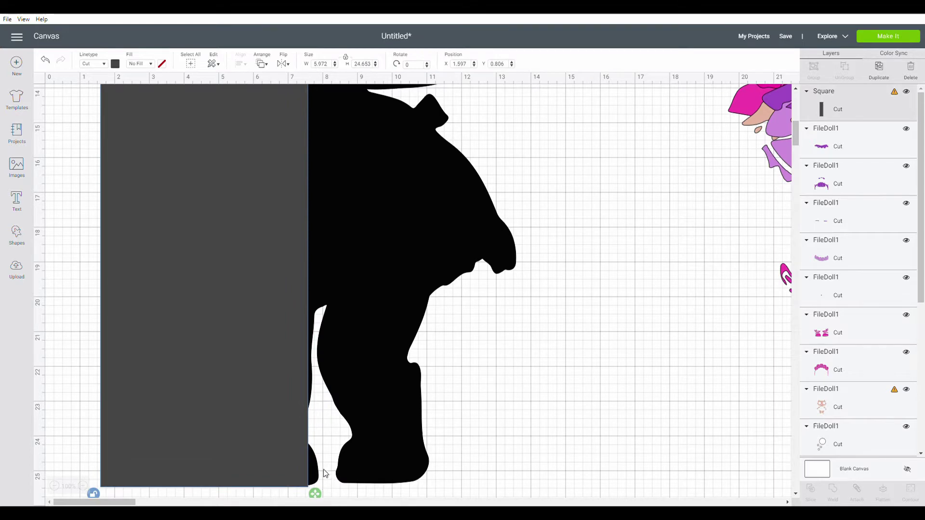
Enlarge the rectangle over the silhouette's left half to about 6.24 by 25.08 inches, and send the black silhouette to the front
scroll(330, 443, "down", 2)
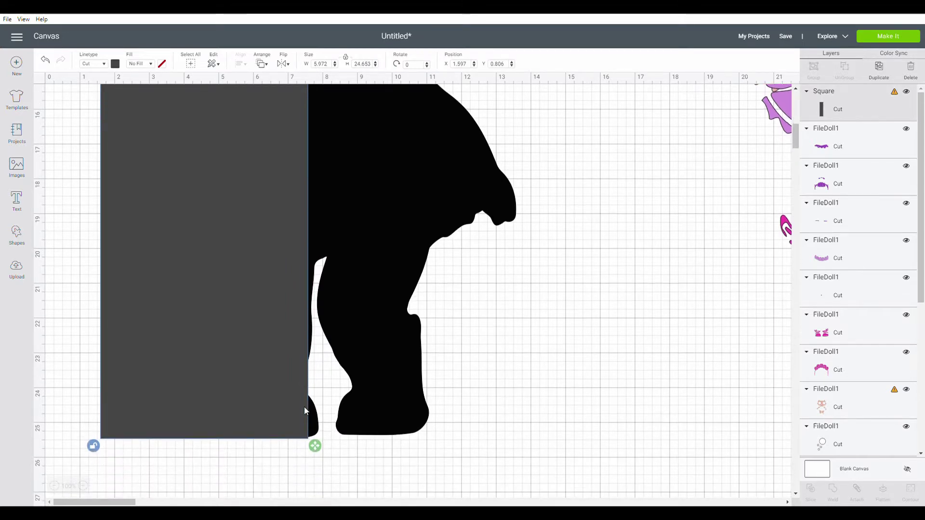
left_click_drag(315, 446, 331, 461)
left_click(367, 420)
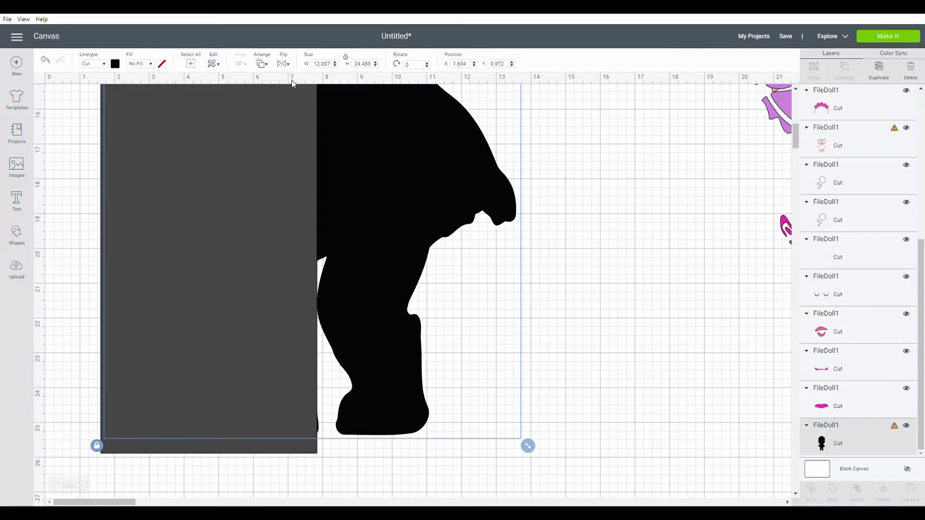
left_click(262, 64)
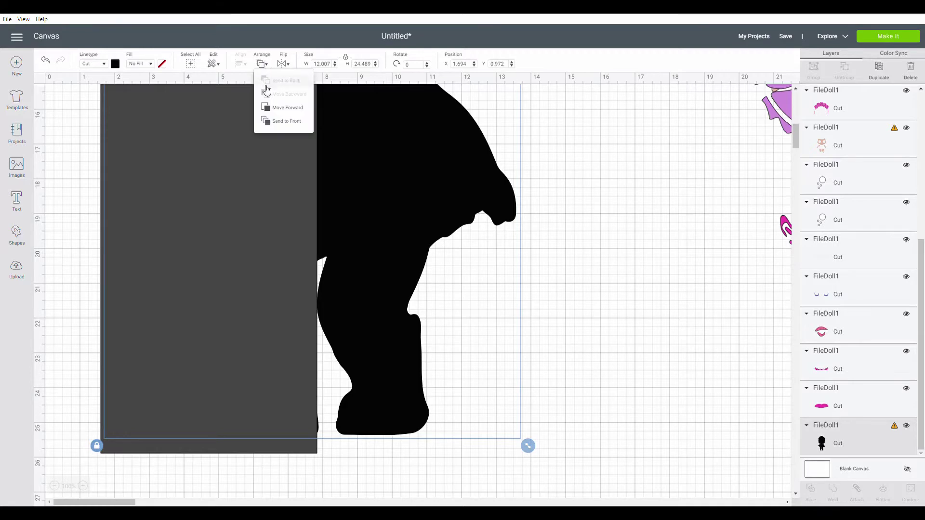
left_click(286, 122)
Nudge the silhouette slightly right and reshape the rectangle behind its head and torso, ending above the legs, about 12.39 by 19.19 inches
scroll(397, 166, "up", 10)
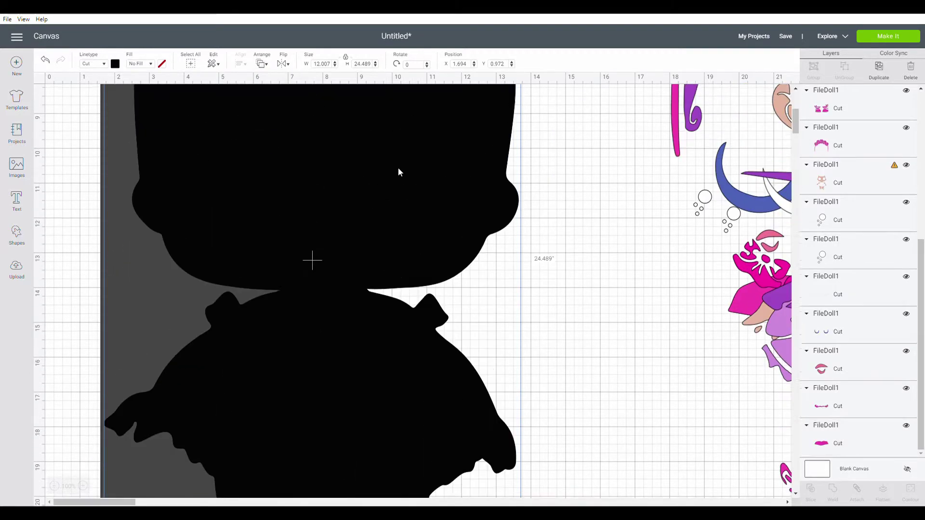
scroll(409, 188, "up", 2)
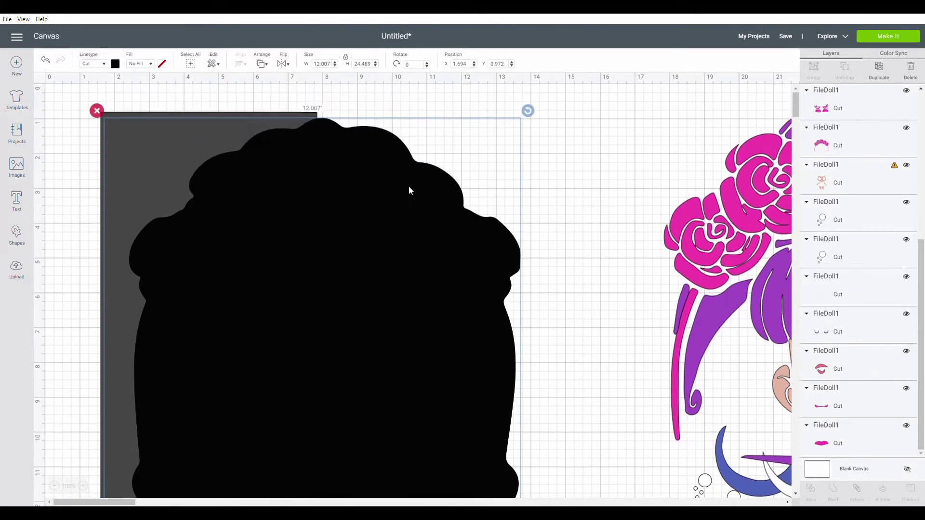
scroll(410, 188, "down", 17)
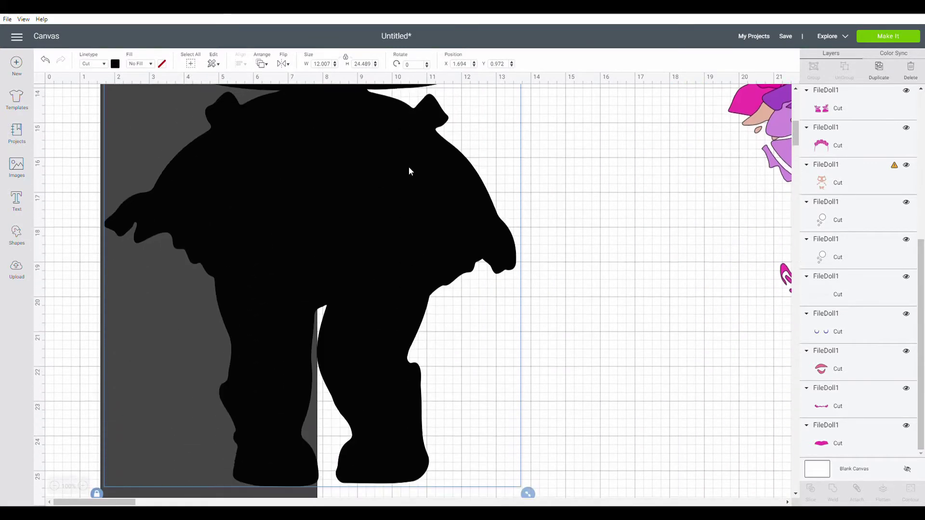
scroll(408, 186, "down", 1)
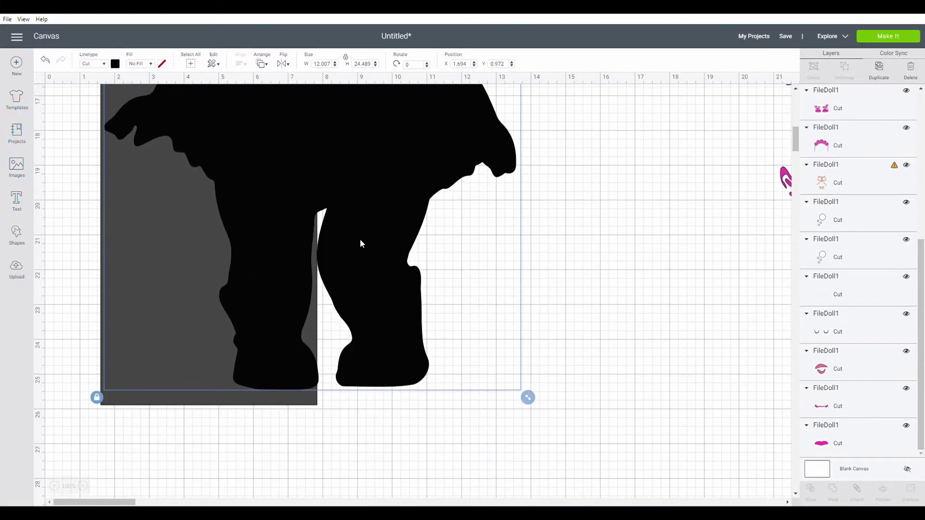
mouse_move(392, 249)
left_mouse_down()
mouse_move(394, 239)
mouse_move(398, 250)
left_mouse_up()
left_click(227, 402)
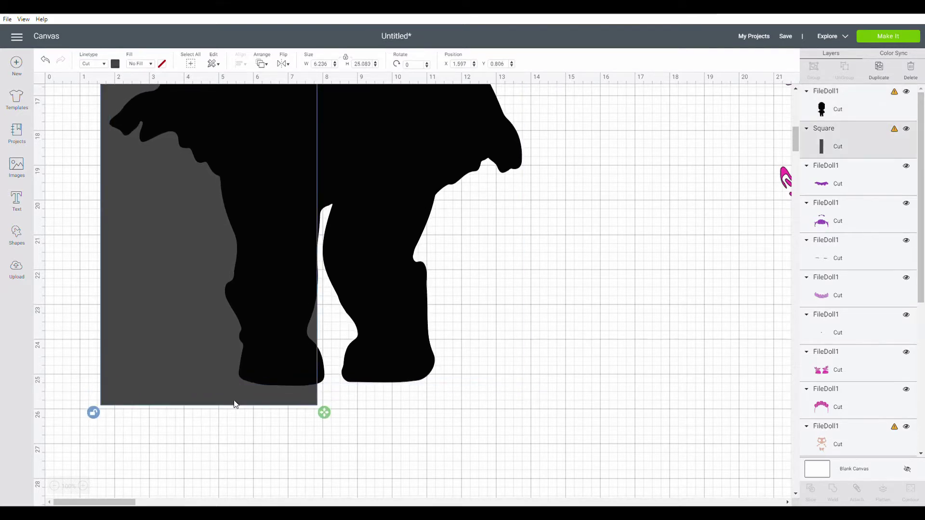
left_click_drag(323, 410, 331, 221)
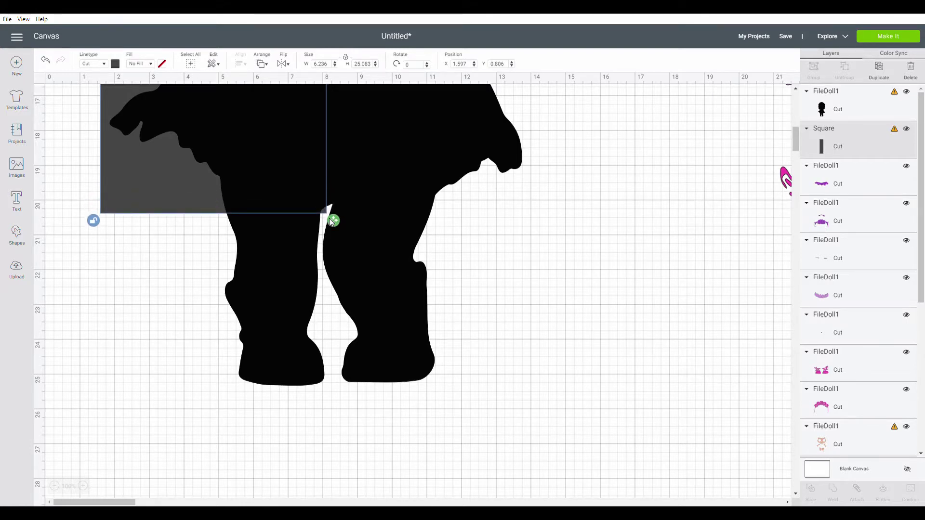
left_click_drag(332, 221, 536, 208)
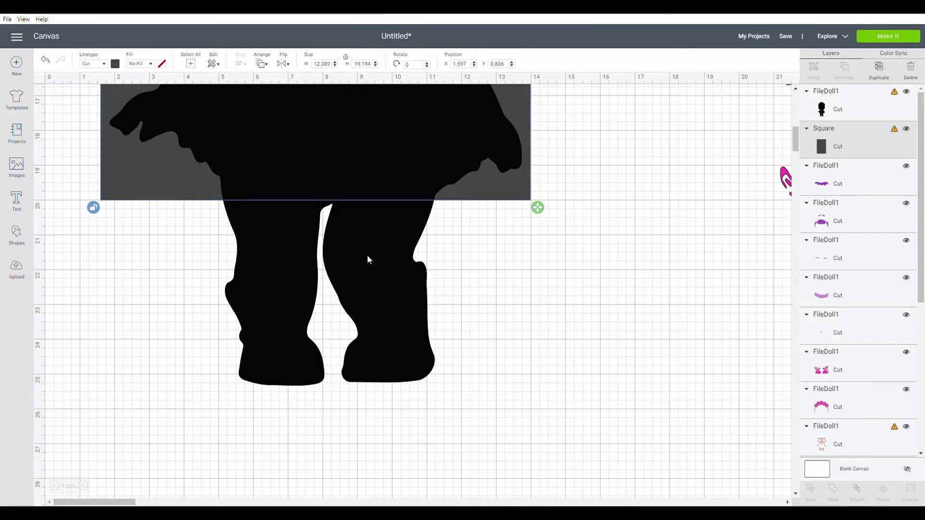
Select the silhouette and the rectangle together and slice them to separate the legs from the torso
left_click(458, 259)
left_click(570, 246)
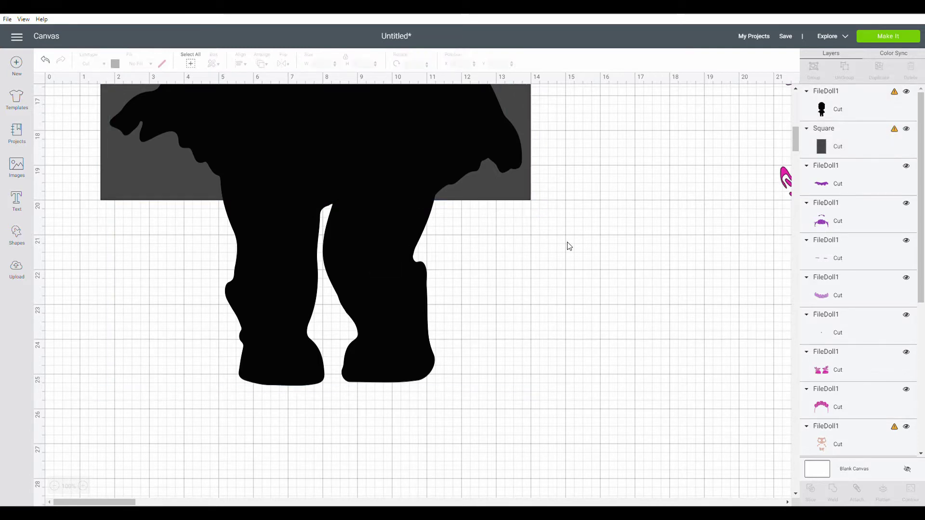
left_click_drag(551, 237, 403, 118)
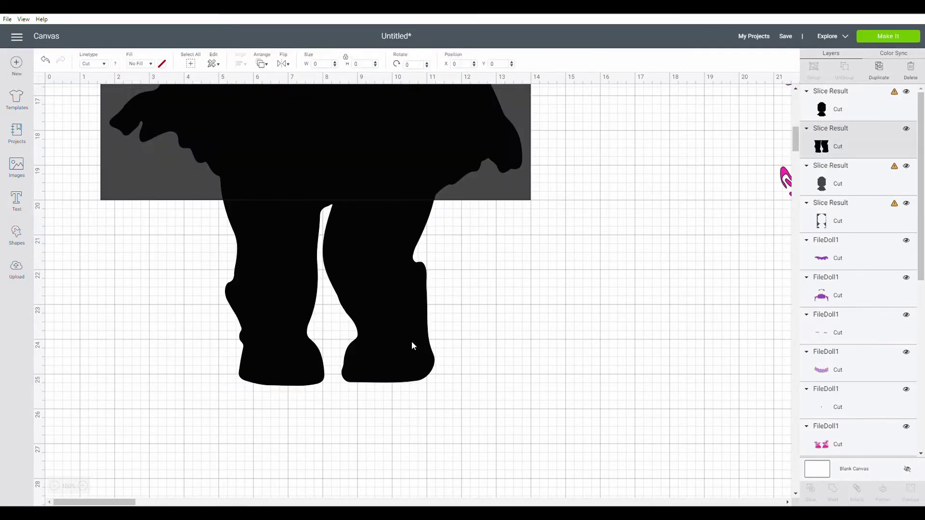
Move the sliced legs piece far below the rest of the design, to about X 7.45 and Y 43.1
left_click_drag(411, 346, 563, 467)
scroll(513, 288, "down", 5)
left_click_drag(525, 195, 366, 358)
scroll(453, 322, "down", 10)
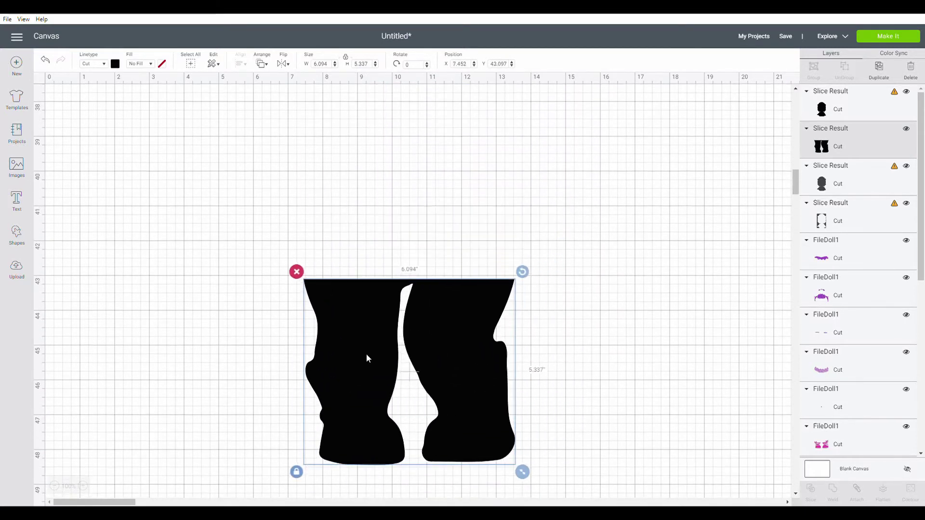
Examine the remaining head and torso silhouette from the top of the hair to the shoulders for a place to divide it
scroll(366, 358, "up", 20)
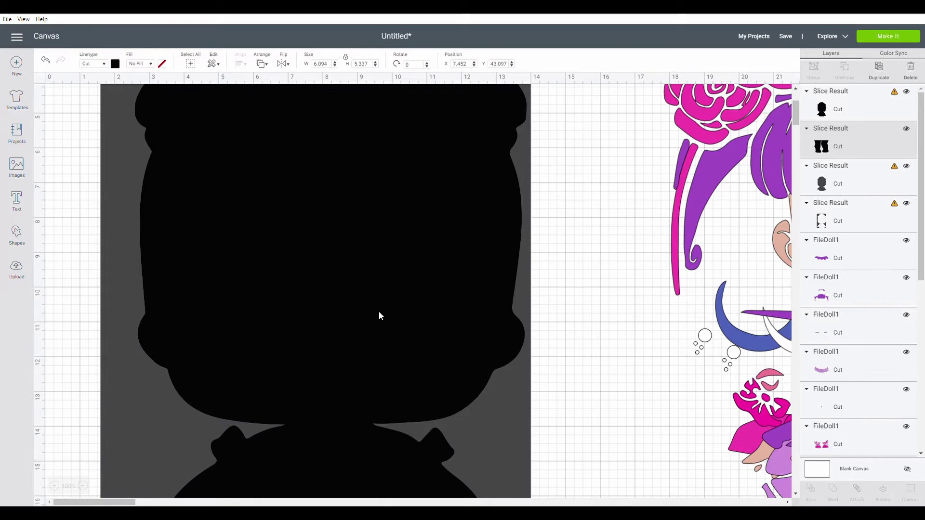
scroll(379, 313, "down", 3)
scroll(346, 335, "up", 10)
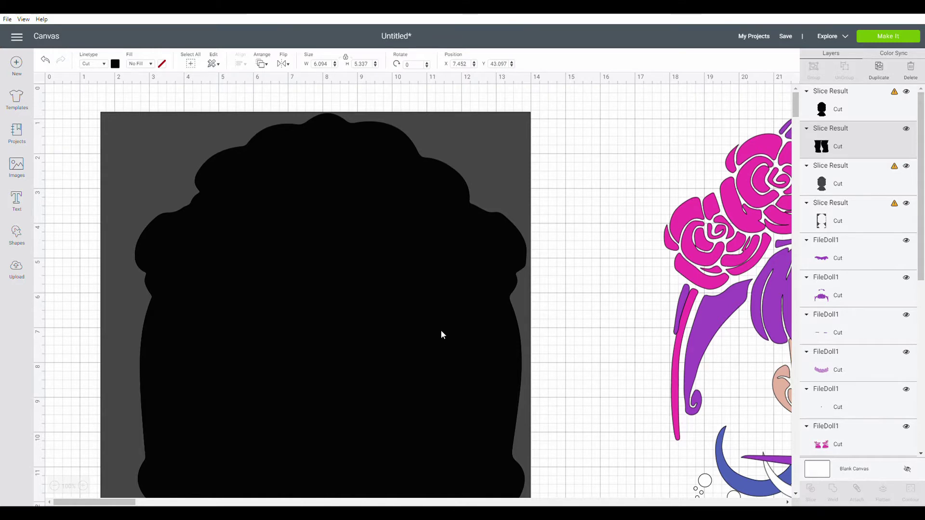
scroll(536, 365, "down", 5)
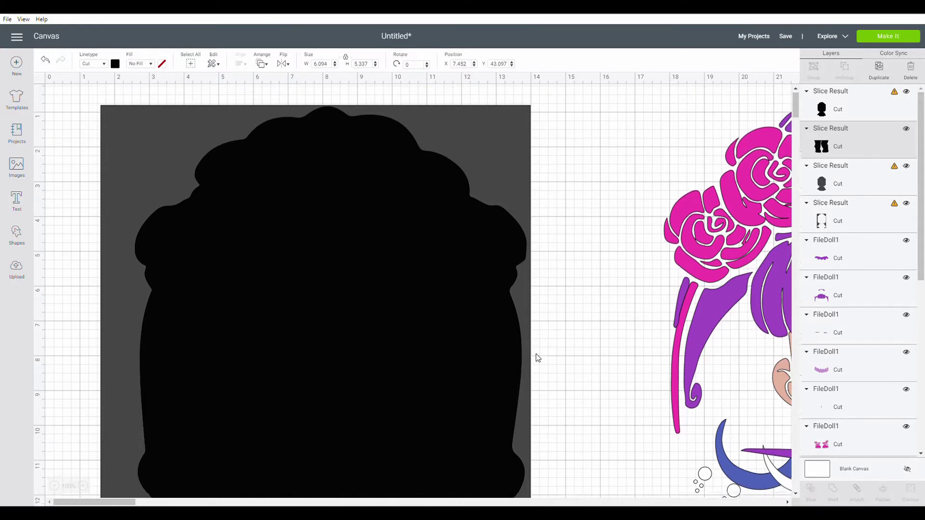
scroll(508, 362, "up", 3)
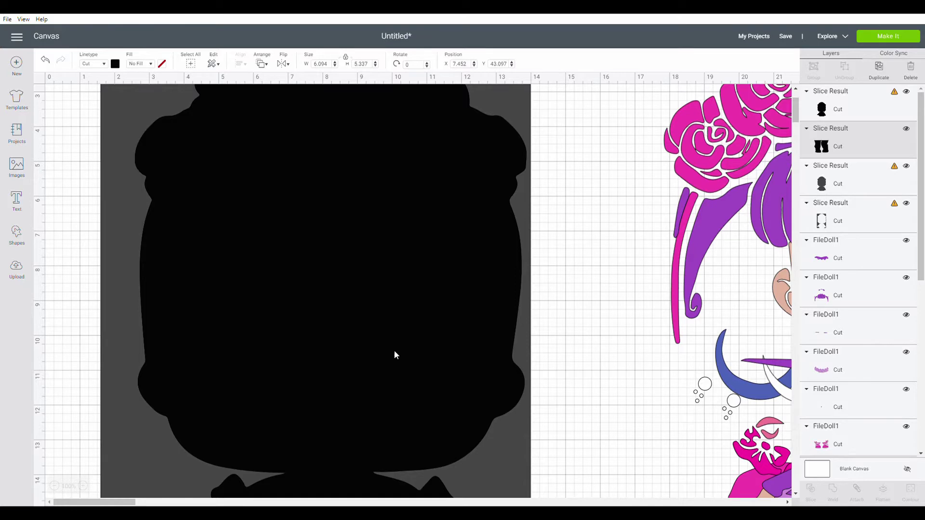
scroll(337, 268, "down", 3)
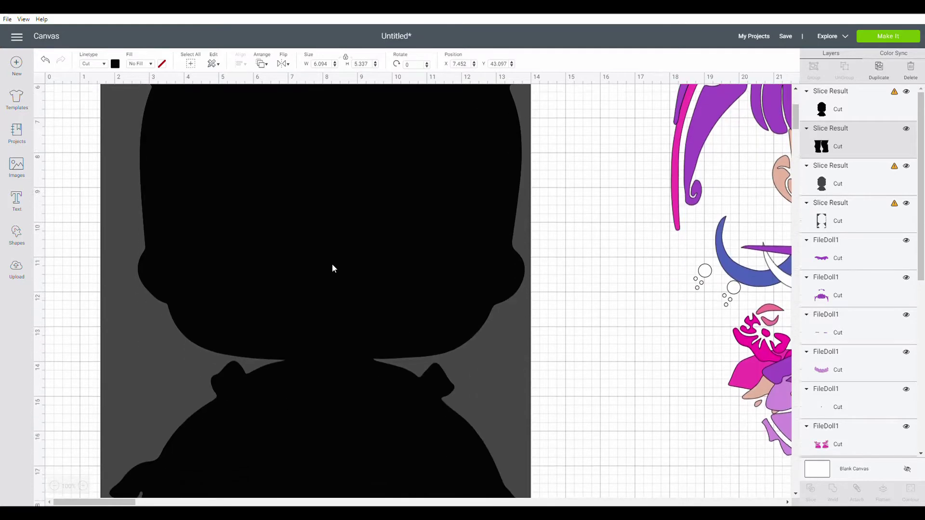
scroll(326, 268, "up", 6)
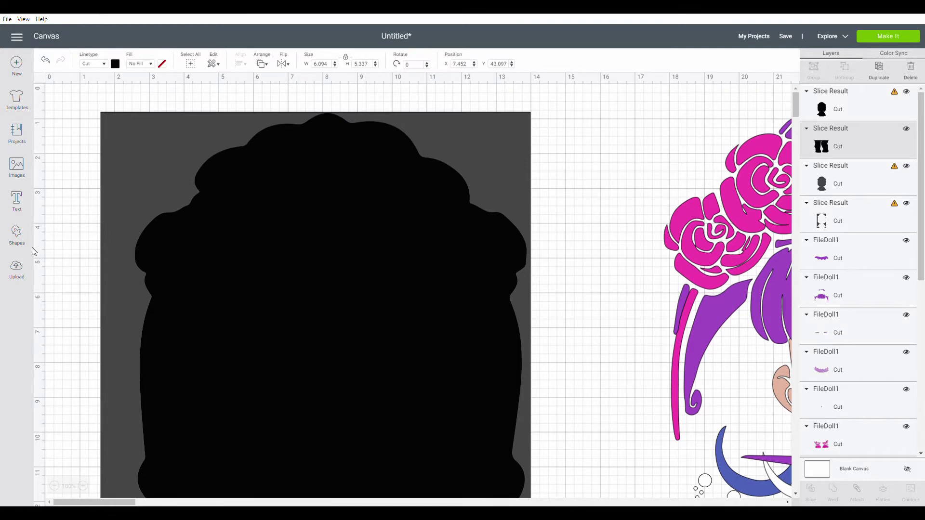
Insert a new square and move it and the black head-and-torso piece off the gray slice leftovers
left_click(18, 238)
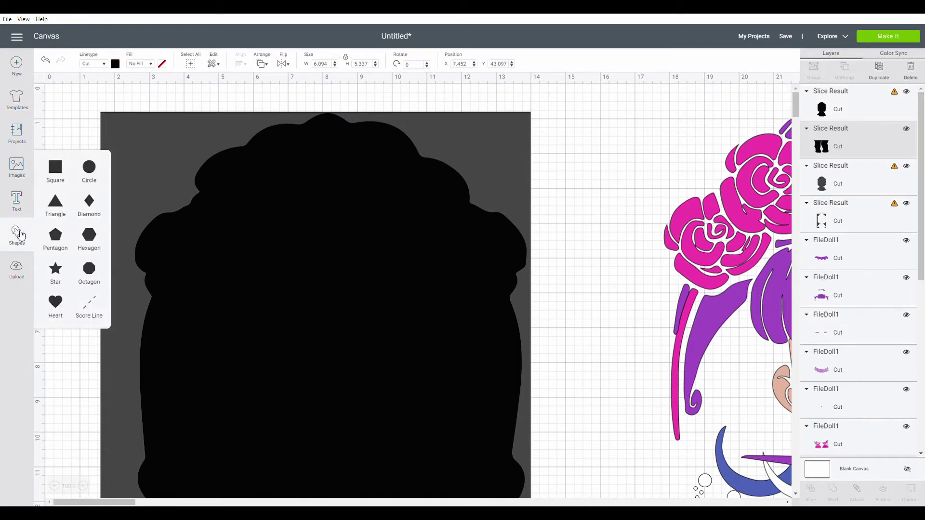
left_click(54, 172)
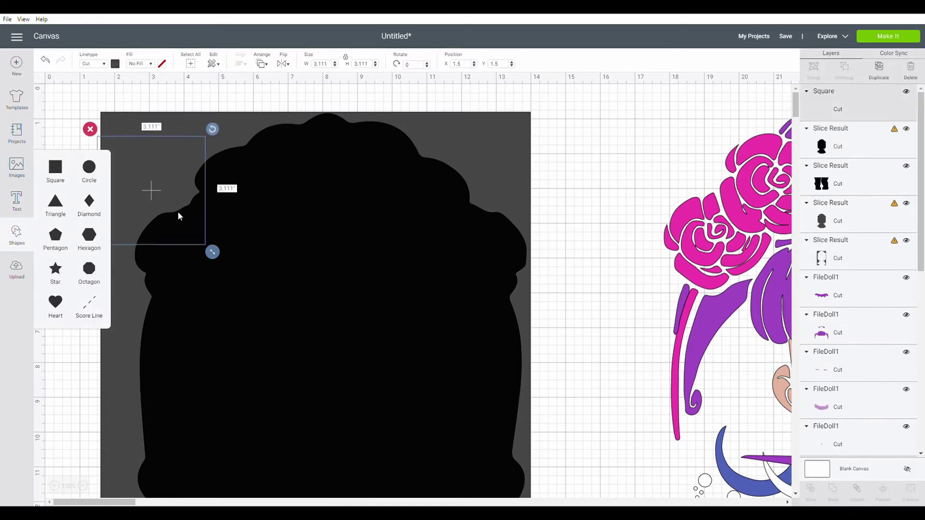
left_click_drag(175, 211, 109, 212)
left_click_drag(305, 282, 600, 312)
left_click_drag(262, 302, 479, 360)
Delete both gray slice leftovers and move the black head-and-torso piece back to about X 1.07 and Y 1
left_click(124, 169)
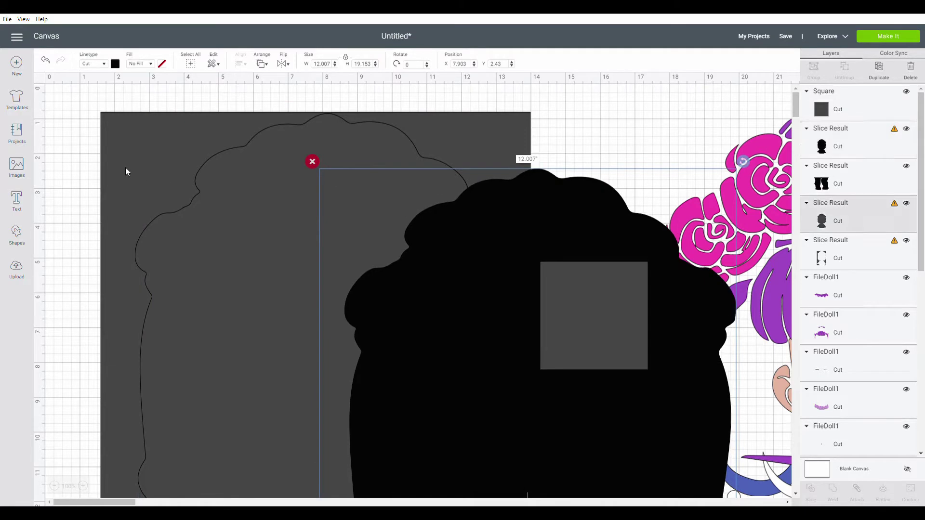
key("Delete")
left_click(108, 126)
left_click(96, 109)
left_click_drag(447, 336, 226, 300)
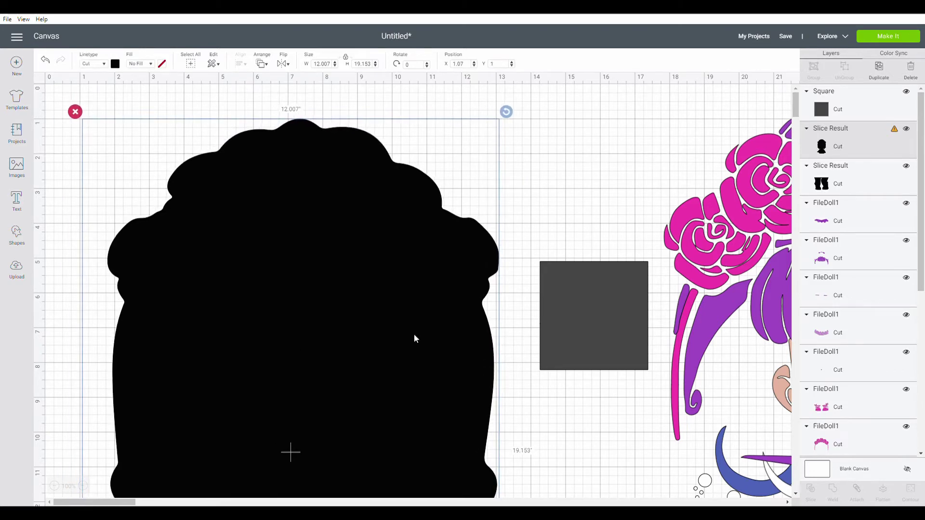
Place the square over the silhouette's head and stretch it down to the neck, about 12.4 inches wide and 13.78 inches high
left_click_drag(568, 322, 173, 199)
left_click_drag(281, 219, 327, 384)
left_click_drag(238, 330, 203, 334)
scroll(255, 245, "down", 2)
scroll(255, 243, "down", 1)
left_click_drag(266, 251, 534, 444)
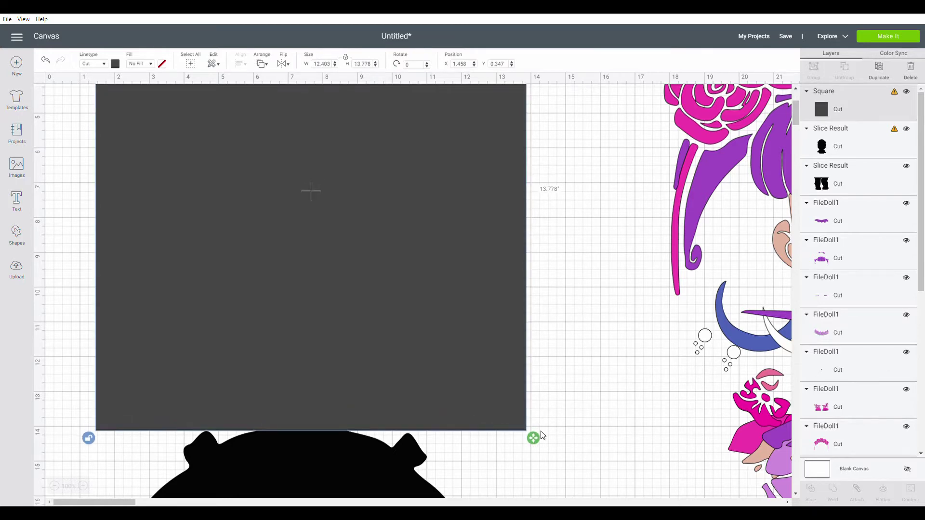
Send the black head-and-torso silhouette to the front of the rectangle
left_click(546, 415)
scroll(291, 347, "down", 5)
left_click(296, 314)
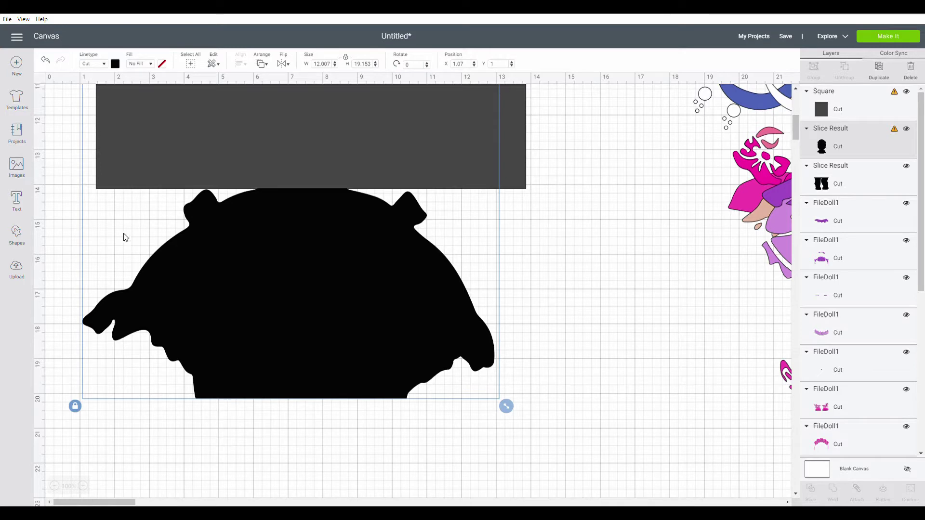
left_click(566, 259)
left_click_drag(548, 244, 578, 273)
left_click(274, 390)
left_click(263, 65)
left_click(267, 121)
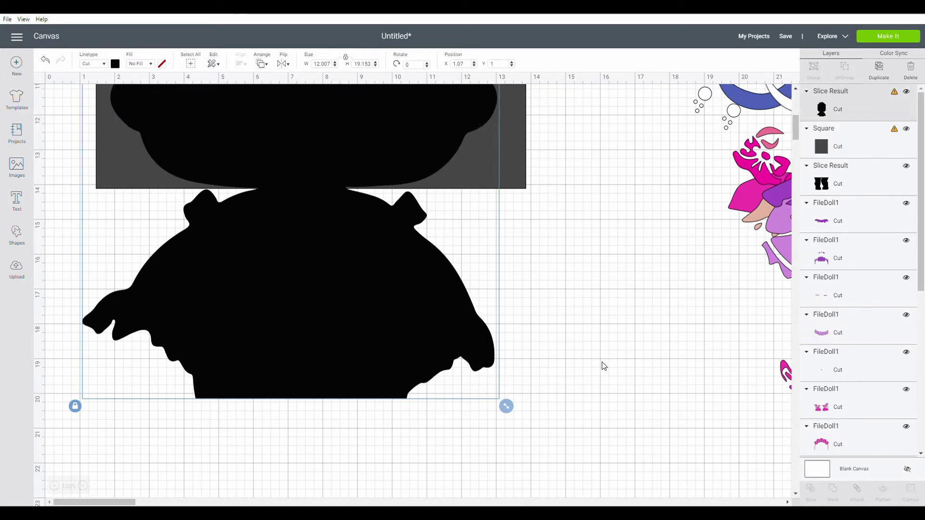
Select the head-and-torso silhouette with the rectangle behind it and slice them at the neck
left_click(554, 274)
left_click_drag(536, 239, 316, 158)
left_click_drag(148, 131, 118, 128)
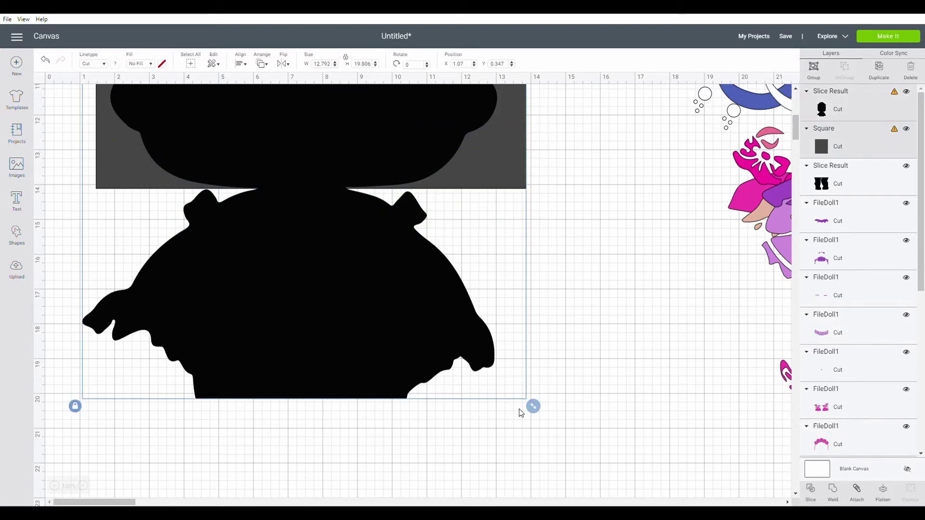
left_click(816, 492)
Move the sliced black torso and head pieces down, clear of the gray leftovers, with the head at about X 2.63 and Y 15.85
left_click_drag(335, 204, 374, 372)
left_click_drag(298, 167, 329, 442)
left_click_drag(374, 307, 387, 390)
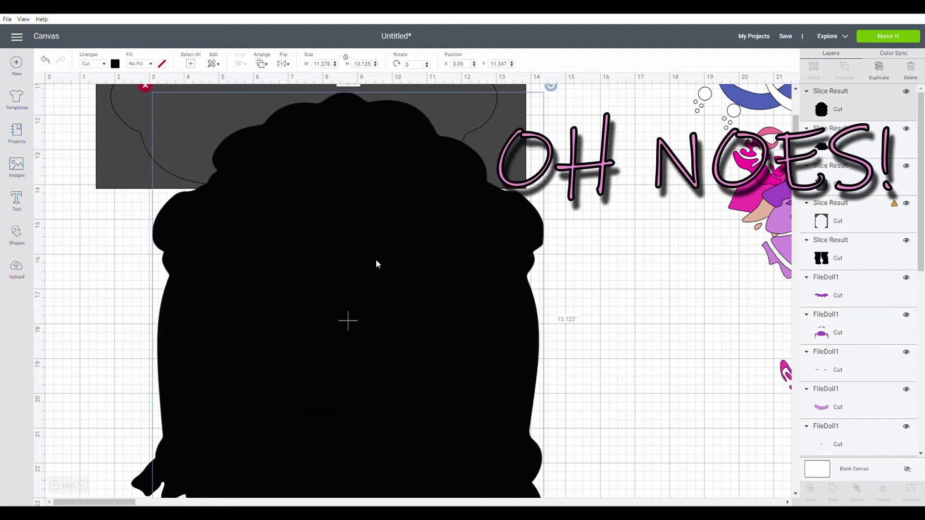
left_click_drag(362, 248, 343, 392)
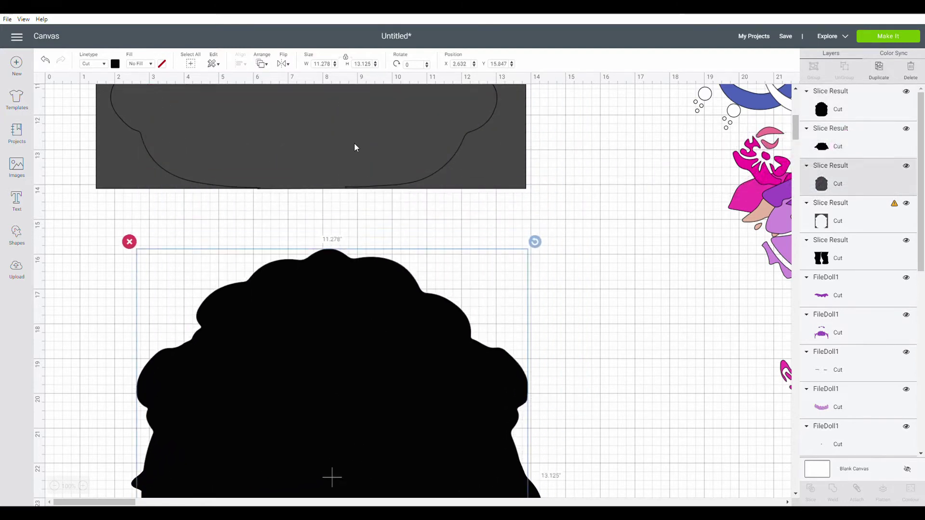
Delete the gray head-shaped slice and the gray rectangular frame left over from the neck cut
left_click(361, 154)
scroll(363, 158, "up", 10)
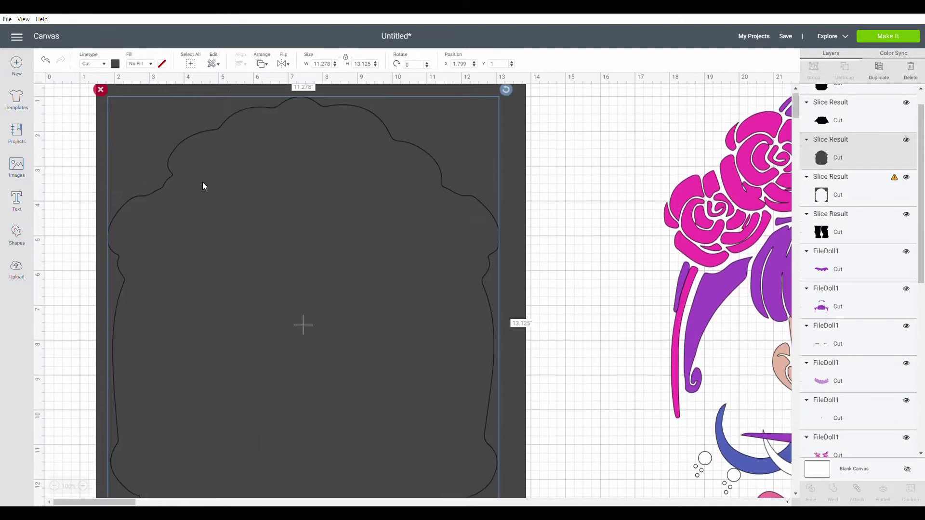
left_click(103, 113)
left_click(135, 147)
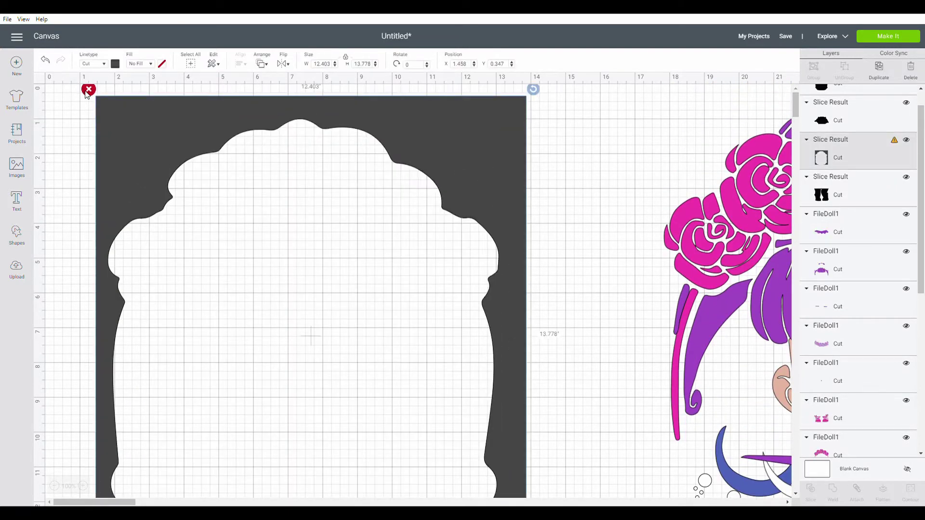
left_click(87, 95)
scroll(201, 304, "down", 12)
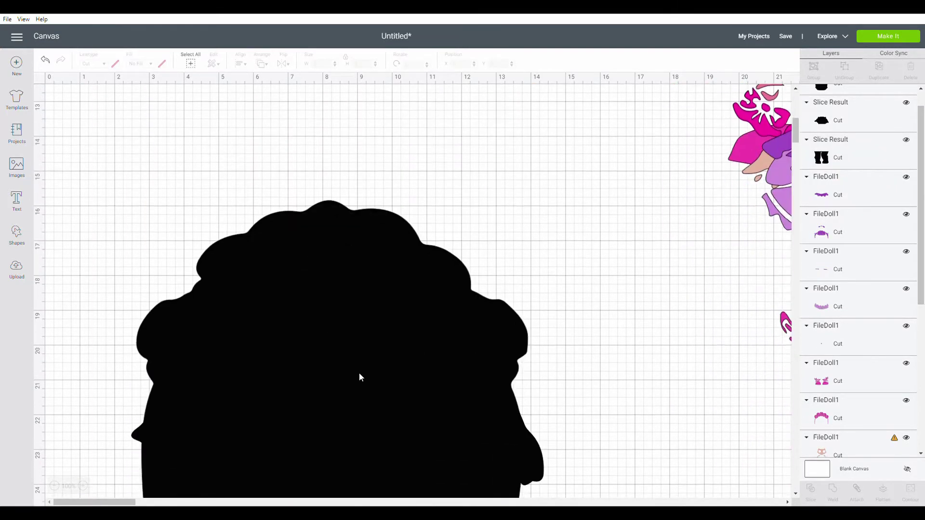
Move the black head piece back to the top of the canvas, at about X 0.97 and Y 1.04, and check its outline
left_click(293, 157)
left_click_drag(293, 153, 300, 288)
scroll(277, 208, "up", 8)
scroll(273, 221, "up", 1)
scroll(314, 300, "up", 1)
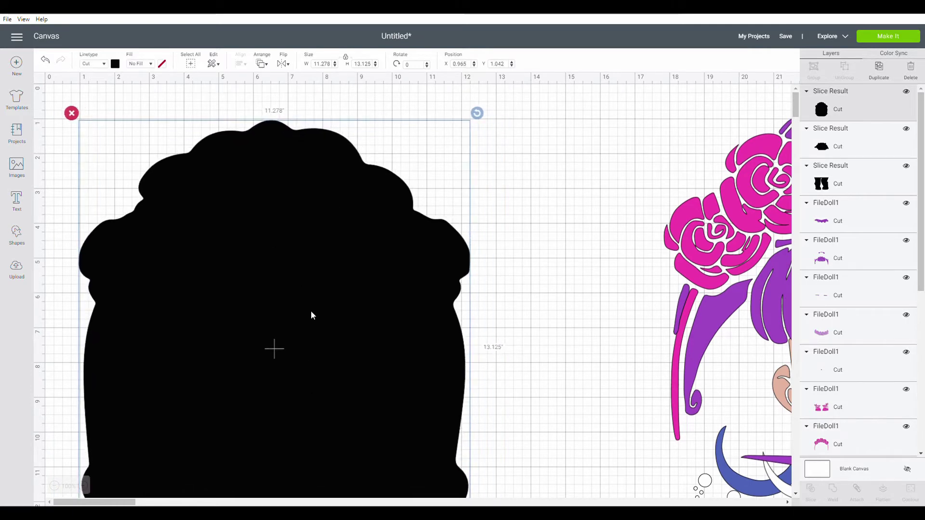
scroll(327, 284, "down", 5)
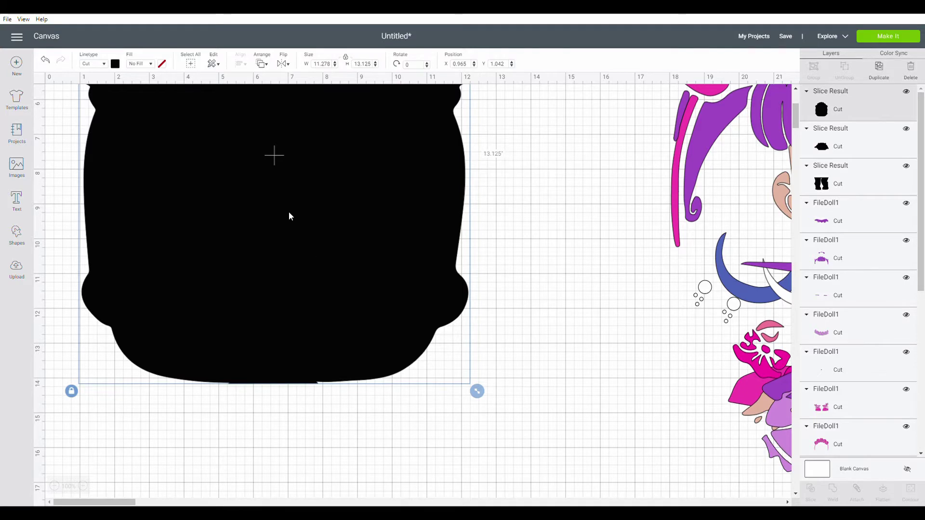
scroll(303, 272, "up", 5)
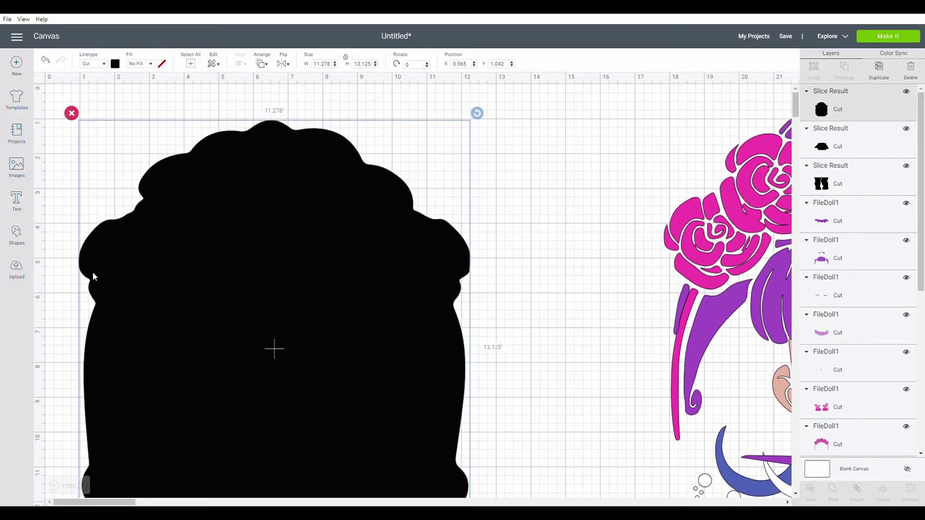
Insert a square and stretch it to about 6.97 by 13.97 inches, covering the left half of the black head piece
left_click(16, 234)
left_click(54, 170)
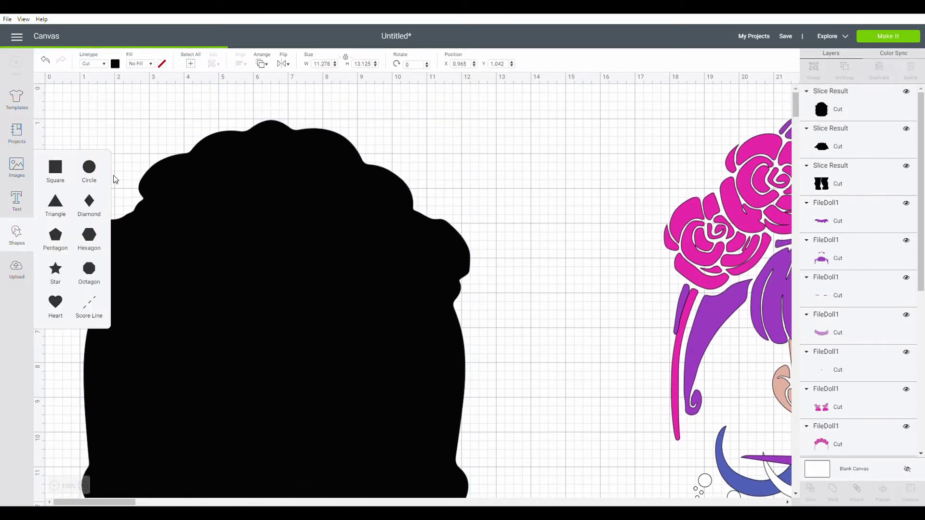
left_click_drag(157, 191, 207, 162)
left_click_drag(263, 225, 301, 367)
left_click_drag(234, 313, 137, 312)
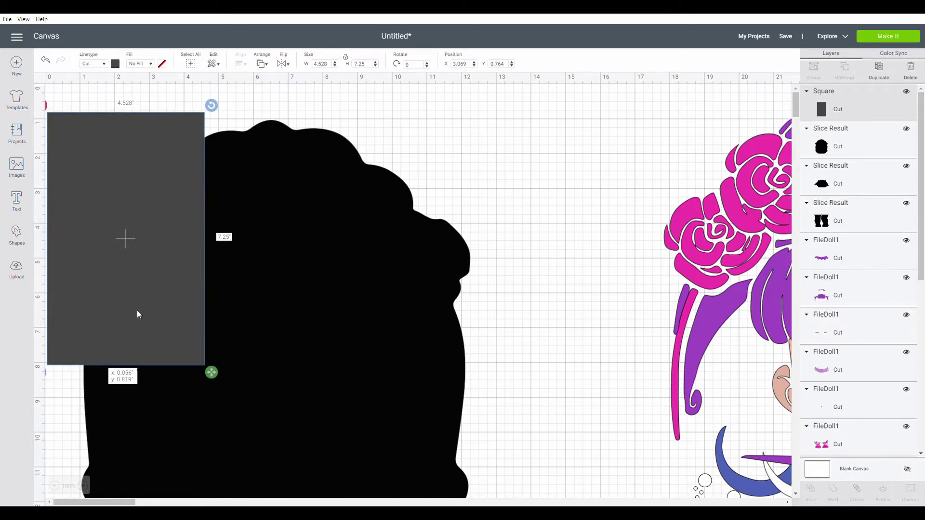
scroll(235, 251, "down", 5)
left_click_drag(211, 179, 295, 412)
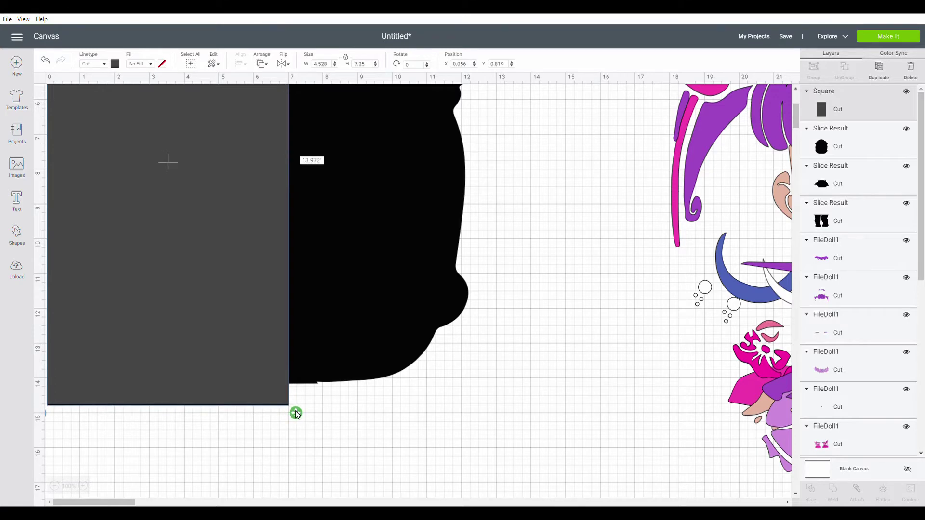
Bring the black head piece in front of the rectangle and slice the two to split the head vertically
left_click(422, 230)
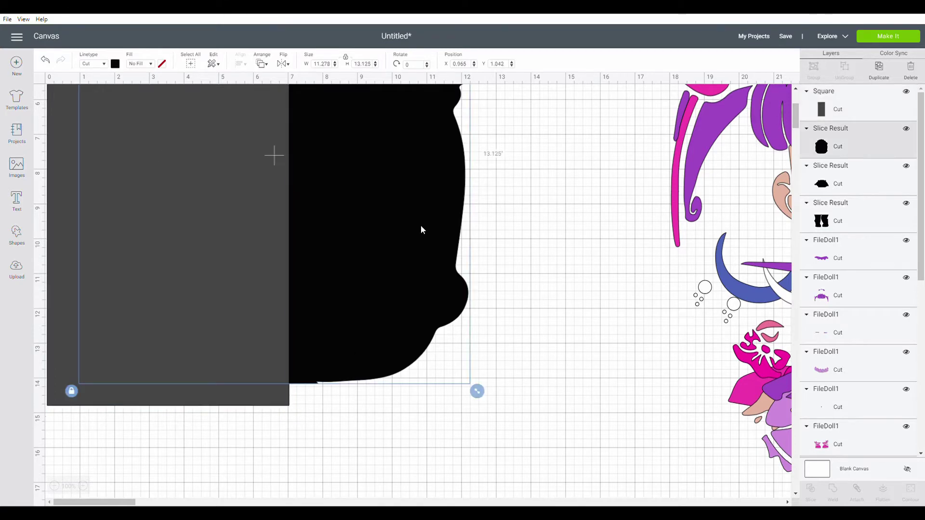
left_click(267, 66)
left_click(274, 120)
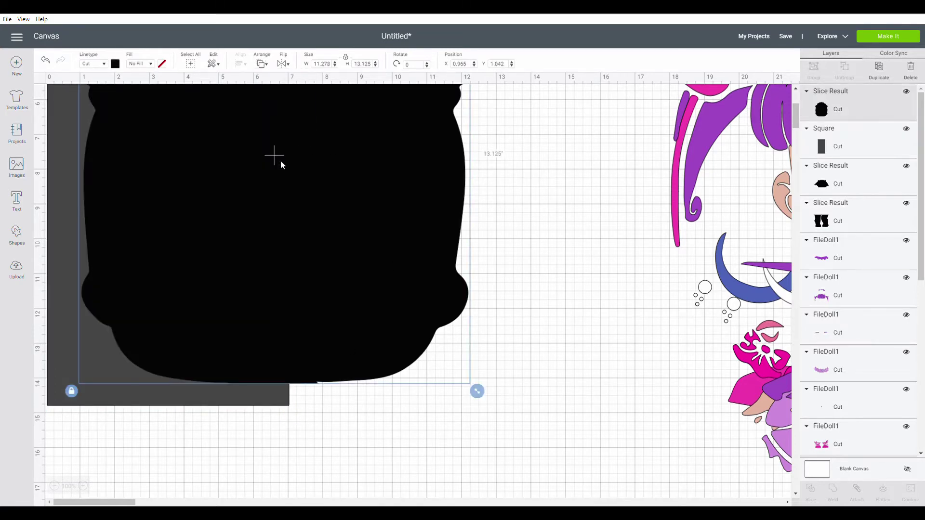
scroll(308, 140, "up", 6)
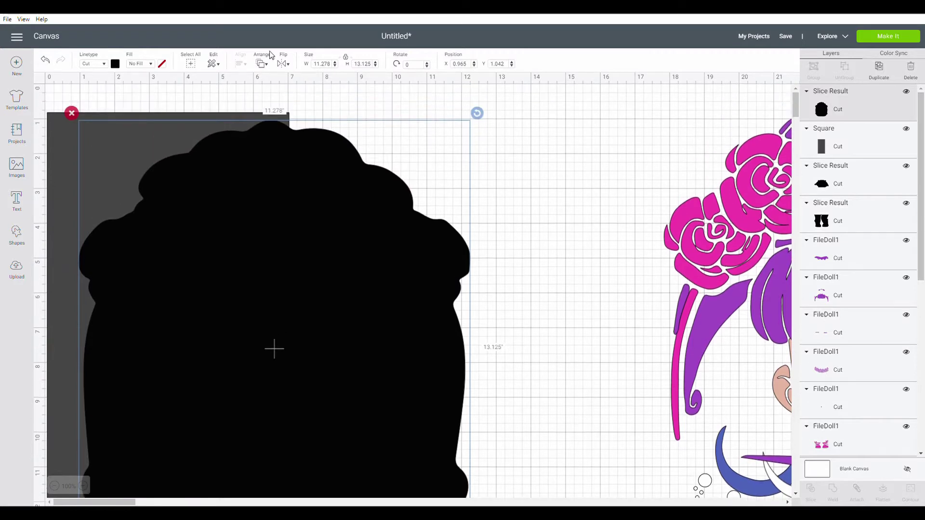
left_click(503, 174)
left_click_drag(502, 168, 279, 303)
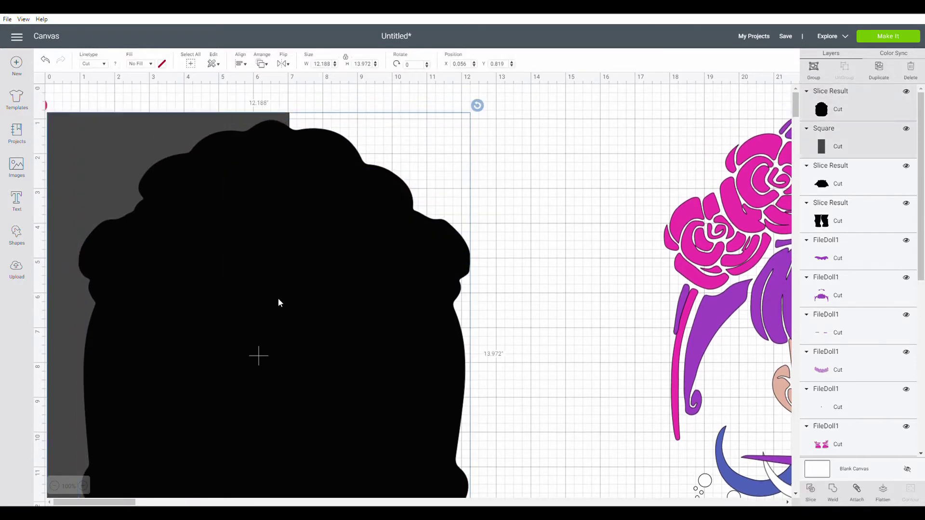
left_click(812, 490)
Move the two black head halves off the gray pieces and delete both gray leftovers from the vertical cut
left_click_drag(333, 280, 463, 253)
left_click_drag(280, 284, 376, 272)
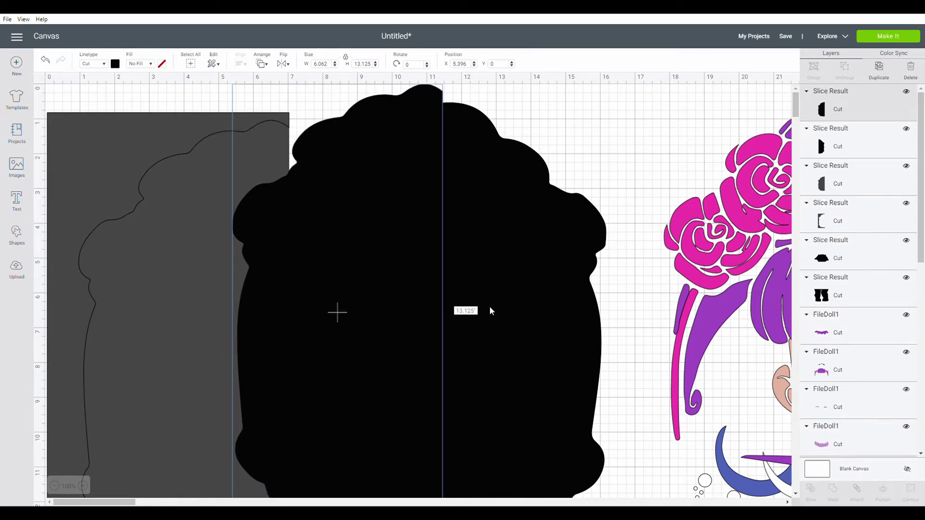
left_click(88, 216)
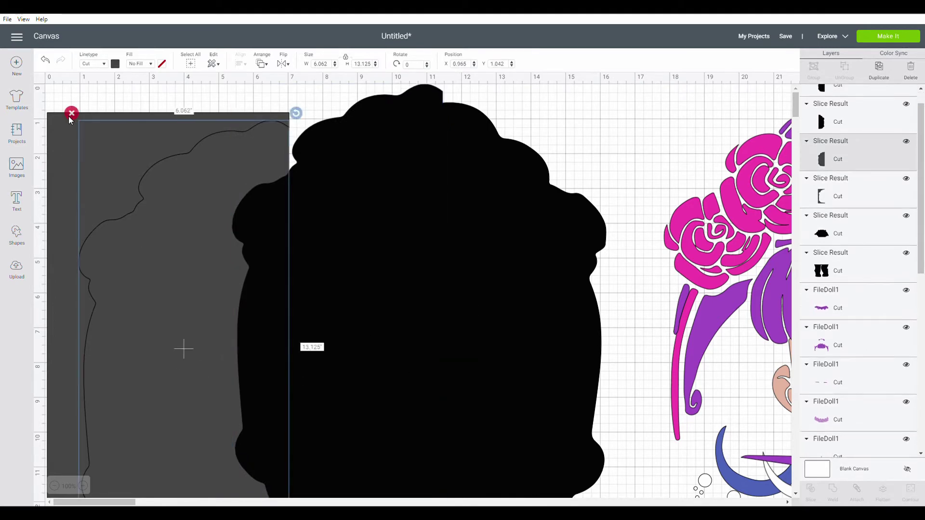
left_click(71, 113)
left_click(72, 136)
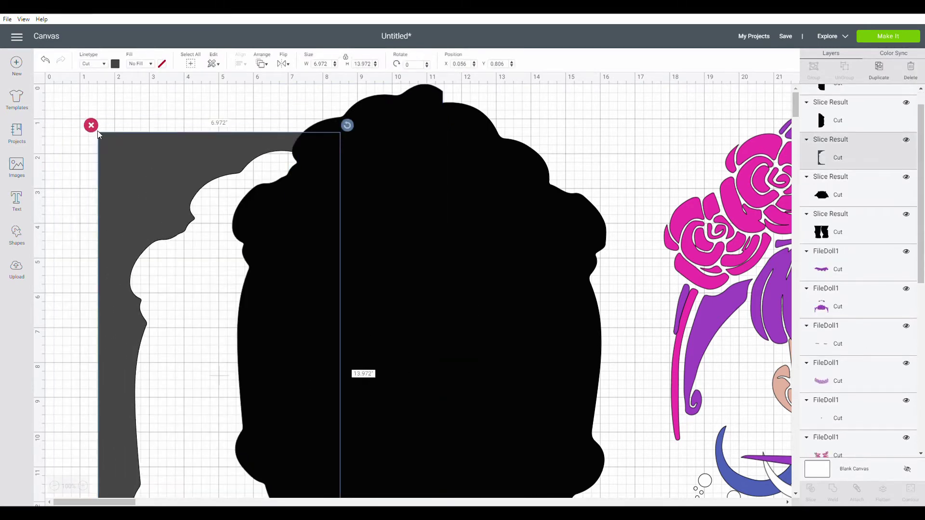
left_click(90, 124)
Separate the two head halves, placing the left half of the head at about X 6.91, Y 0.79
left_click_drag(481, 333, 111, 295)
left_click_drag(332, 290, 408, 279)
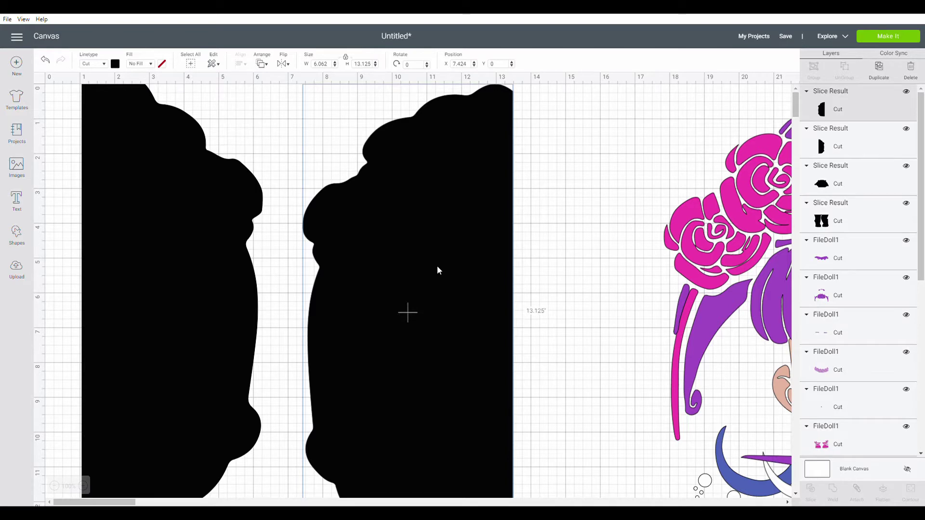
left_click_drag(426, 262, 409, 294)
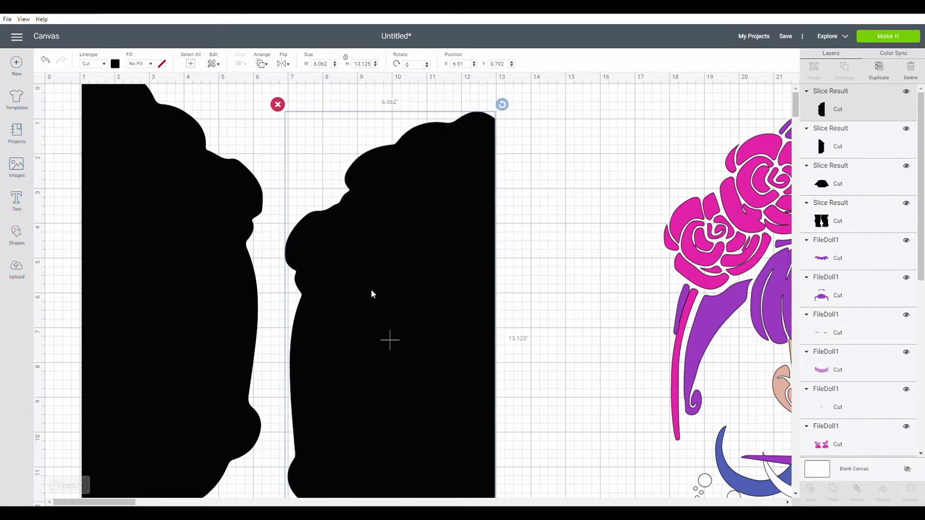
Insert a square and stretch it to about 6.58 by 8.65 inches over the upper part of the left head half
left_click(18, 246)
left_click(59, 173)
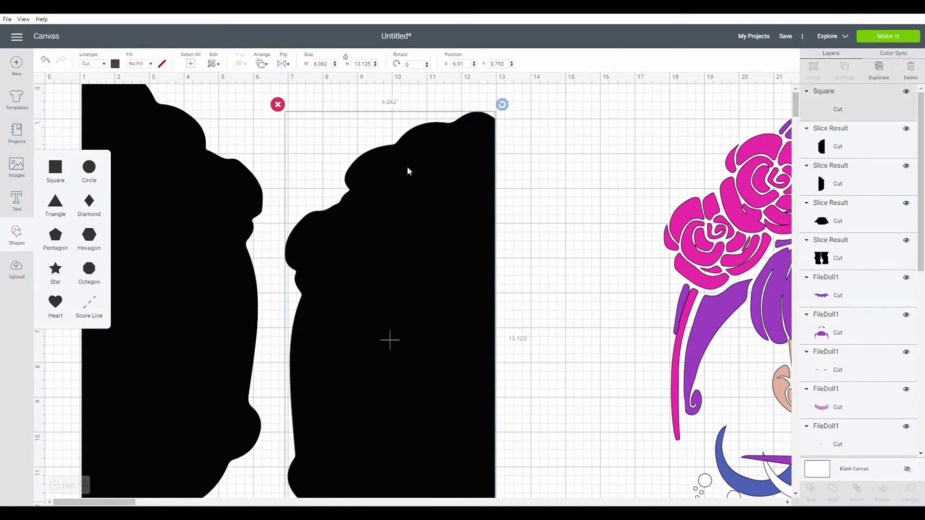
left_click_drag(149, 205, 410, 150)
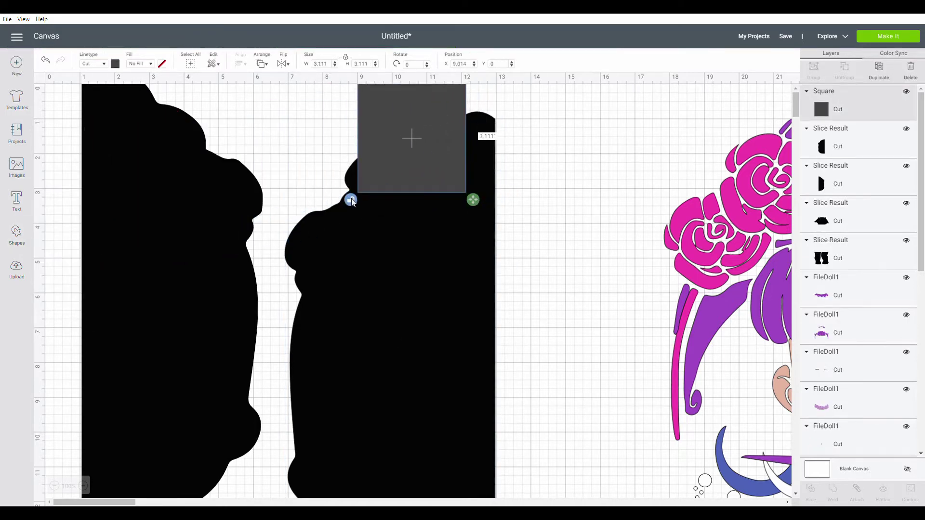
left_click_drag(473, 195, 523, 381)
left_click_drag(458, 330, 425, 330)
left_click_drag(499, 378, 536, 388)
left_click_drag(426, 328, 381, 334)
left_click_drag(492, 396, 517, 400)
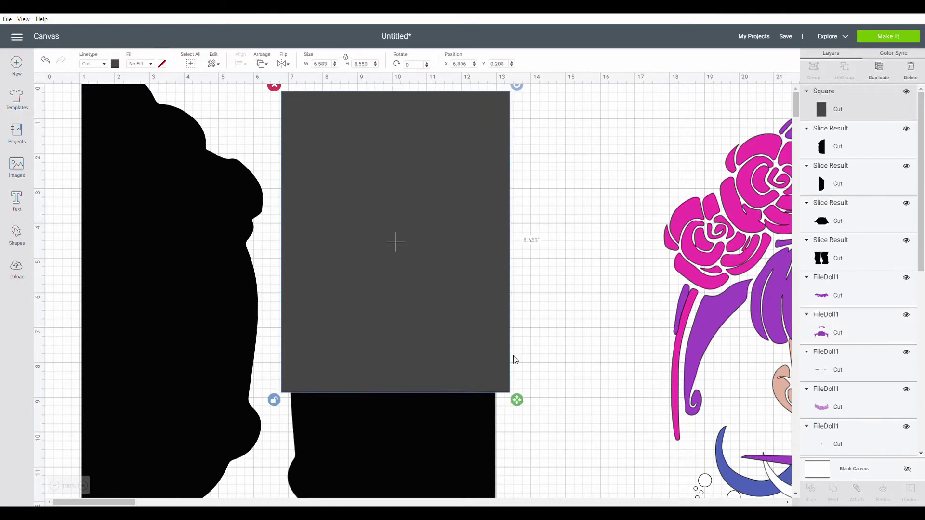
Shrink the rectangle over the left head half to about 6.13 by 6.81 inches
scroll(524, 284, "down", 5)
scroll(518, 288, "up", 3)
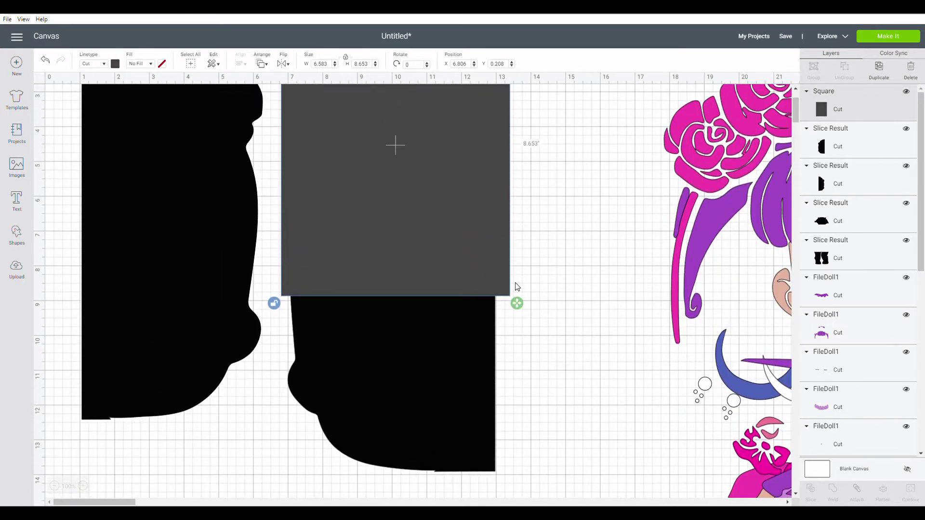
left_click_drag(512, 303, 496, 237)
scroll(541, 287, "up", 3)
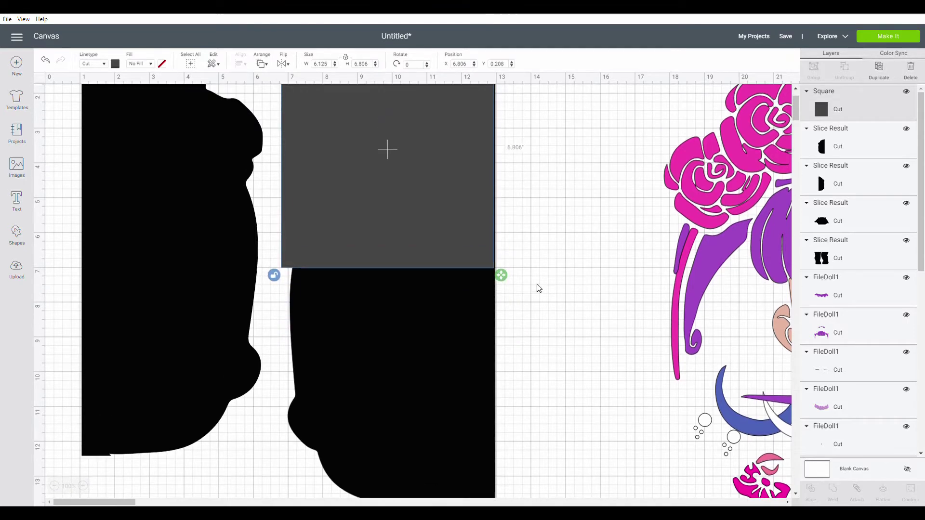
scroll(512, 310, "up", 1)
scroll(482, 294, "down", 5)
Bring the left head half in front of the rectangle, nudge it up and left, and enlarge the rectangle to about 6.56 inches wide
left_click(458, 286)
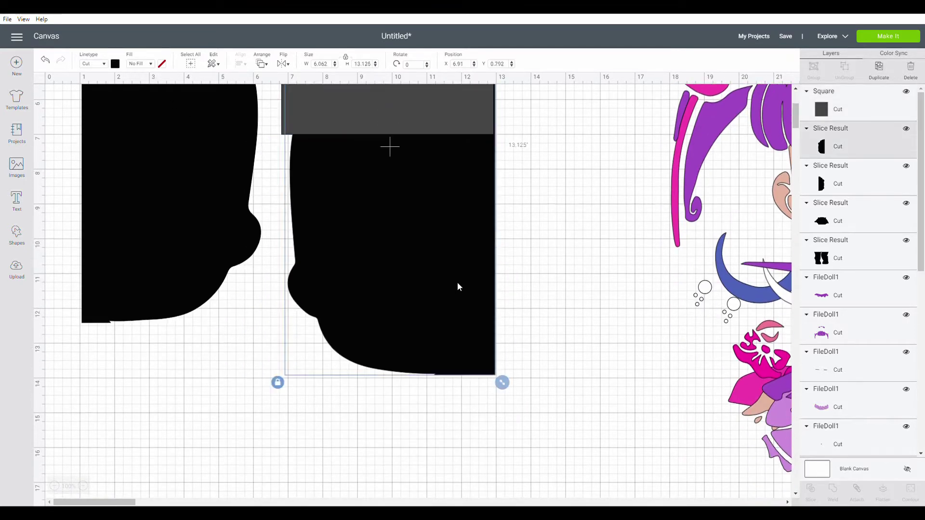
left_click(263, 67)
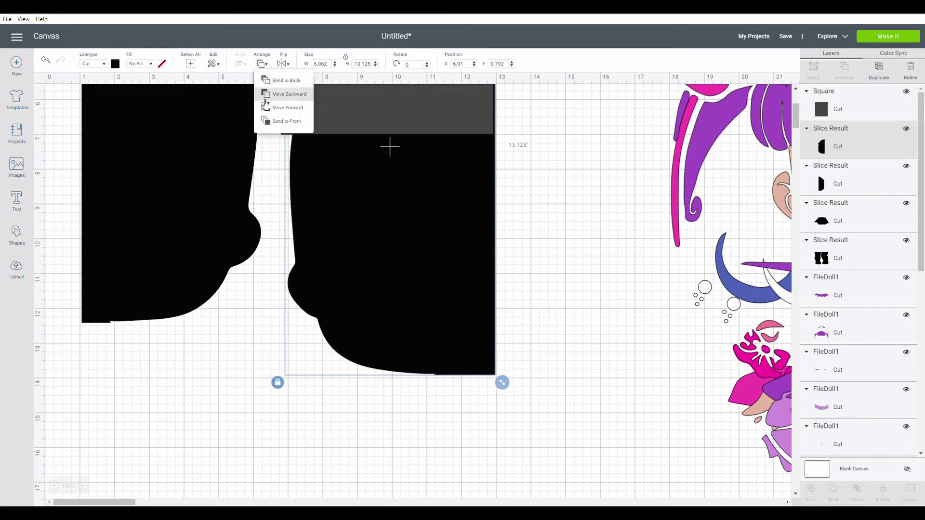
left_click(275, 121)
scroll(559, 225, "up", 5)
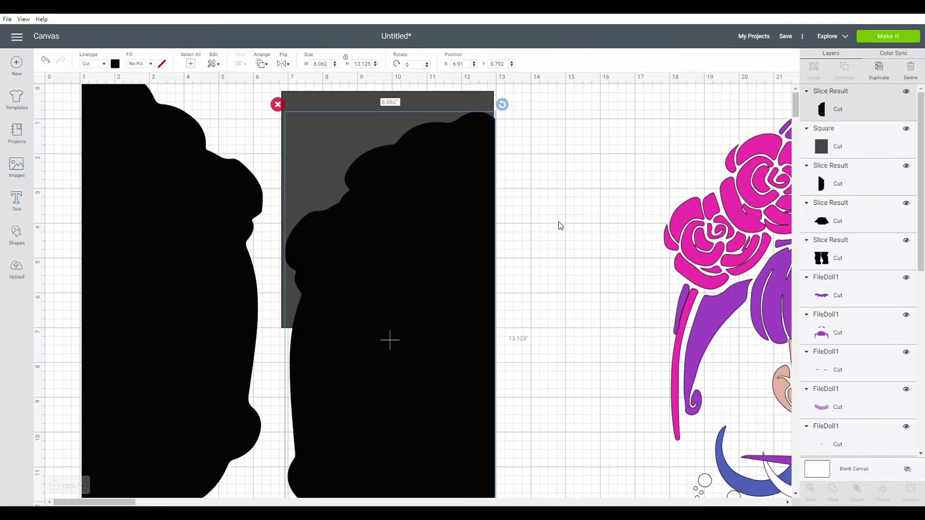
left_click_drag(449, 293, 445, 284)
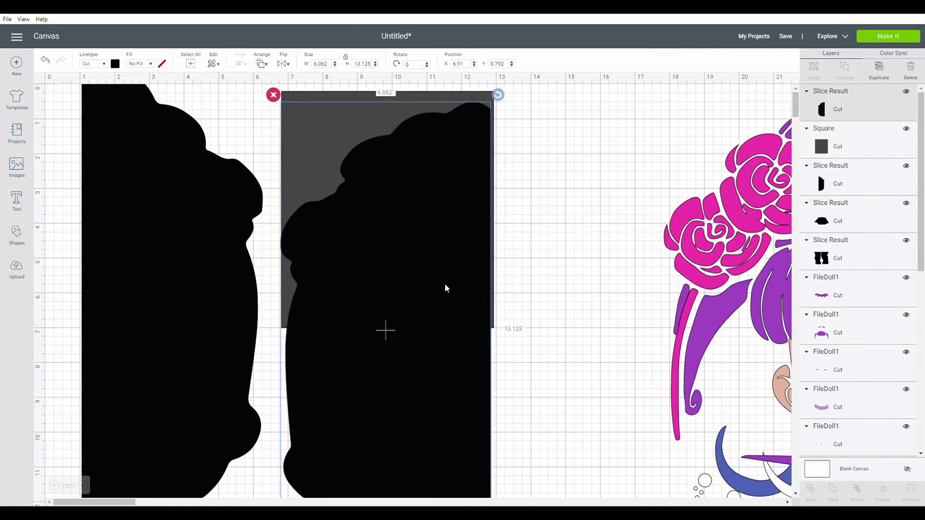
left_click(448, 99)
Slice the left head half with the rectangle behind it and delete the gray leftovers
left_click_drag(508, 344, 343, 225)
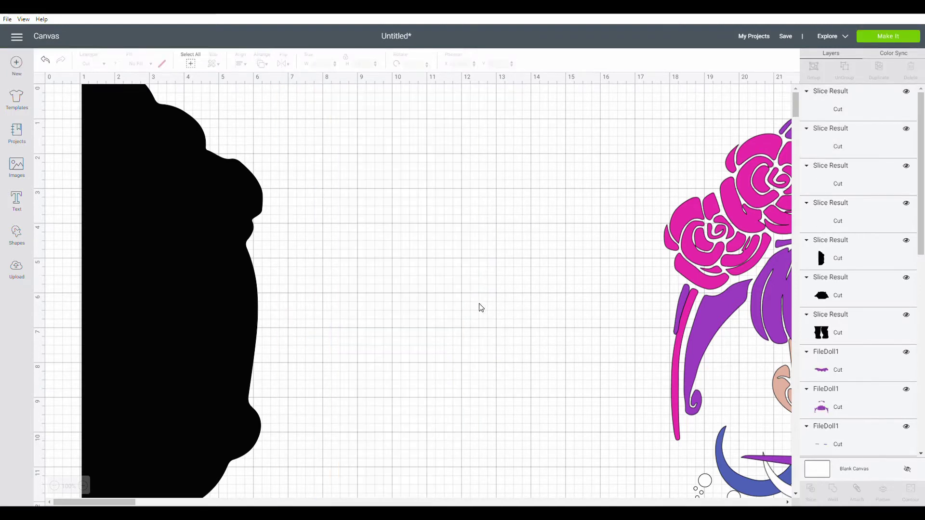
left_click_drag(377, 334, 473, 450)
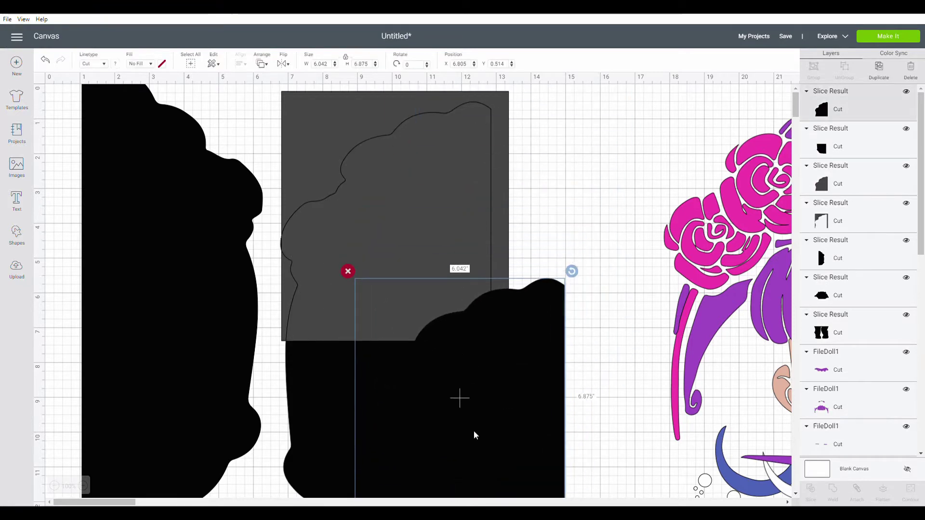
left_click(324, 126)
left_click(273, 97)
left_click(325, 129)
left_click(278, 94)
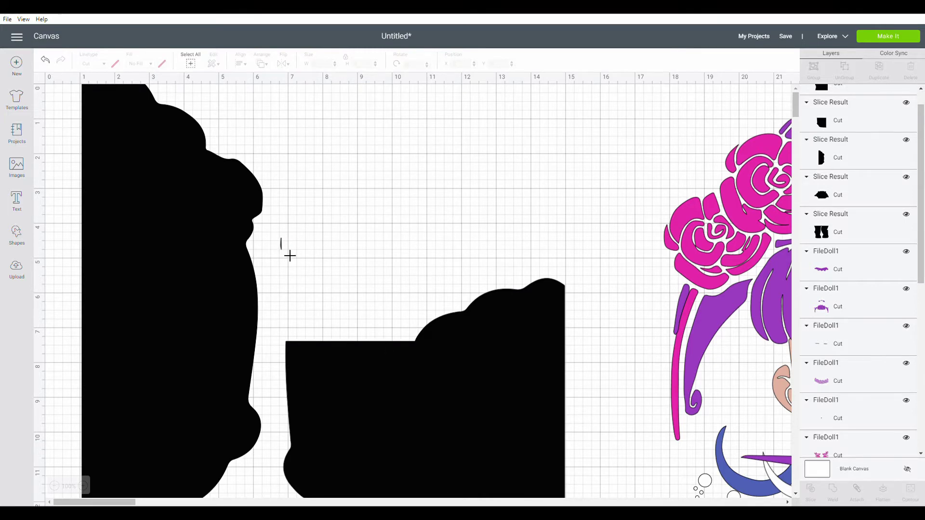
Undo the moves of the upper black slice, the gray leftover deletions and the slice of the left head half
left_click_drag(322, 273, 322, 272)
mouse_move(446, 413)
left_mouse_down()
mouse_move(533, 275)
mouse_move(493, 224)
mouse_move(376, 237)
left_mouse_up()
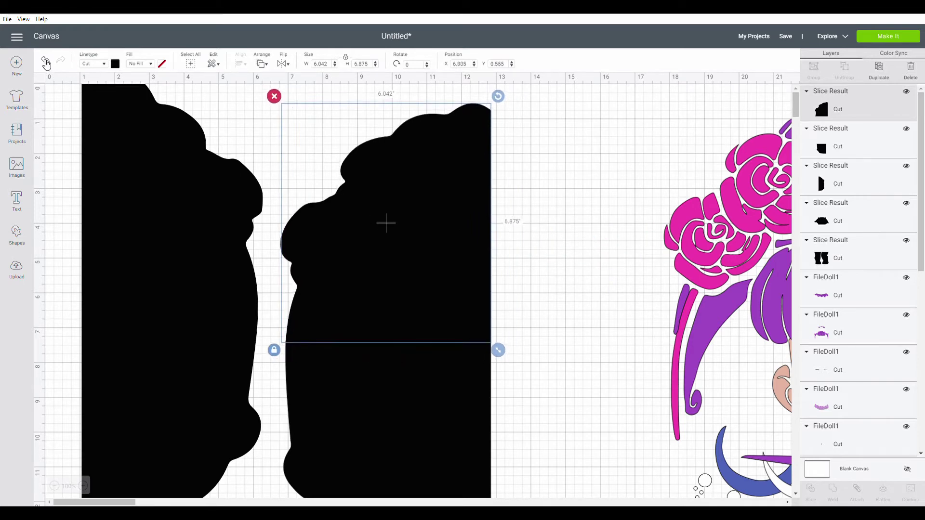
left_click(44, 61)
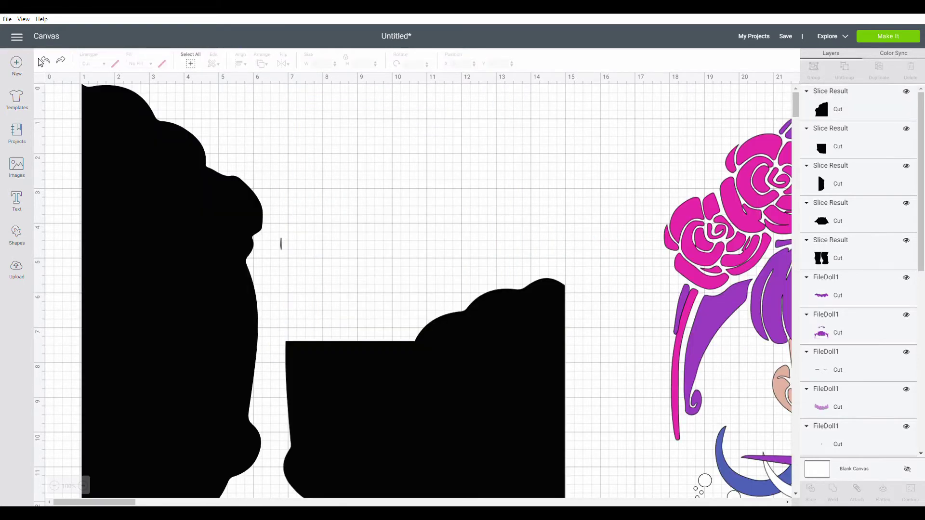
left_click(46, 61)
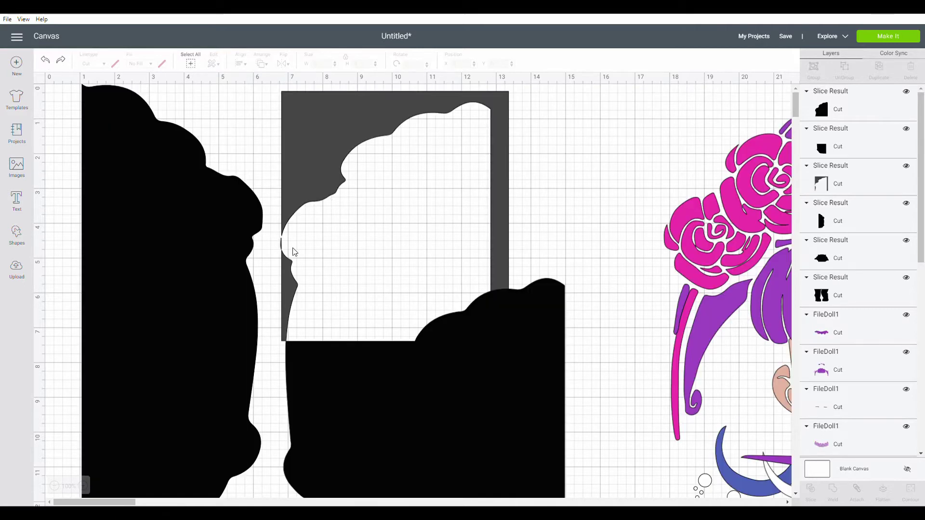
left_click(46, 61)
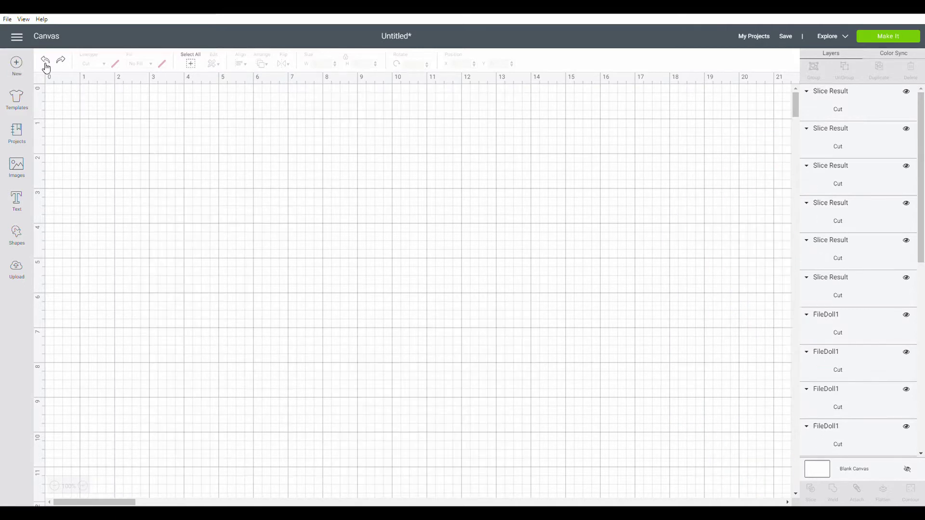
left_click(46, 61)
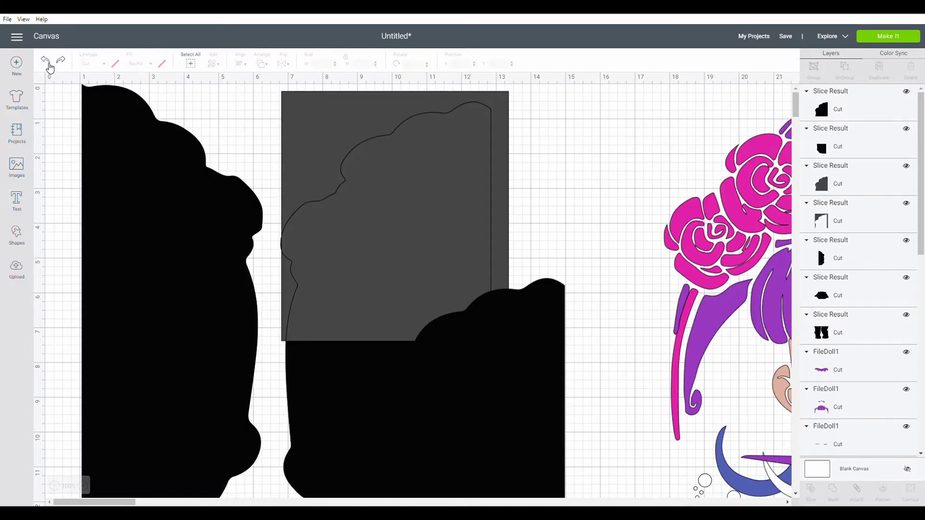
left_click(45, 62)
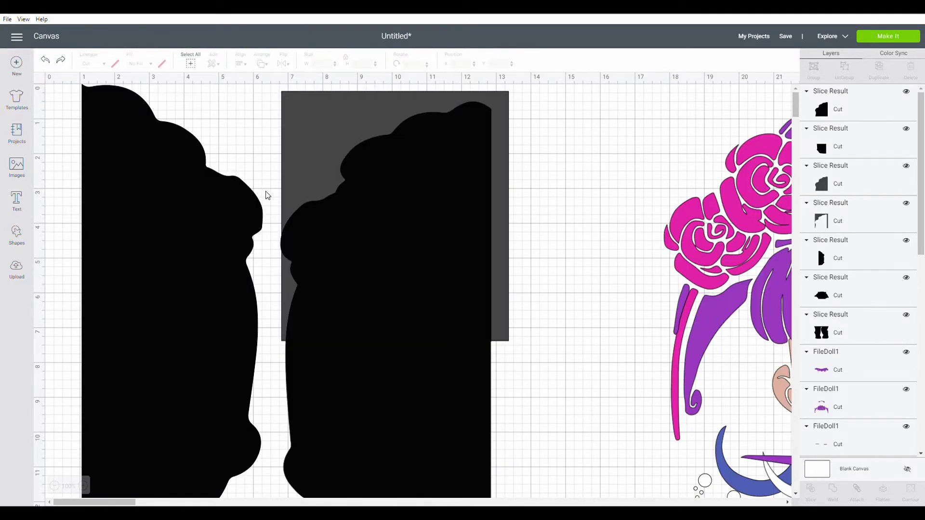
mouse_move(374, 221)
left_mouse_down()
mouse_move(419, 212)
mouse_move(369, 222)
left_mouse_up()
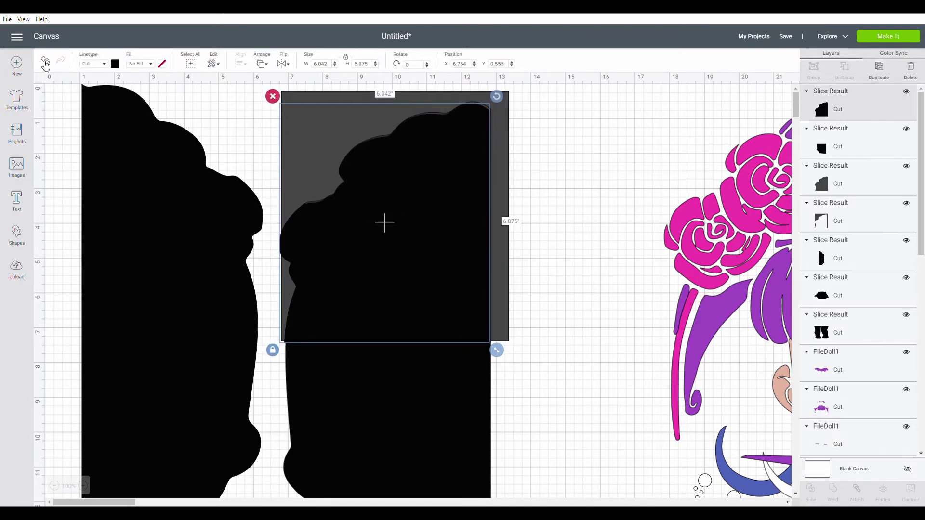
left_click(45, 63)
left_click(45, 63)
Move the left head half fully inside the rectangle's side edges and select it together with the rectangle
mouse_move(357, 116)
left_mouse_down()
mouse_move(349, 116)
mouse_move(367, 120)
left_mouse_up()
left_click(573, 264)
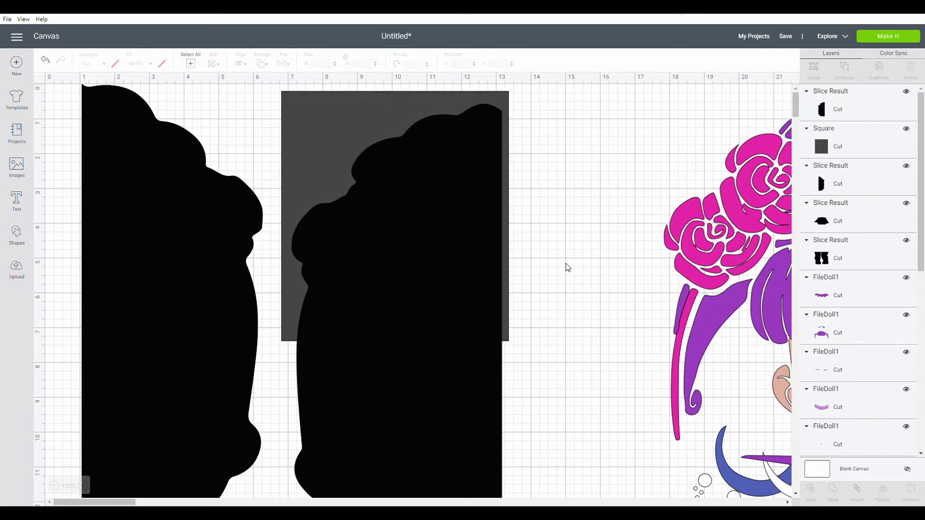
left_click_drag(301, 211, 252, 141)
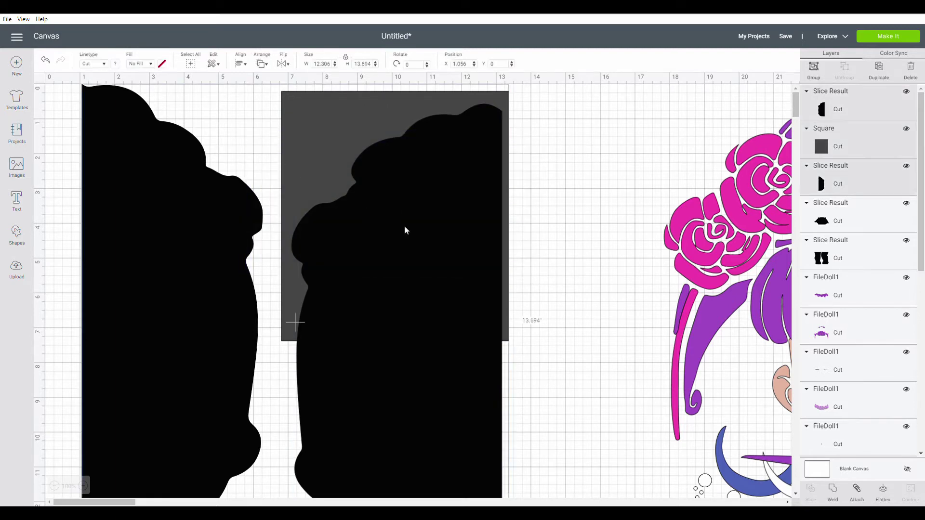
left_click(552, 307)
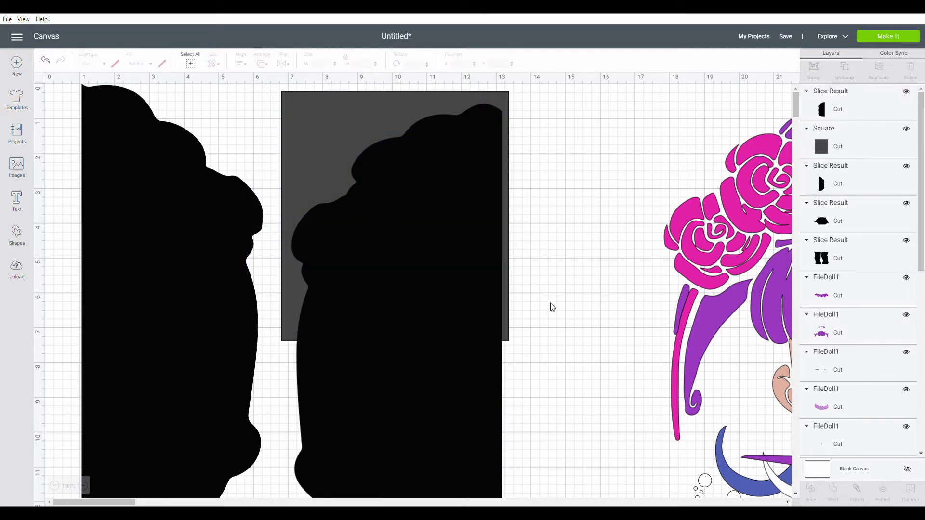
left_click_drag(446, 302, 445, 302)
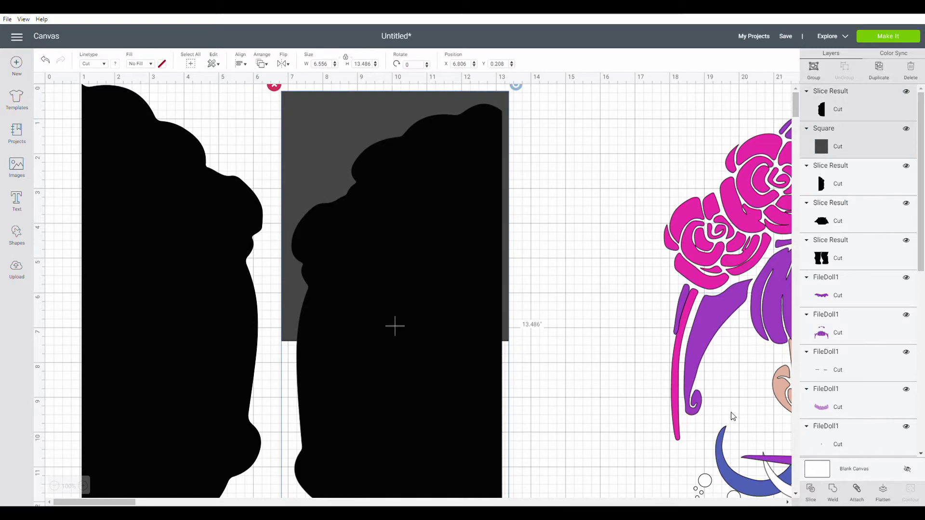
Slice the left head half with the rectangle, move both black pieces aside, and delete the gray leftovers
left_click(811, 494)
left_click_drag(469, 283, 702, 350)
left_click_drag(403, 416, 621, 384)
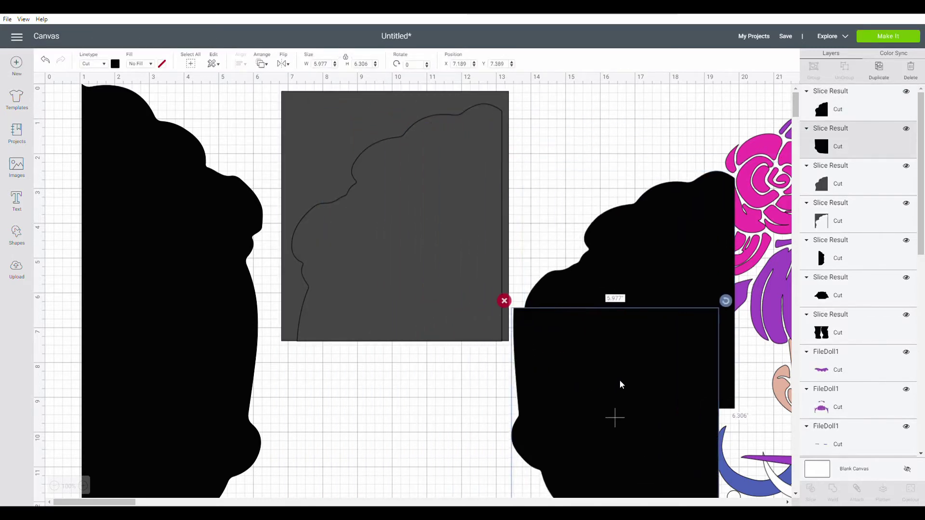
left_click(395, 222)
key("Delete")
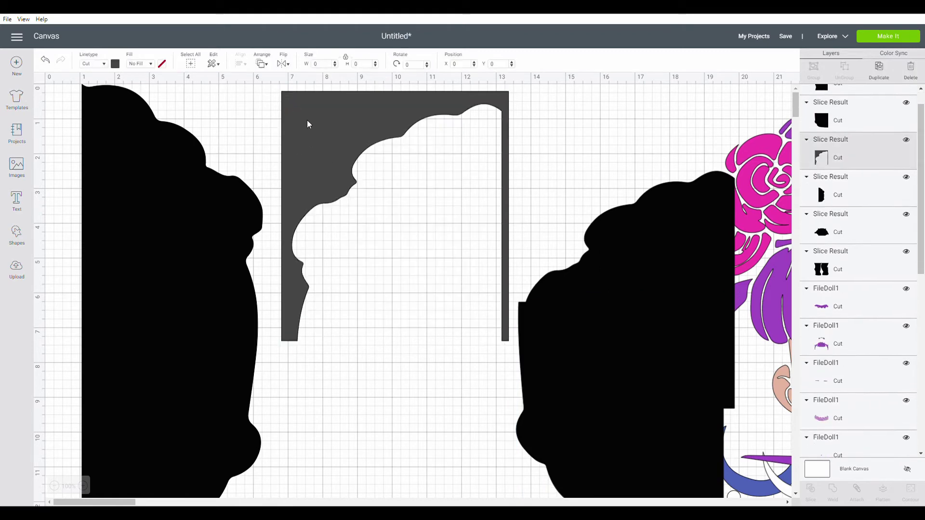
left_click(308, 124)
left_click(274, 87)
Move the two slices of the left head half and the other head half down onto the black body silhouette
left_click_drag(535, 347, 263, 330)
left_click_drag(638, 357, 356, 289)
scroll(380, 253, "down", 3)
scroll(381, 250, "down", 1)
left_click_drag(379, 145, 432, 416)
scroll(410, 366, "down", 5)
scroll(379, 250, "up", 6)
mouse_move(379, 245)
left_mouse_down()
mouse_move(370, 409)
mouse_move(384, 410)
left_mouse_up()
scroll(384, 409, "down", 5)
left_click_drag(384, 264, 399, 477)
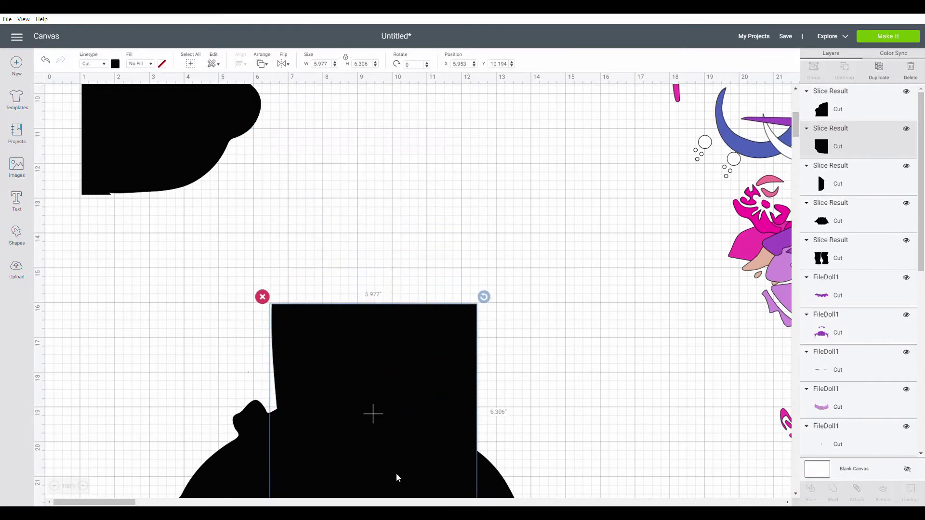
mouse_move(208, 153)
left_mouse_down()
mouse_move(395, 386)
mouse_move(388, 321)
mouse_move(376, 452)
left_mouse_up()
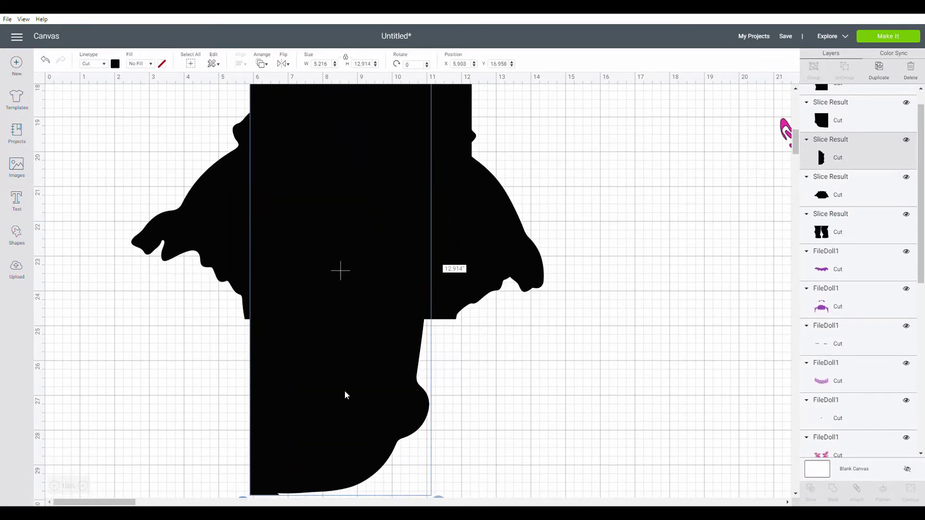
Move the purple hair layer away from the doll design onto the empty canvas area
scroll(545, 342, "up", 13)
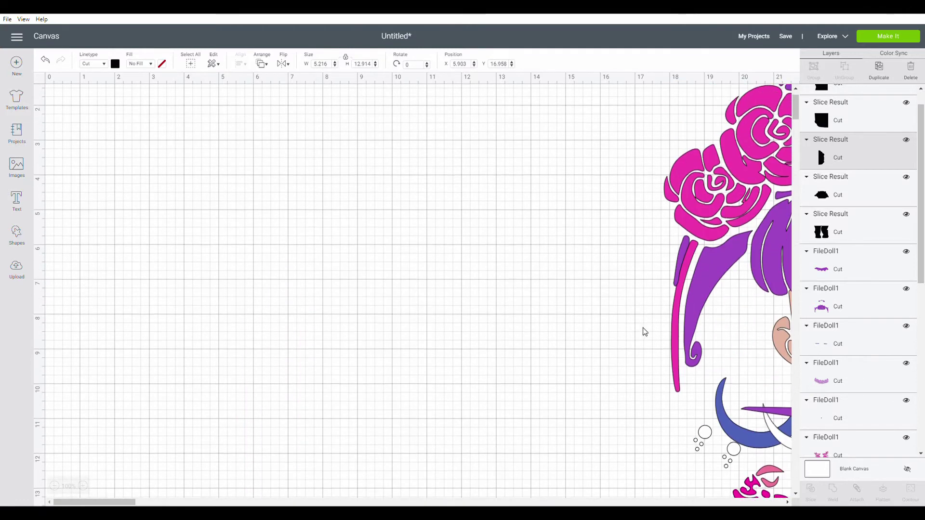
left_click_drag(687, 199, 186, 256)
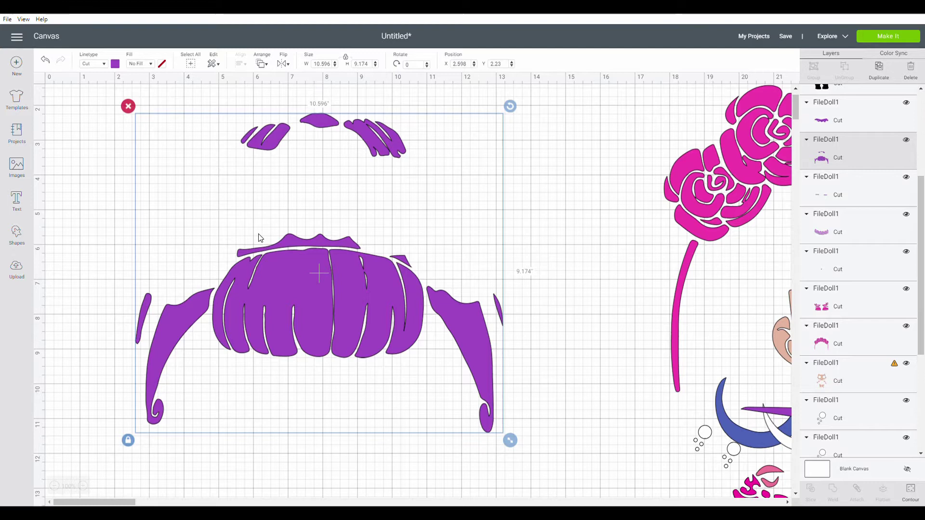
left_click_drag(343, 289, 321, 286)
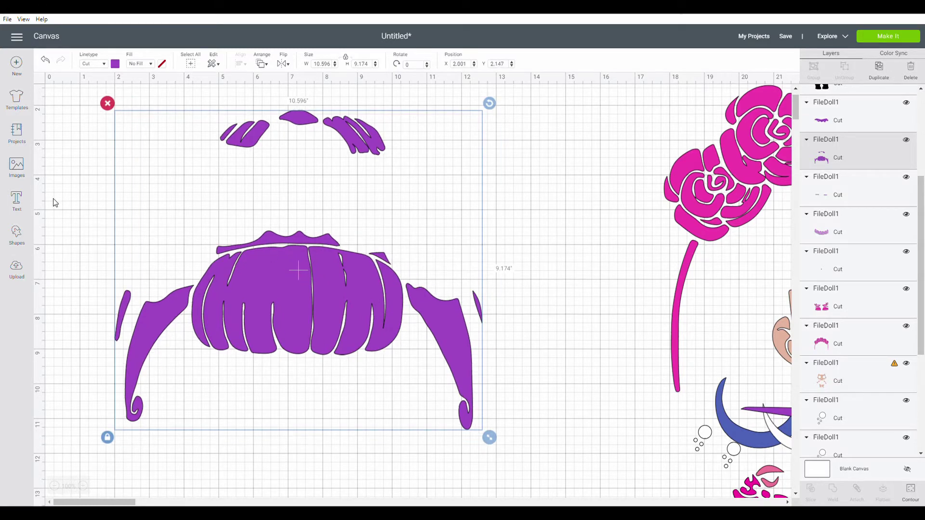
left_click(17, 236)
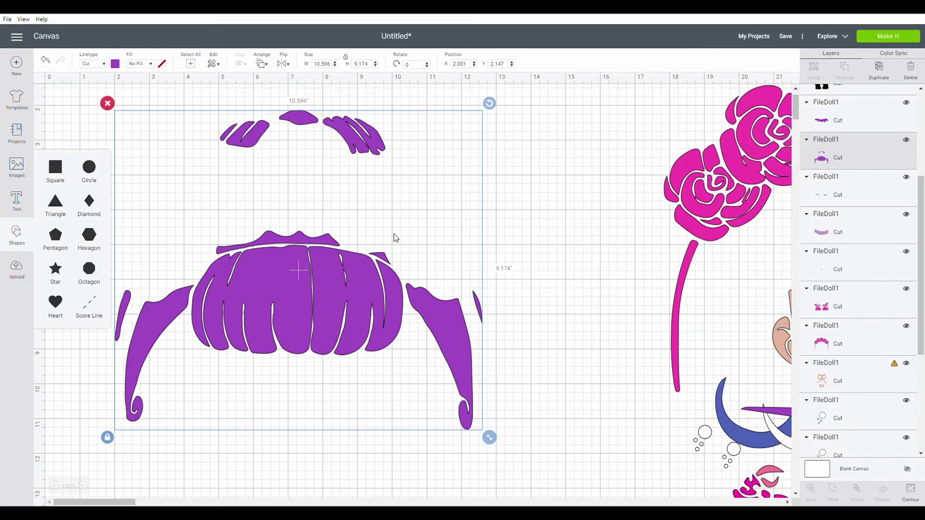
mouse_move(352, 289)
left_mouse_down()
mouse_move(307, 290)
mouse_move(360, 295)
left_mouse_up()
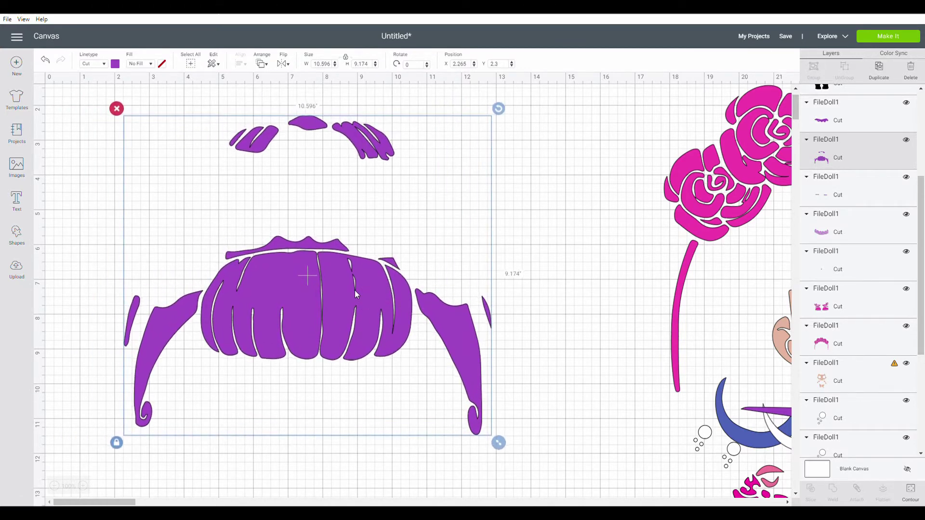
Add a square, enlarge it to about 5.68 inches, and place it over the hair layer's right strand
left_click(19, 239)
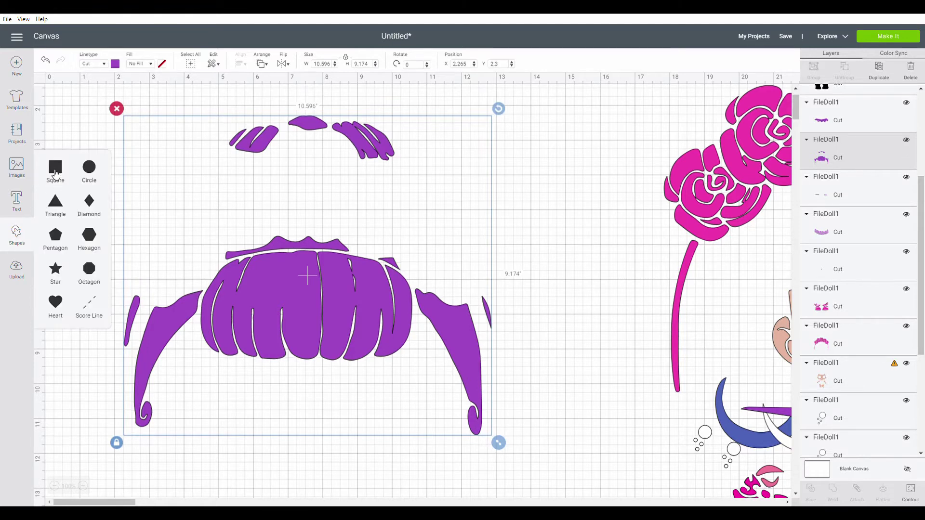
left_click(55, 171)
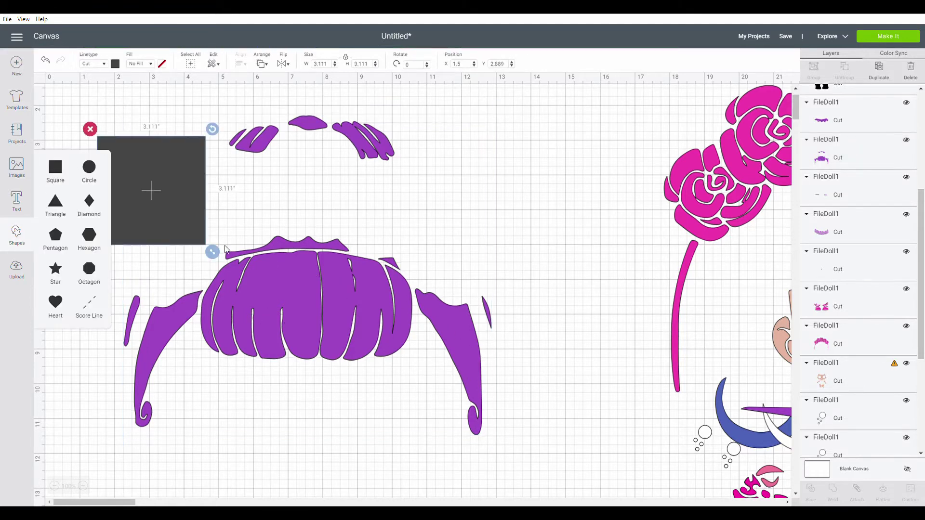
left_click_drag(203, 226, 623, 504)
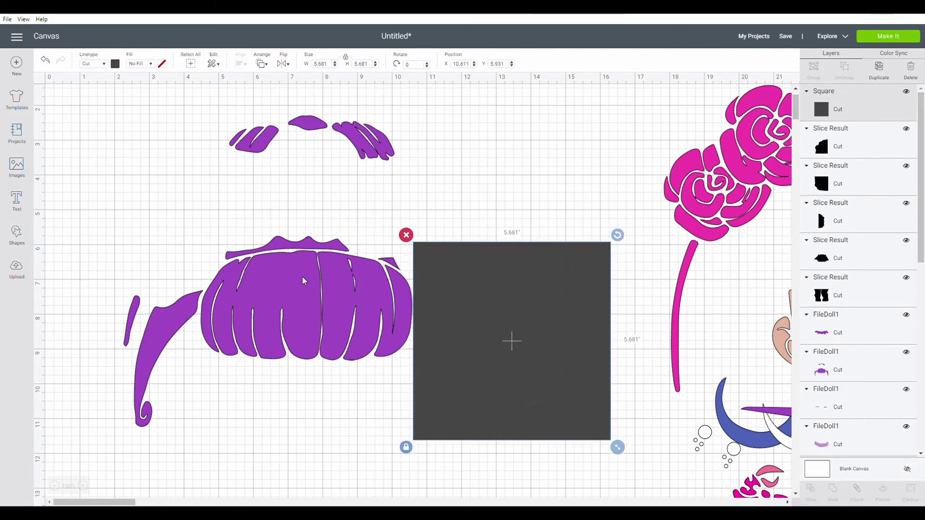
Bring the purple hair layer in front of the square and slice the two with each other
left_click(305, 263)
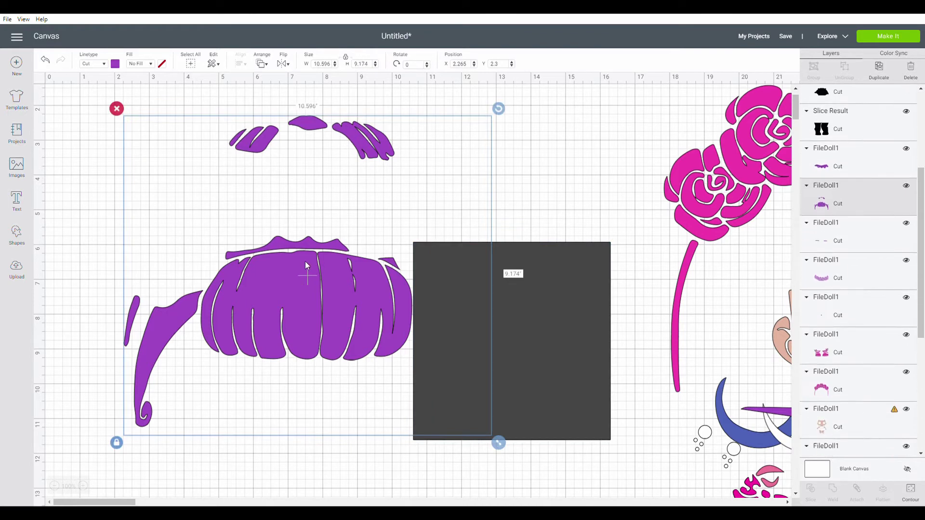
left_click(262, 65)
left_click(270, 121)
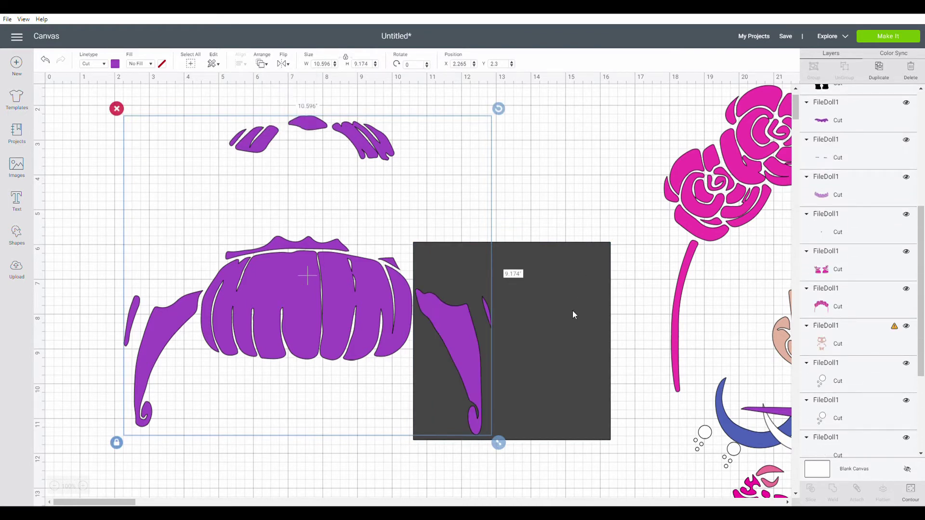
left_click_drag(540, 463, 395, 311)
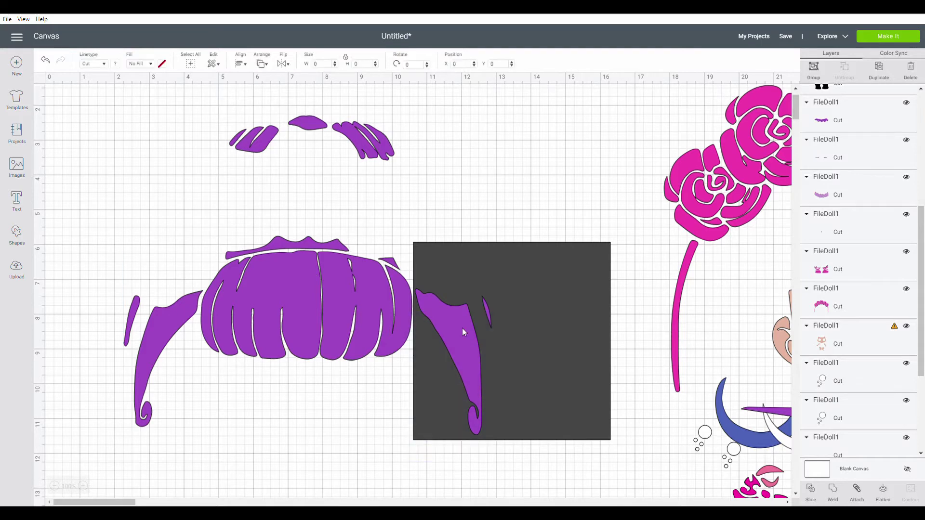
left_click(805, 489)
Move the sliced right strand out above the left strand and delete the gray leftovers
left_click_drag(464, 369, 189, 195)
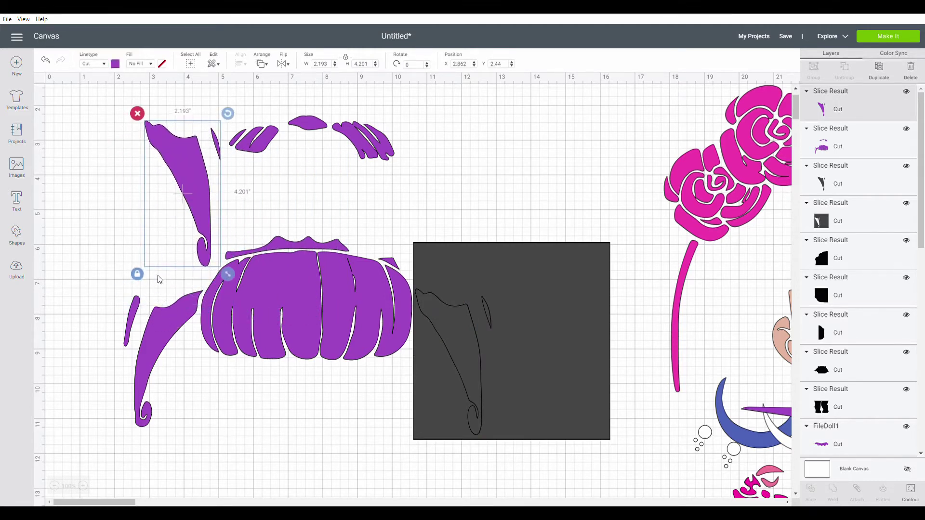
left_click(511, 341)
key("Delete")
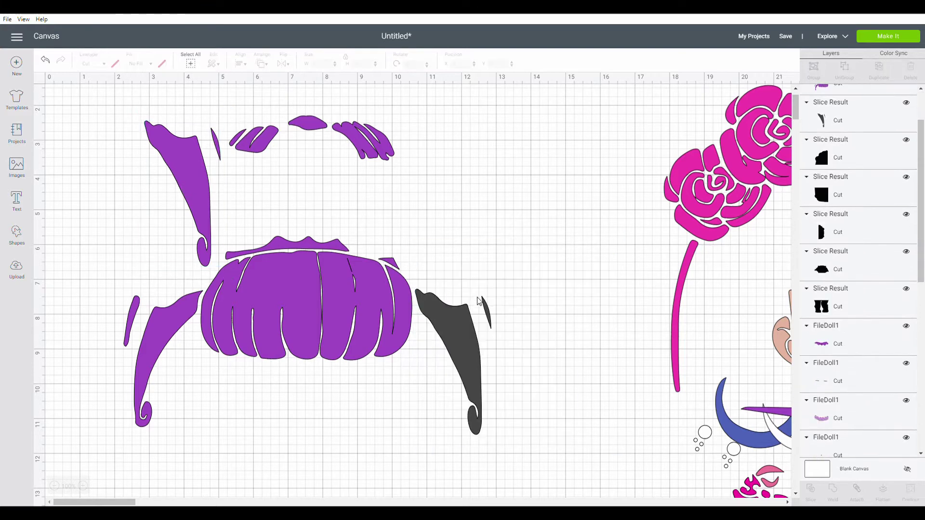
left_click(439, 294)
left_click_drag(439, 294, 502, 294)
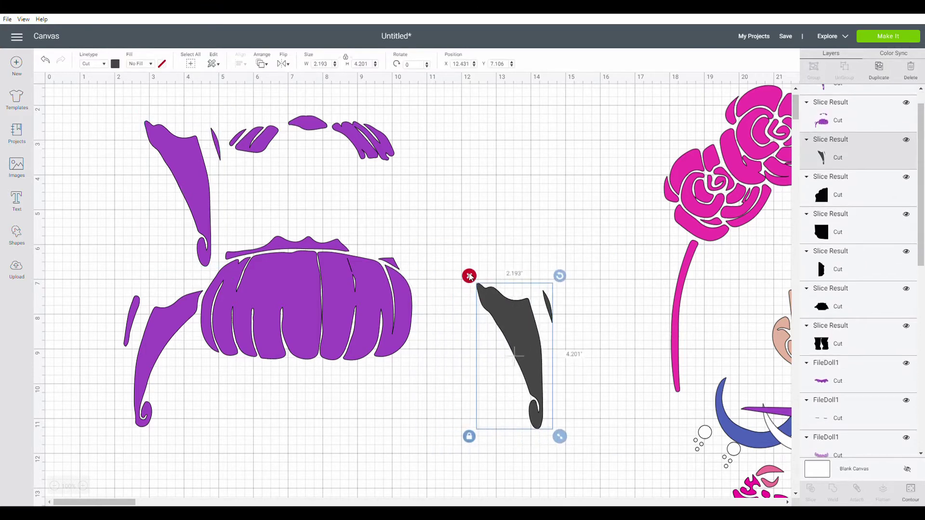
key("Delete")
Rotate the sliced right strand to about 272.6° and place it in the gap above the main hair shape
left_click(204, 250)
left_click_drag(224, 113, 102, 146)
left_click_drag(173, 185, 295, 191)
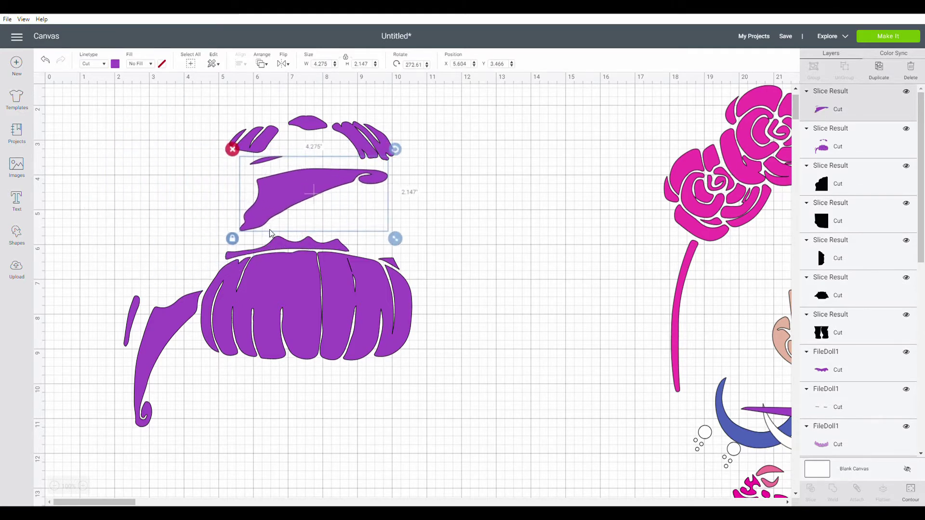
Add a new square and enlarge it over the purple hair layer's left strand
left_click(163, 345)
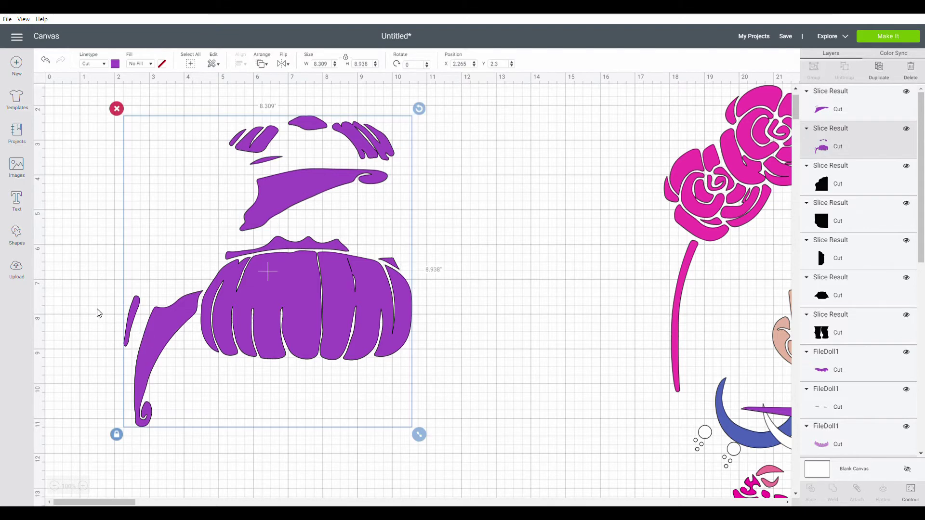
left_click(80, 305)
left_click(17, 235)
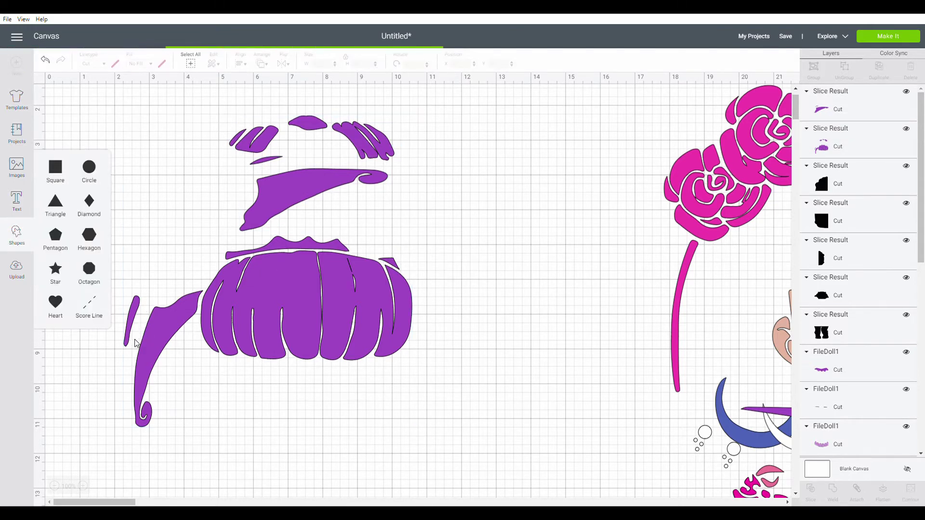
left_click_drag(164, 242, 128, 339)
left_click_drag(192, 380, 218, 447)
left_click_drag(162, 349, 155, 352)
Shift the hair layer right, reposition the square over its left strand, and stretch the square taller with its proportions unlocked
left_click_drag(294, 293, 376, 292)
left_click_drag(122, 337, 177, 340)
left_click_drag(264, 394, 283, 454)
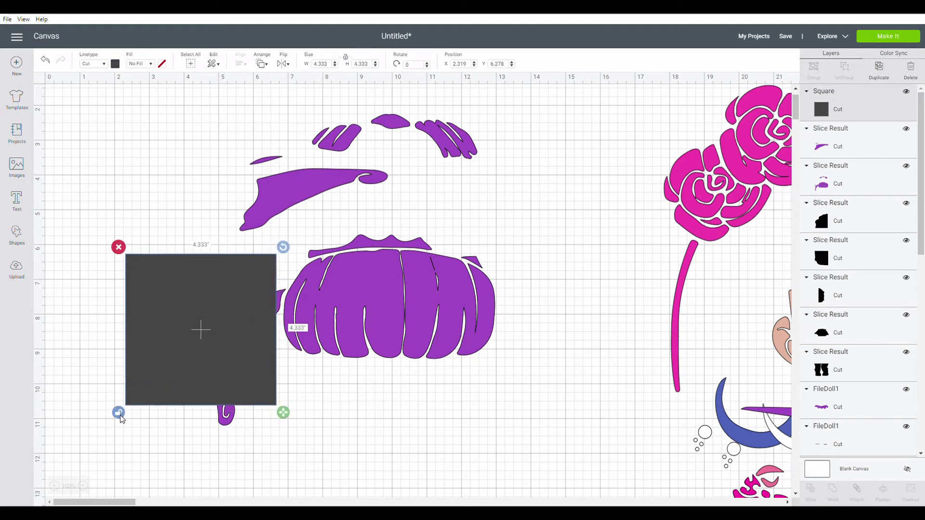
left_click_drag(286, 416, 290, 452)
Rotate the hair layer counterclockwise to about 353.8° and slightly further, nudging it until the left strand sits behind the rectangle
left_click(411, 292)
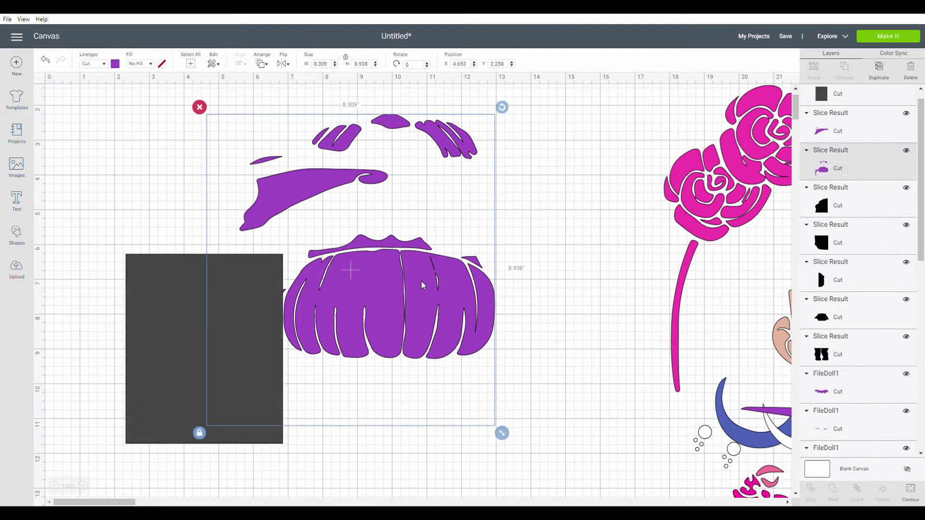
left_click_drag(502, 107, 482, 88)
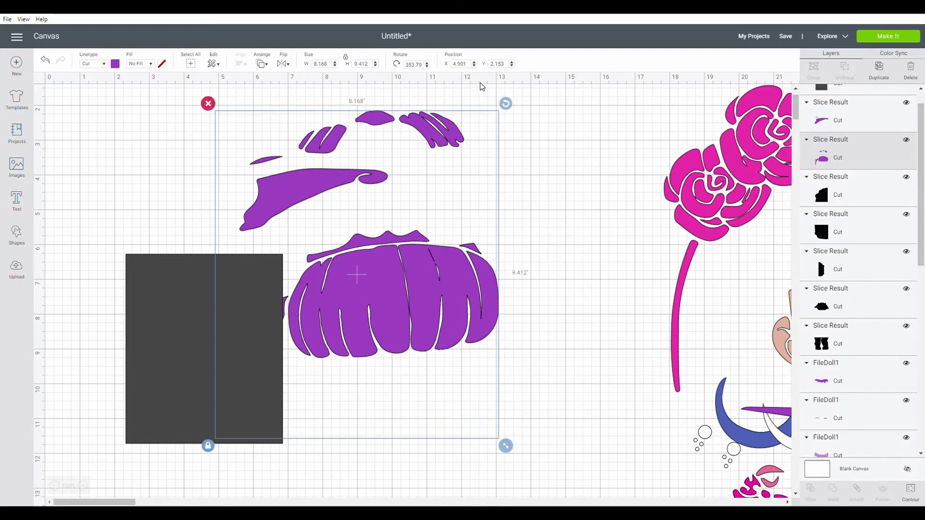
left_click_drag(442, 302, 437, 305)
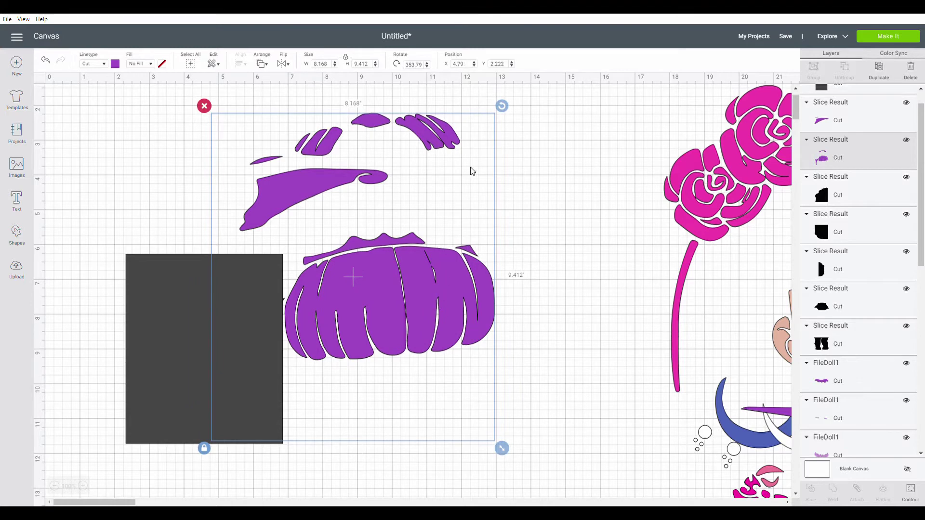
left_click_drag(488, 107, 471, 94)
left_click_drag(440, 327, 435, 320)
Lengthen the rectangle to cover the whole left strand and slice the hair layer with it
left_click(162, 410)
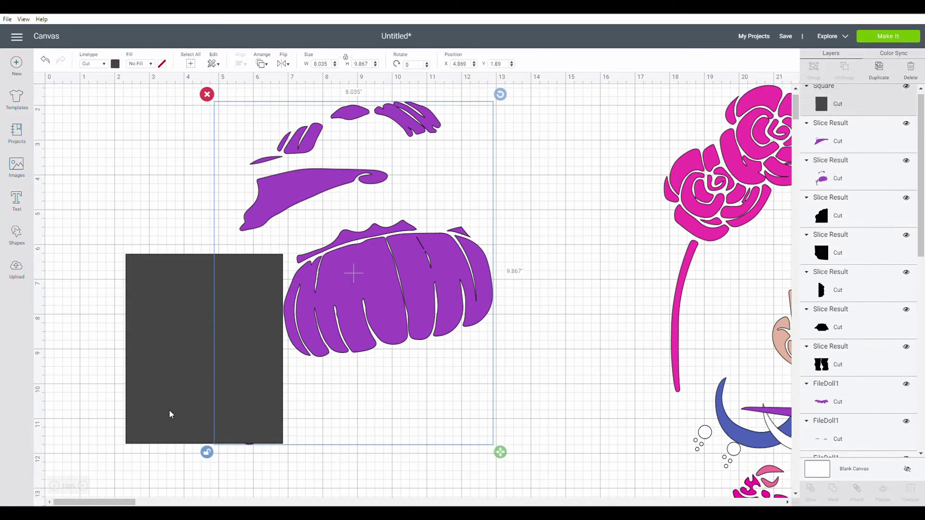
left_click_drag(291, 452, 293, 474)
left_click(425, 354)
left_click_drag(80, 269, 376, 388)
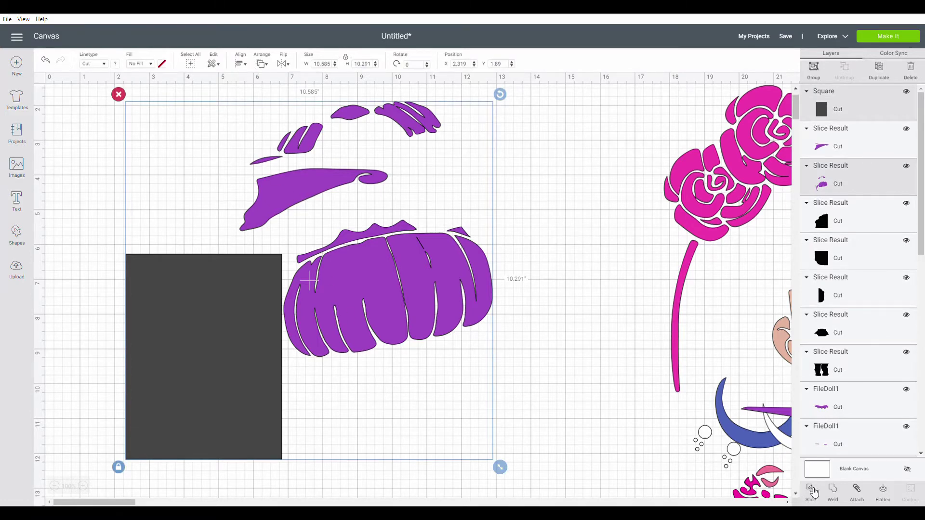
left_click(812, 491)
Move the gray slice leftovers aside and delete them
left_click_drag(179, 377, 111, 429)
left_click_drag(114, 345, 139, 327)
key("Delete")
left_click(118, 270)
Move the main hair shape left and place the left strand, rotated to about 89.9°, in the gap above it
left_click_drag(448, 270, 343, 299)
left_click_drag(250, 437, 391, 379)
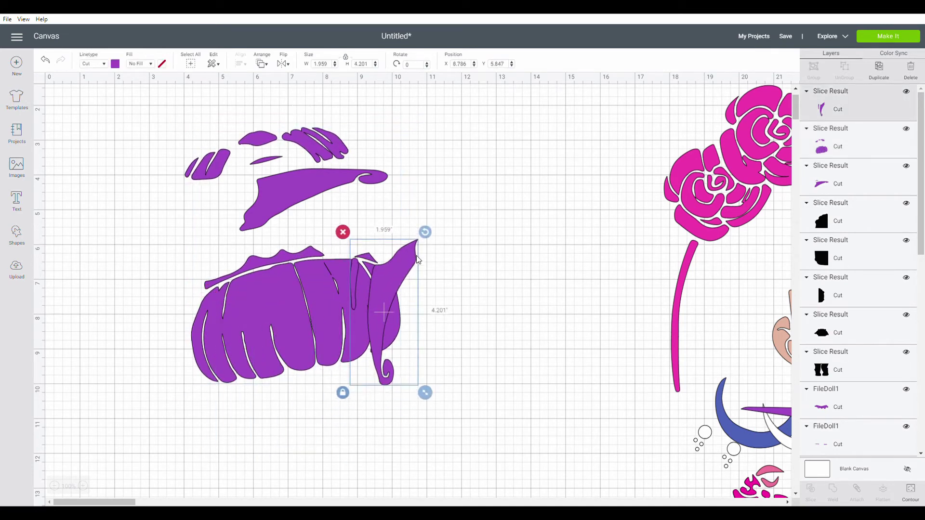
left_click_drag(429, 232, 399, 242)
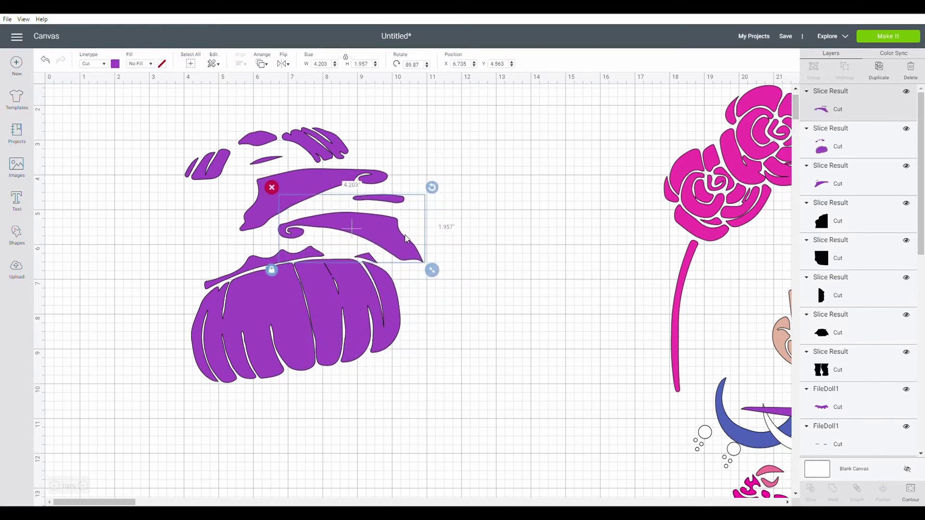
left_click(141, 203)
left_click_drag(163, 152, 146, 245)
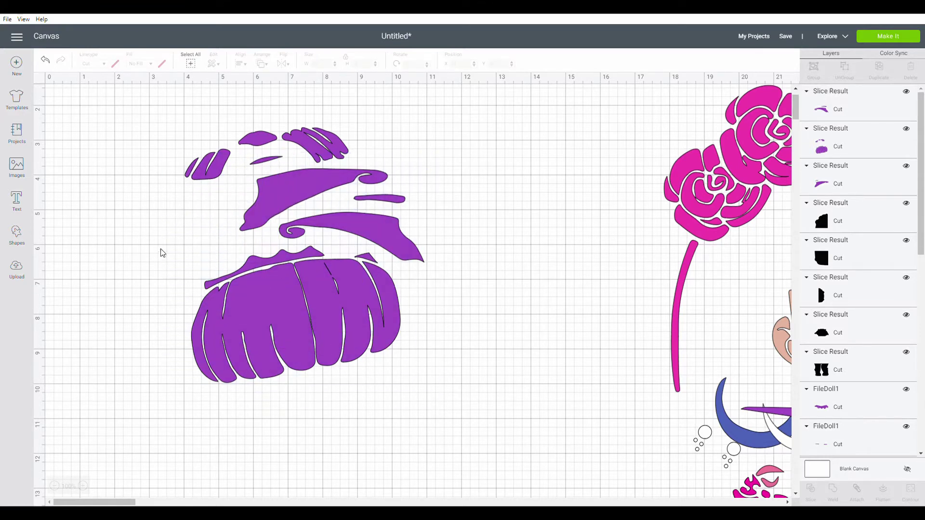
Move the two-strand purple layer to the empty area below the hair pieces and cover its left strand with a new circle
left_click_drag(776, 413, 150, 426)
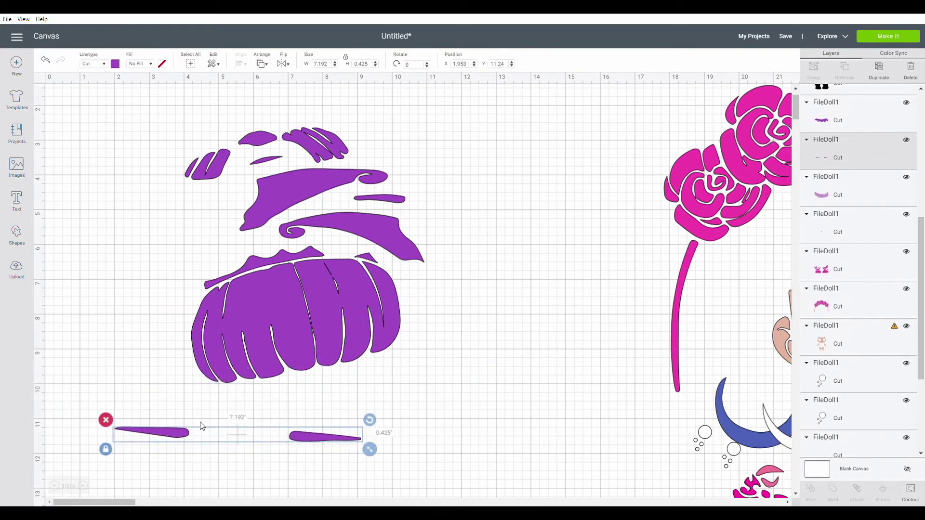
left_click(20, 238)
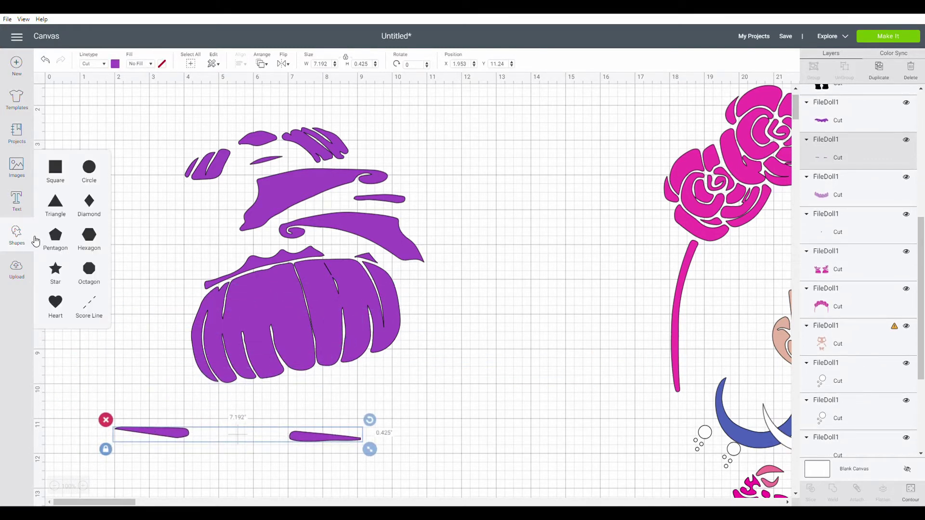
left_click(96, 169)
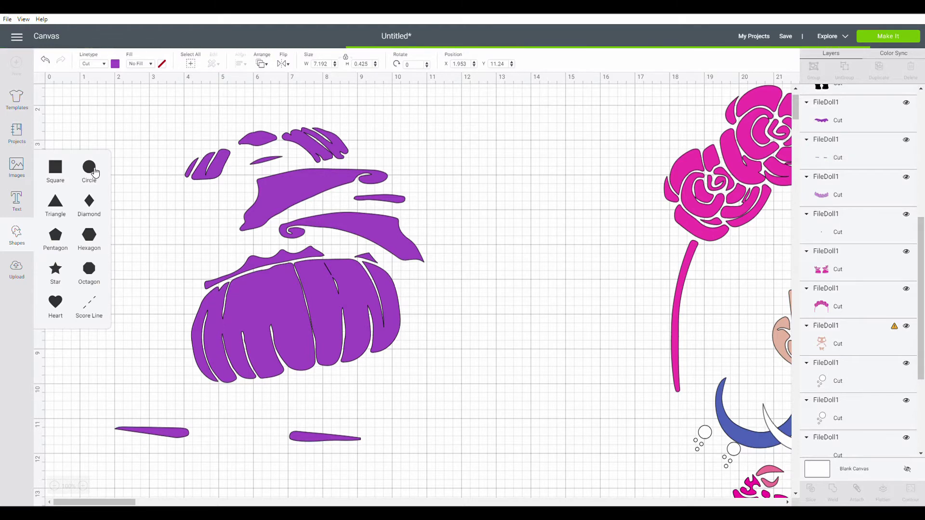
left_click_drag(176, 236, 141, 461)
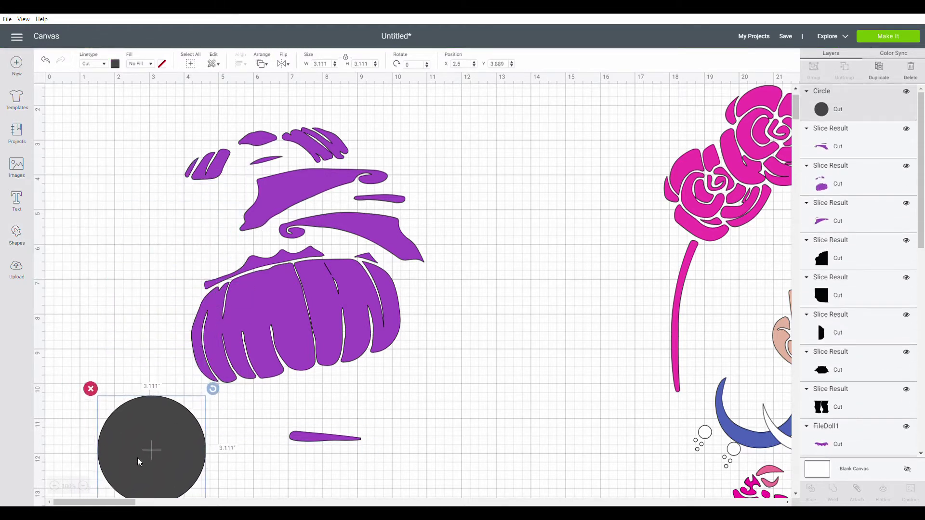
Bring the two-strand layer to the front and slice it with the circle
left_click(343, 443)
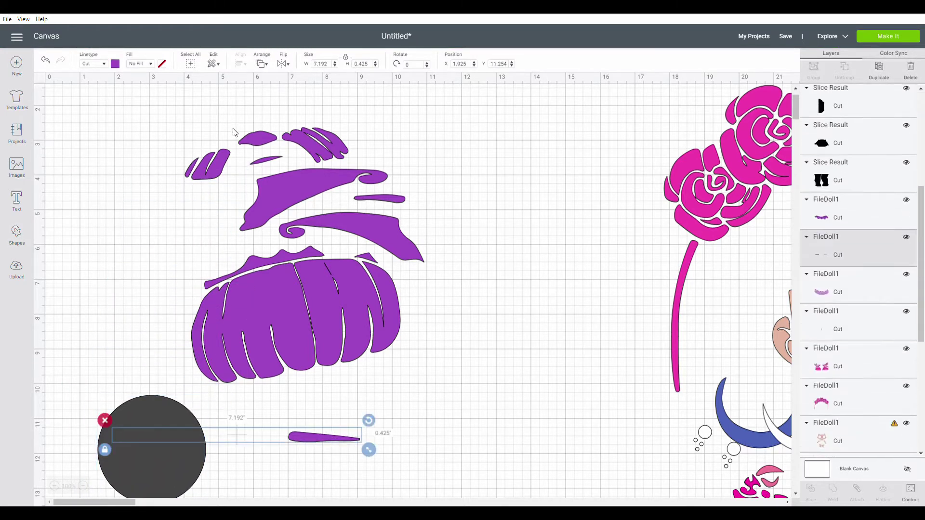
left_click(263, 64)
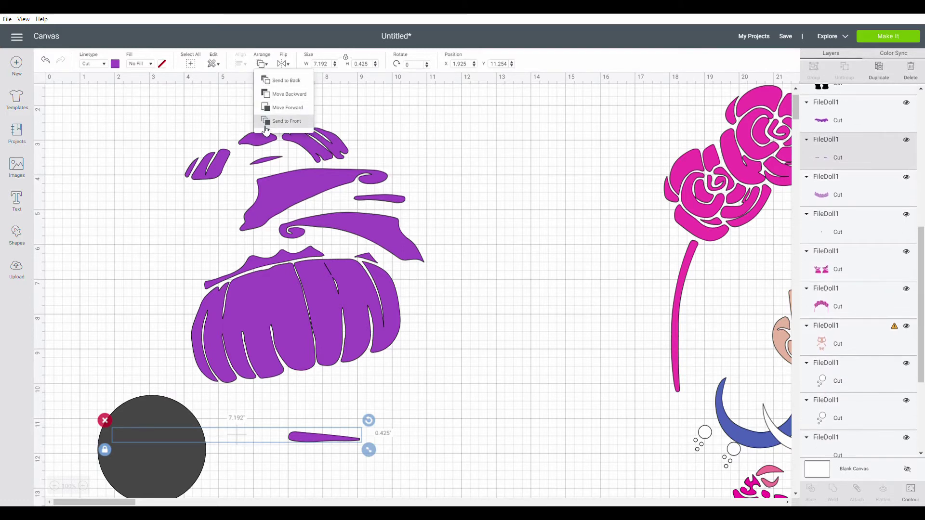
left_click(262, 124)
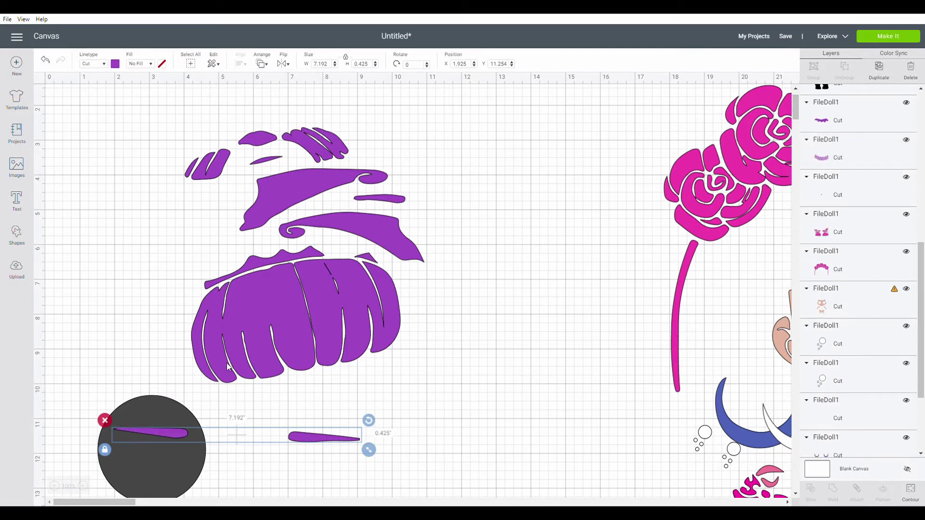
left_click(80, 398)
left_click_drag(145, 453, 217, 473)
left_click(814, 493)
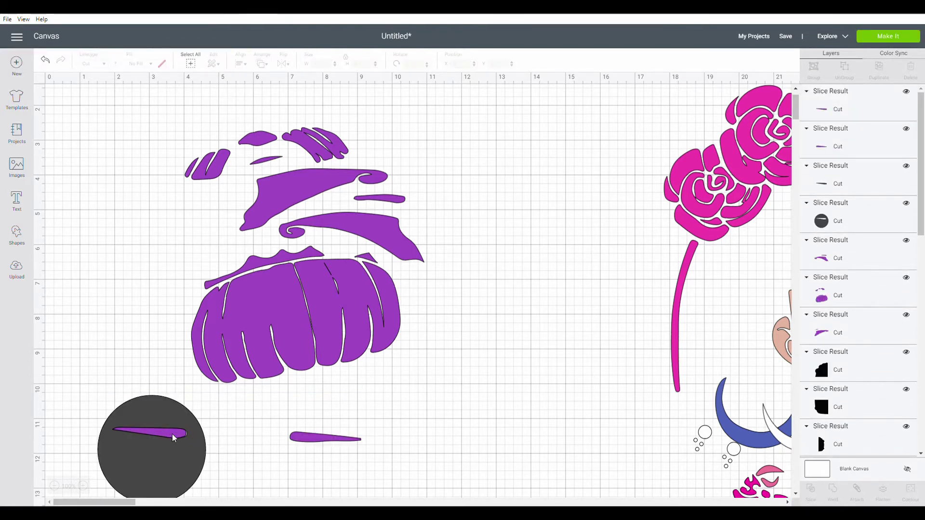
Place the two separated strands beside the other purple hair pieces and delete the circle leftovers
left_click_drag(174, 437, 220, 196)
left_click_drag(320, 444, 192, 217)
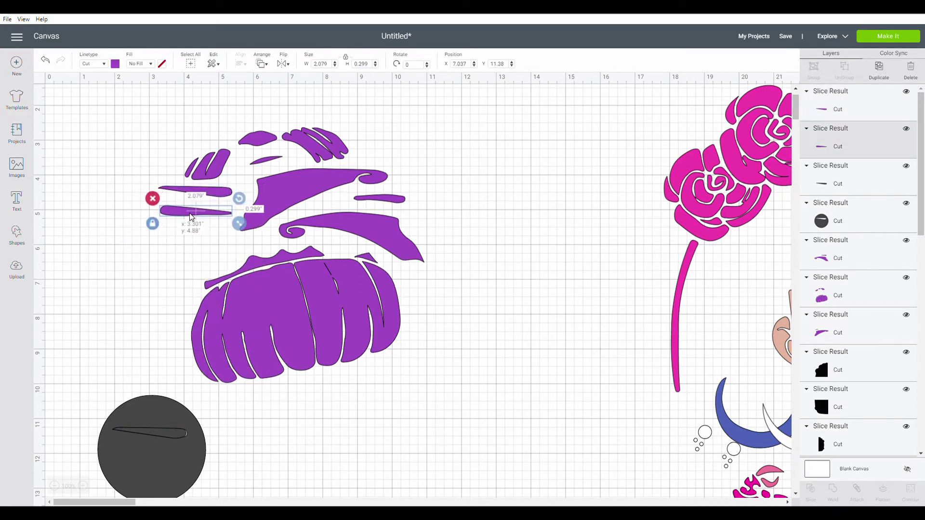
left_click(149, 456)
key("Delete")
left_click(129, 432)
key("Delete")
Group all the arranged purple hair pieces and move the group down the canvas, clear of the working area
left_click_drag(153, 146, 480, 395)
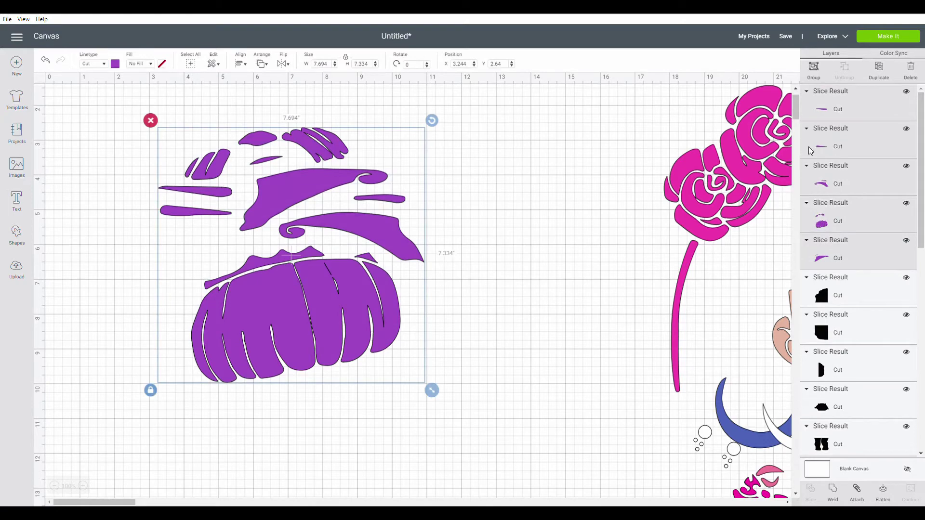
left_click(820, 71)
left_click_drag(302, 195, 360, 406)
scroll(337, 357, "down", 5)
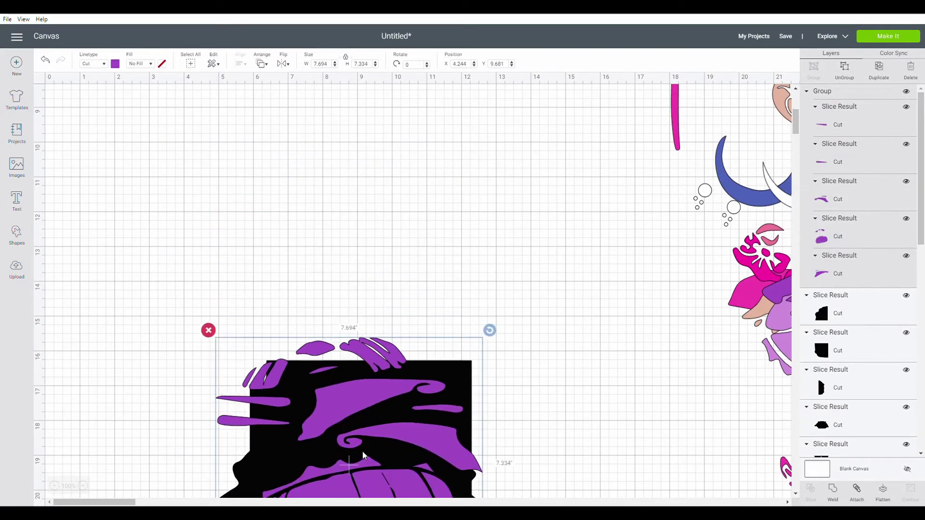
left_click_drag(398, 357, 401, 440)
scroll(433, 311, "up", 6)
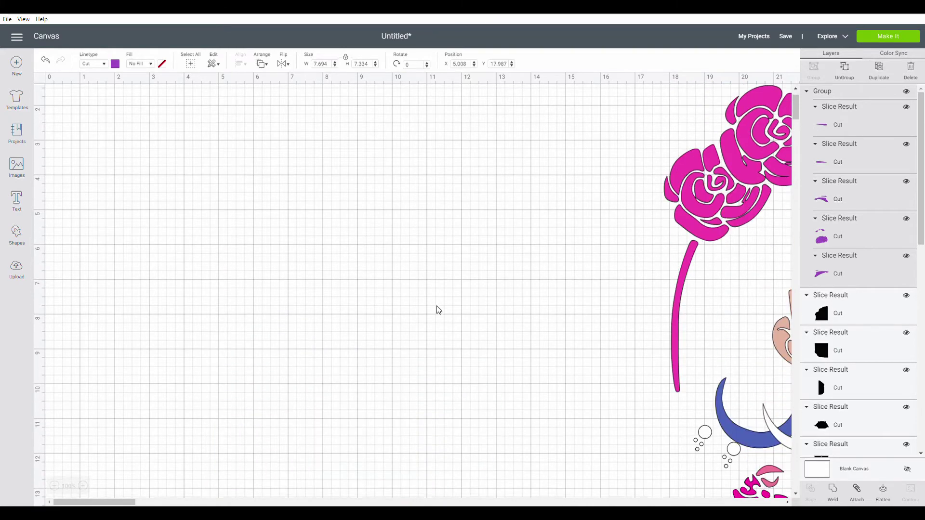
Move the pink rose crown to the empty working area, duplicate it and place the copy beside the original
left_click_drag(695, 262, 125, 258)
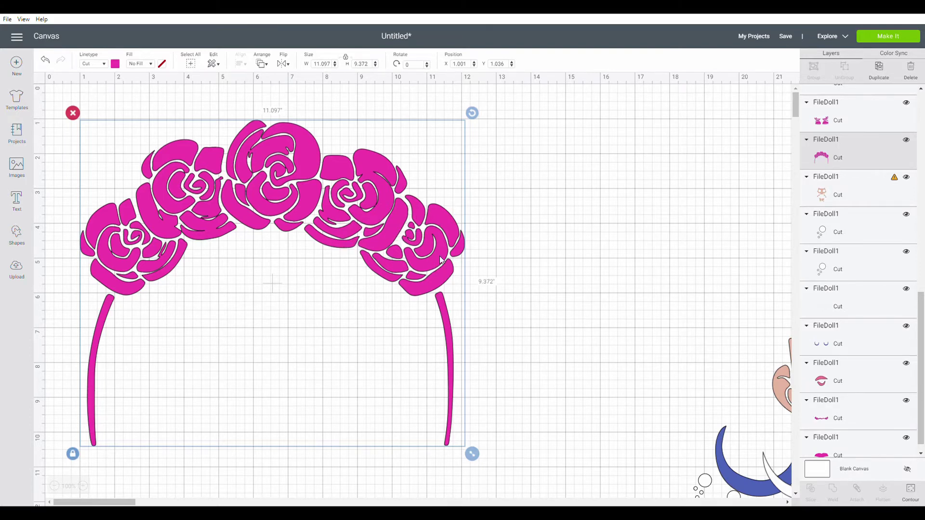
left_click(881, 70)
left_click_drag(304, 205, 691, 193)
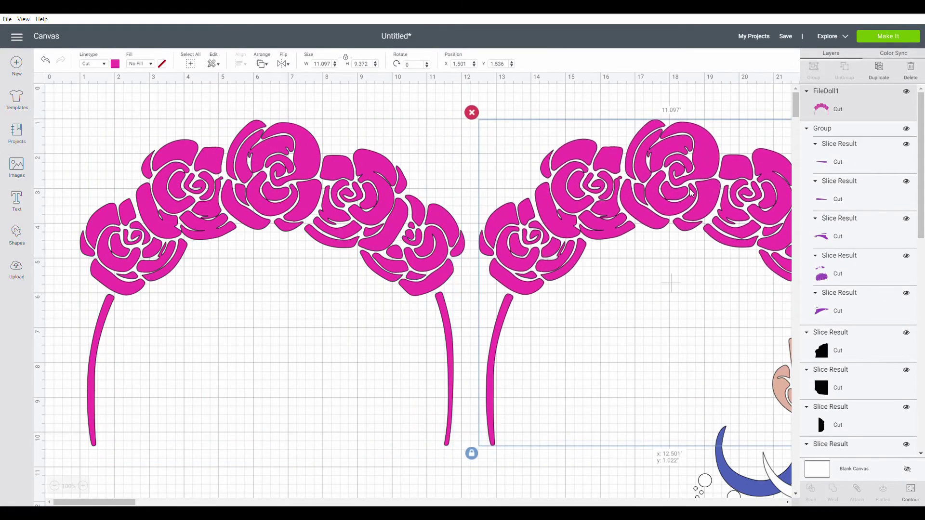
Open Contour for the original rose crown and hide the fourth rose's lower petals and the squarish petal above it
left_click(365, 197)
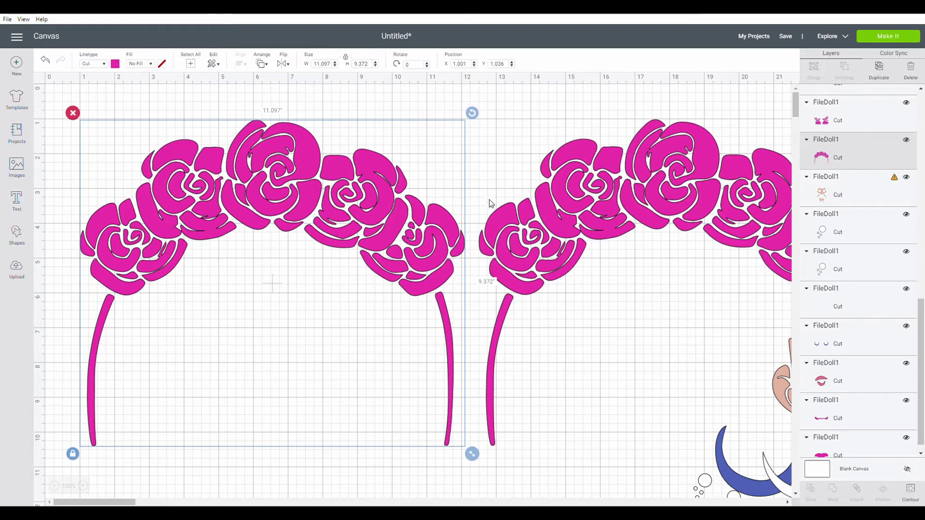
left_click(918, 493)
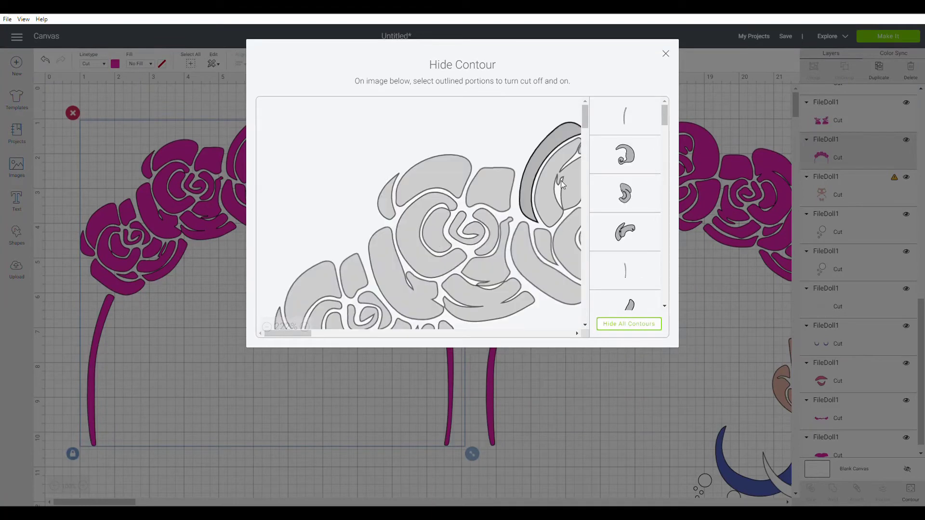
scroll(535, 176, "down", 2)
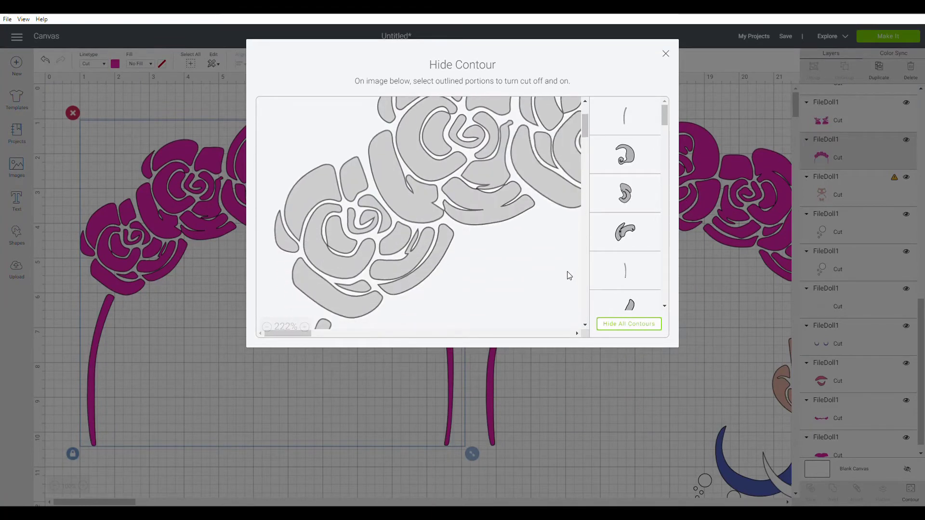
scroll(470, 287, "down", 1)
scroll(471, 264, "down", 4)
scroll(354, 200, "up", 3)
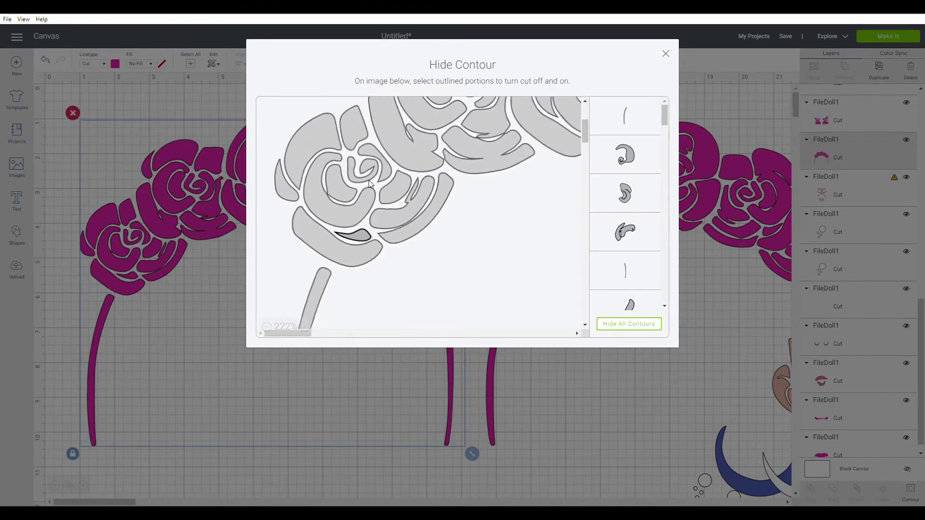
left_click(577, 334)
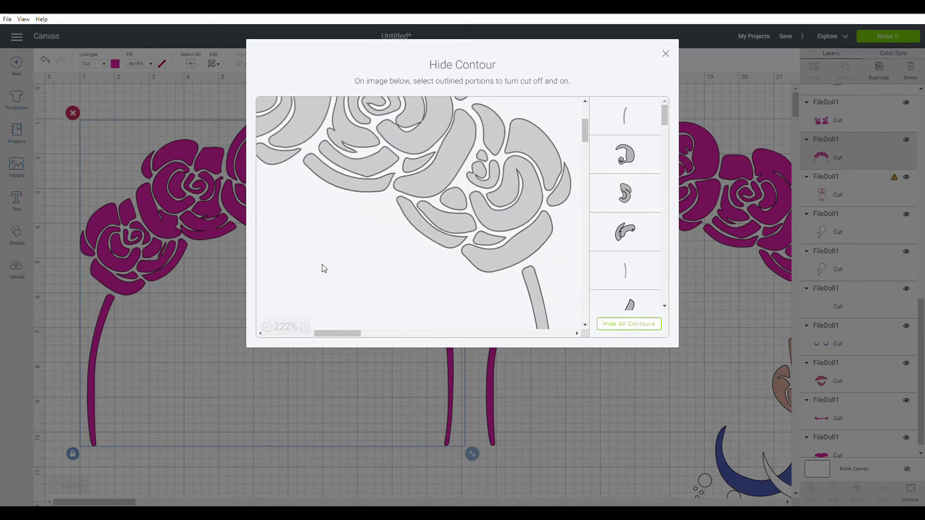
scroll(324, 268, "up", 3)
left_click(337, 276)
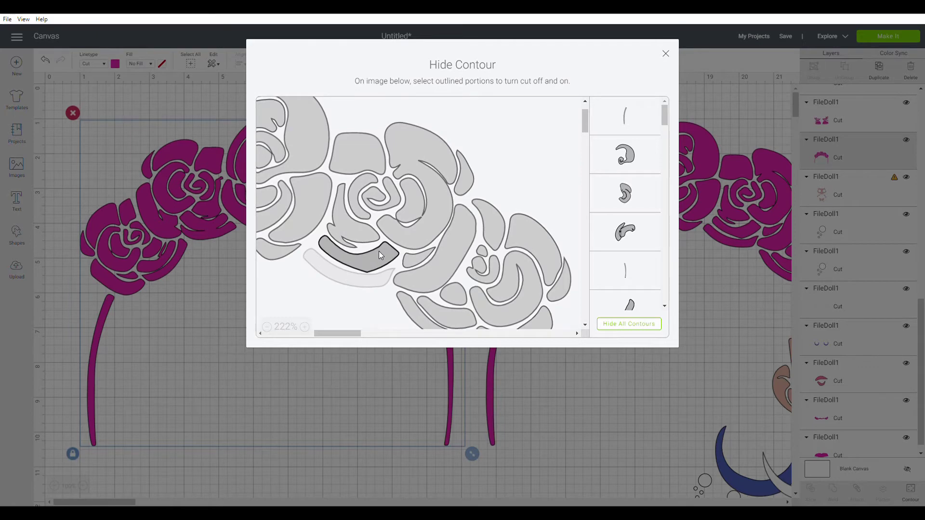
left_click(379, 251)
left_click(369, 231)
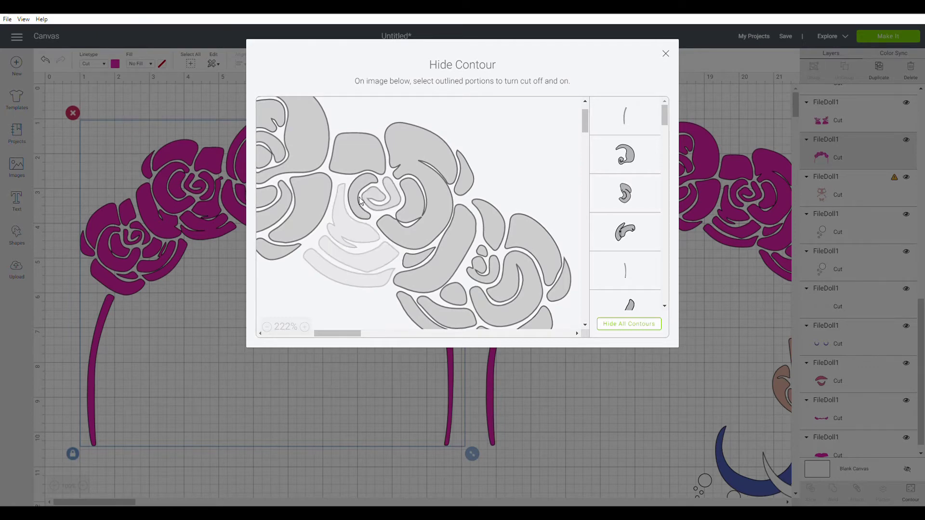
left_click(369, 154)
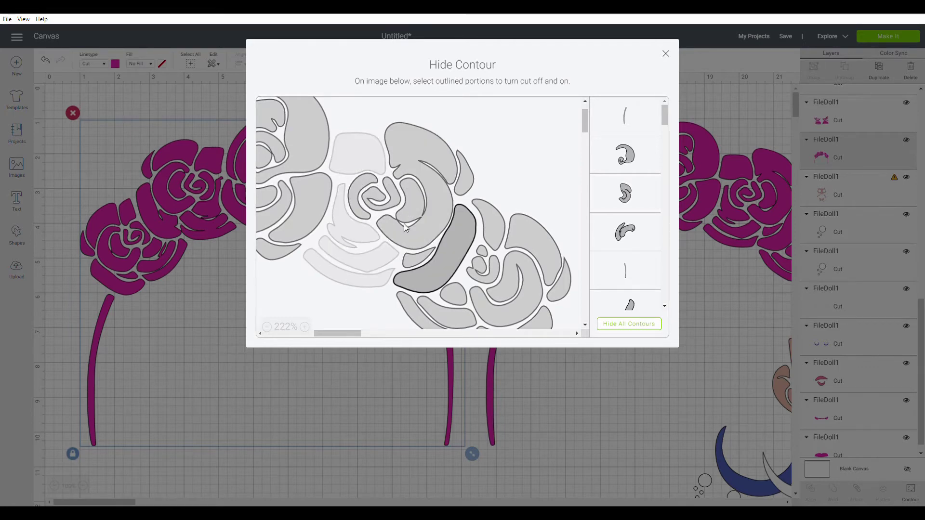
Hide the fourth rose's center swirl and its large outer petals, plus the fifth rose's upper-left petal
left_click(379, 195)
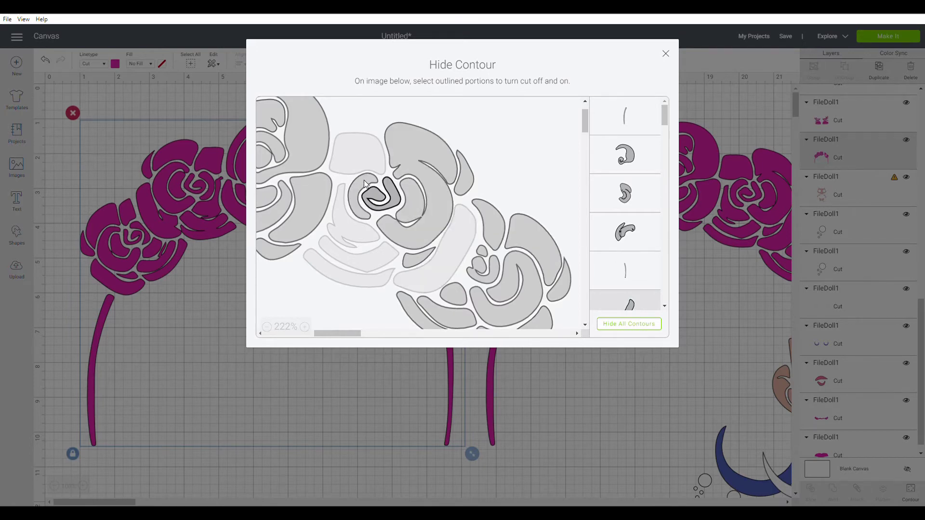
left_click(436, 225)
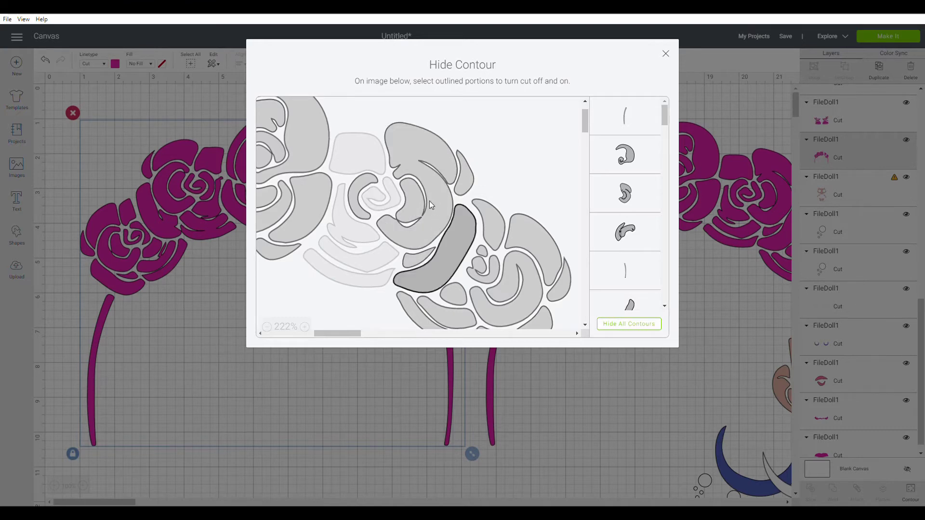
left_click(428, 154)
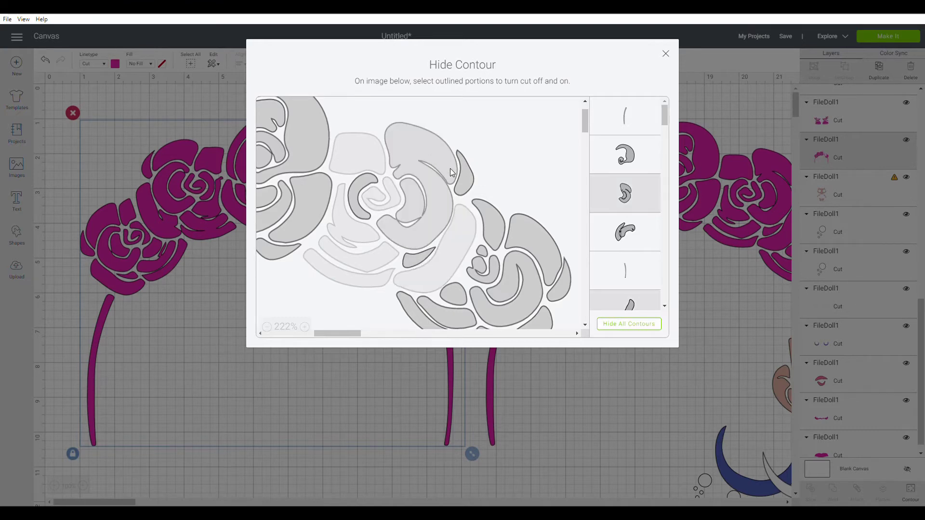
left_click(491, 225)
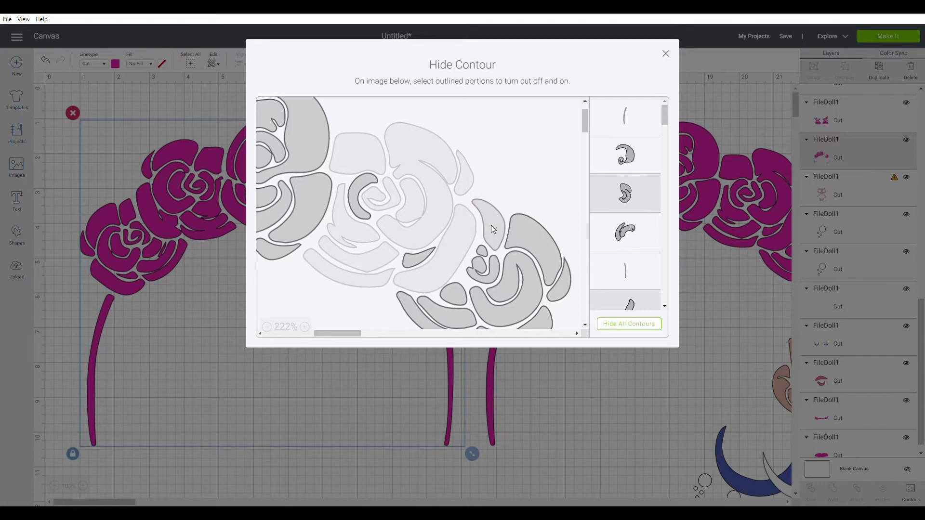
left_click(360, 213)
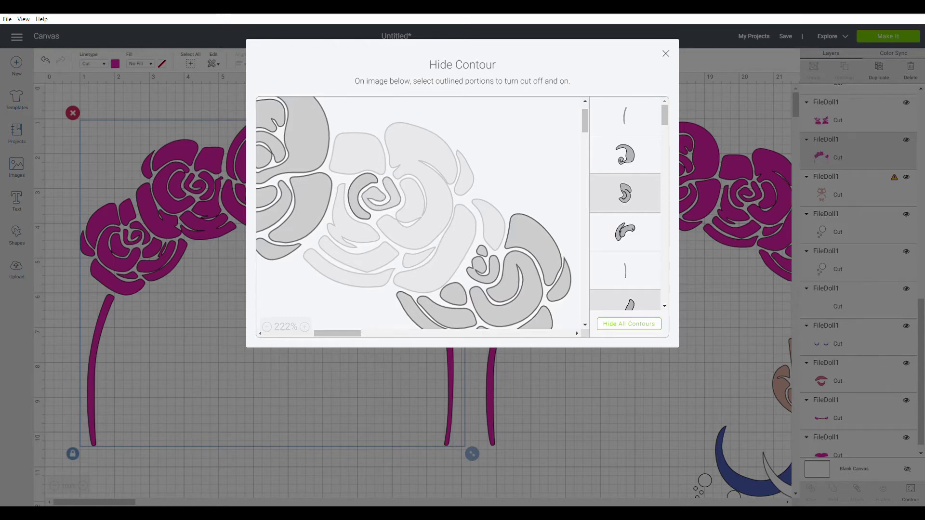
left_click(393, 197)
left_click(393, 199)
Hide the fifth rose's upper and outer right petals, its small center pieces and its large curved inner petal
left_click(535, 246)
left_click(493, 272)
left_click(482, 251)
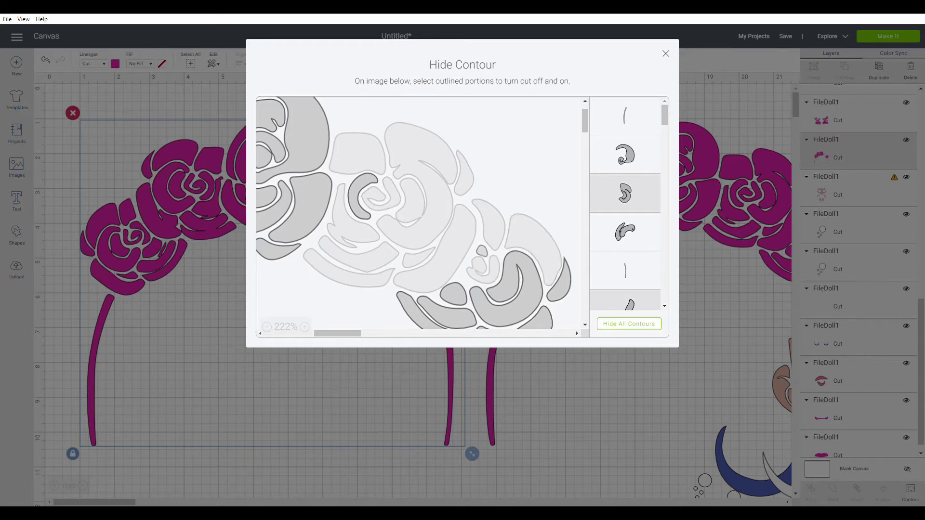
left_click(482, 252)
left_click(561, 285)
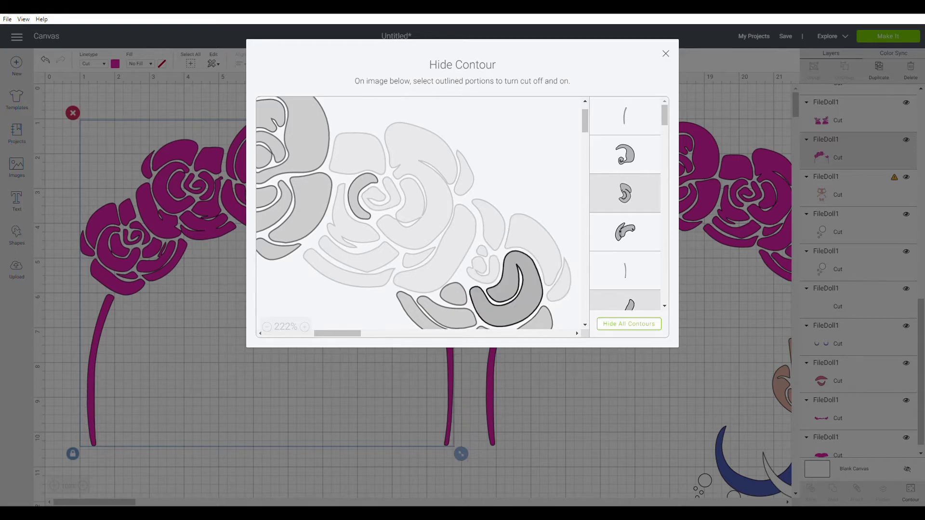
left_click(532, 291)
left_click(532, 292)
left_click(532, 291)
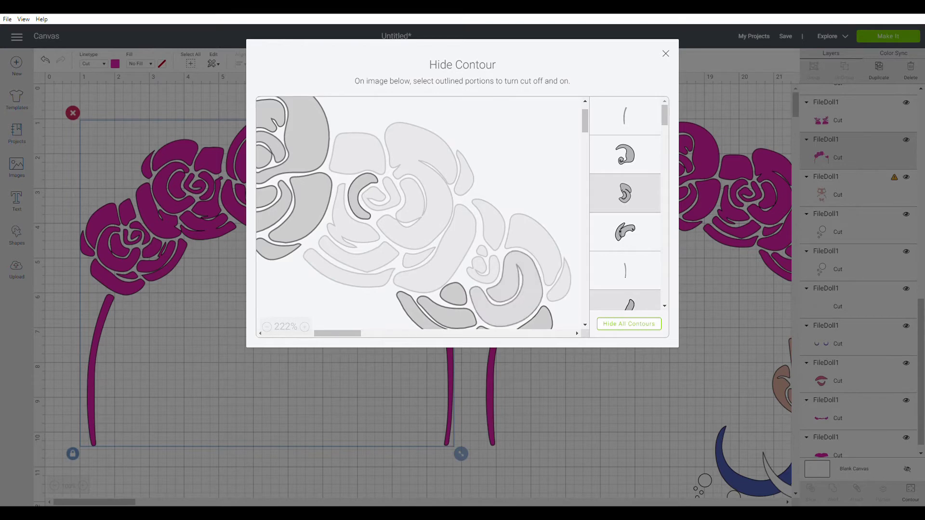
Hide the fifth rose's remaining lower petals and the headband strip beneath it
scroll(504, 245, "down", 3)
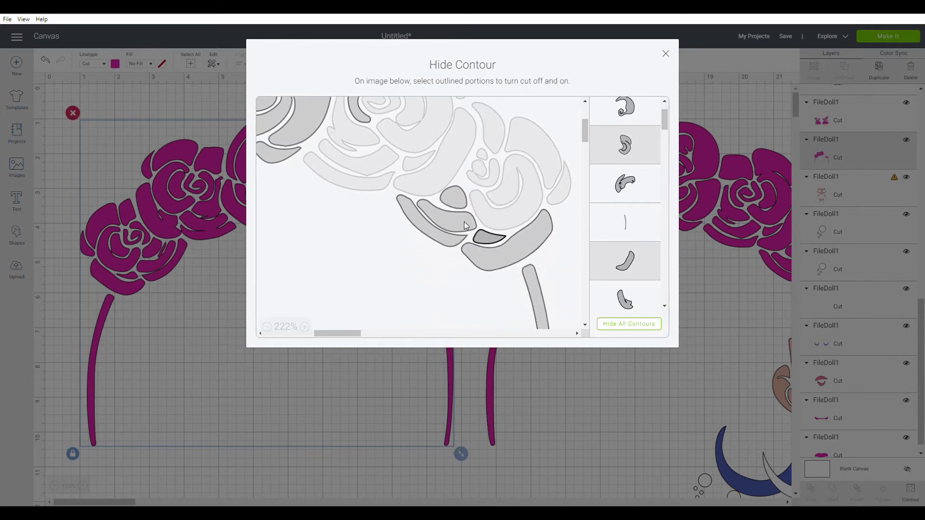
left_click(447, 236)
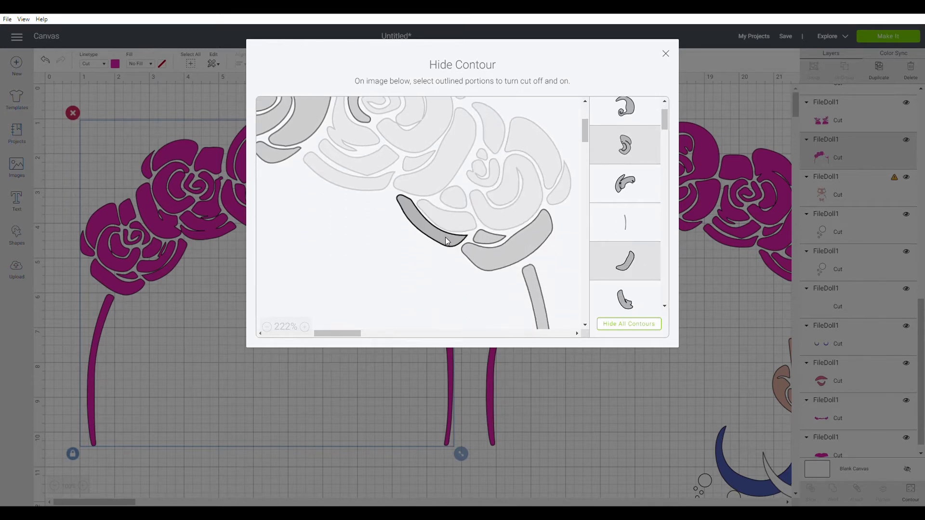
left_click(494, 261)
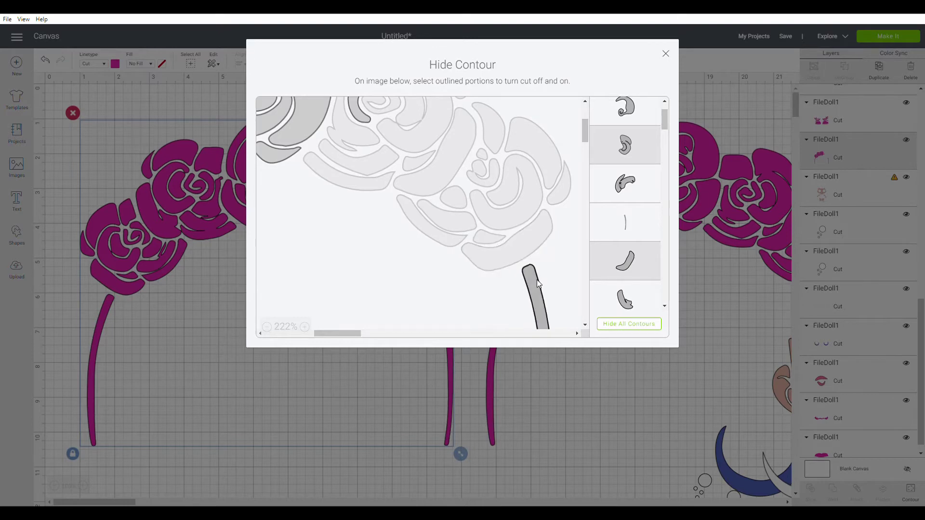
left_click(535, 285)
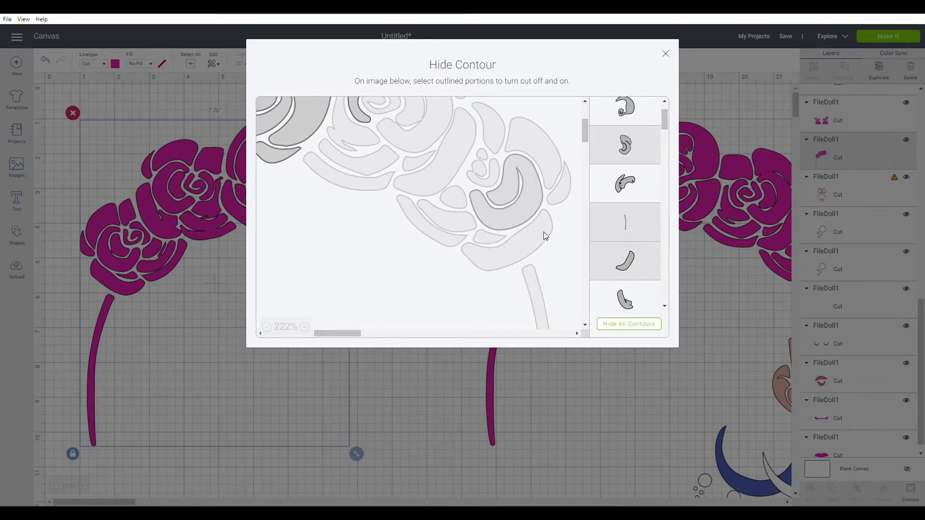
scroll(543, 231, "down", 2)
scroll(541, 235, "down", 2)
scroll(536, 237, "up", 4)
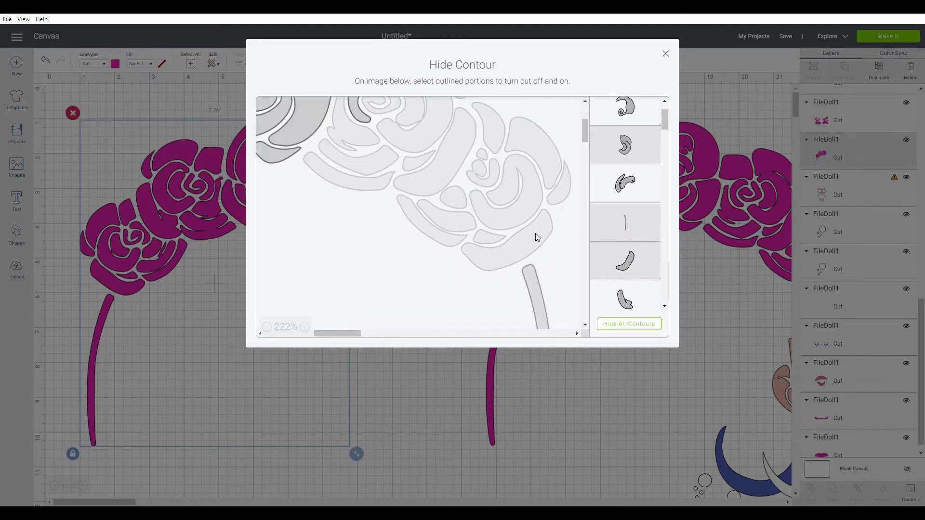
Hide the fourth rose's curved inner petal and the fifth rose's outer right petal, and close Contour
scroll(533, 272, "up", 2)
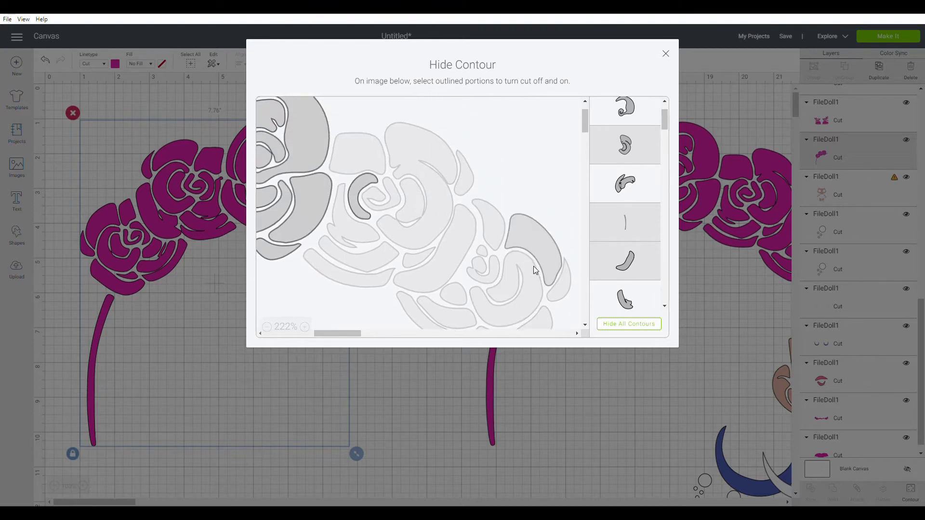
left_click(357, 204)
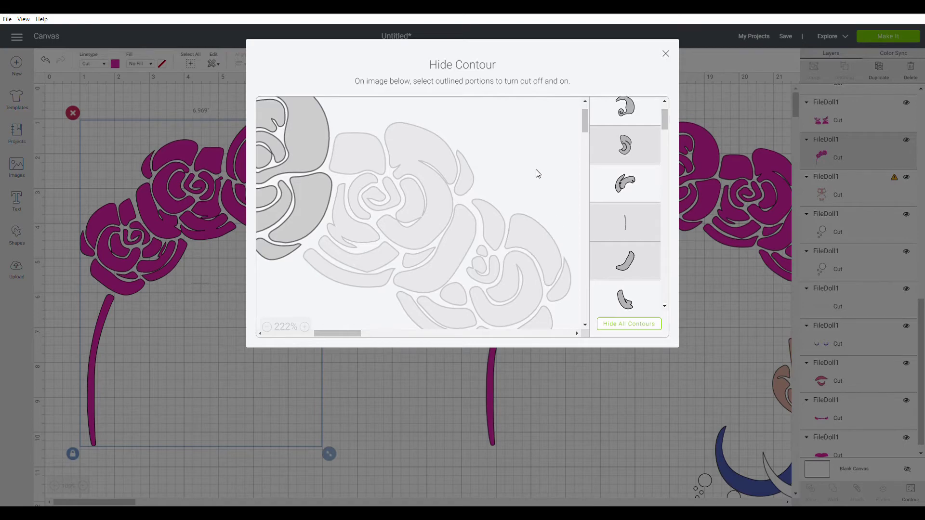
scroll(522, 172, "down", 2)
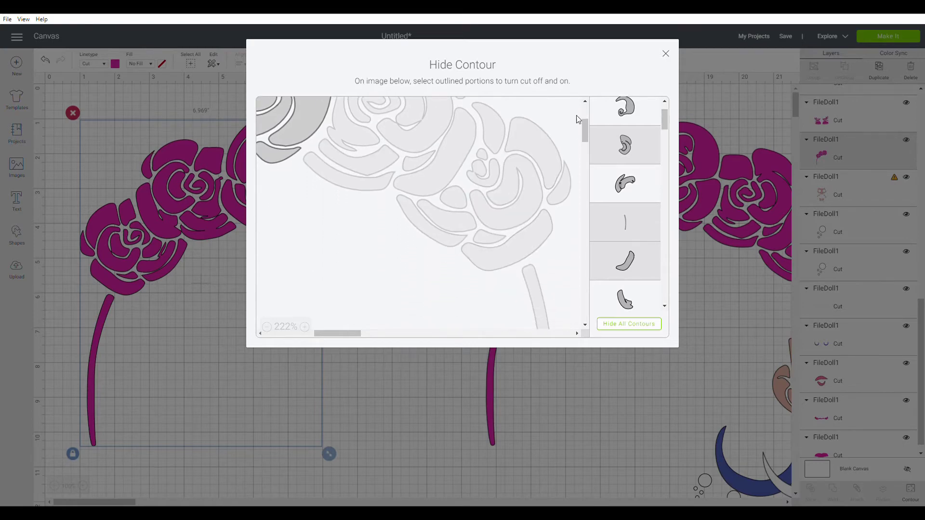
left_click(666, 55)
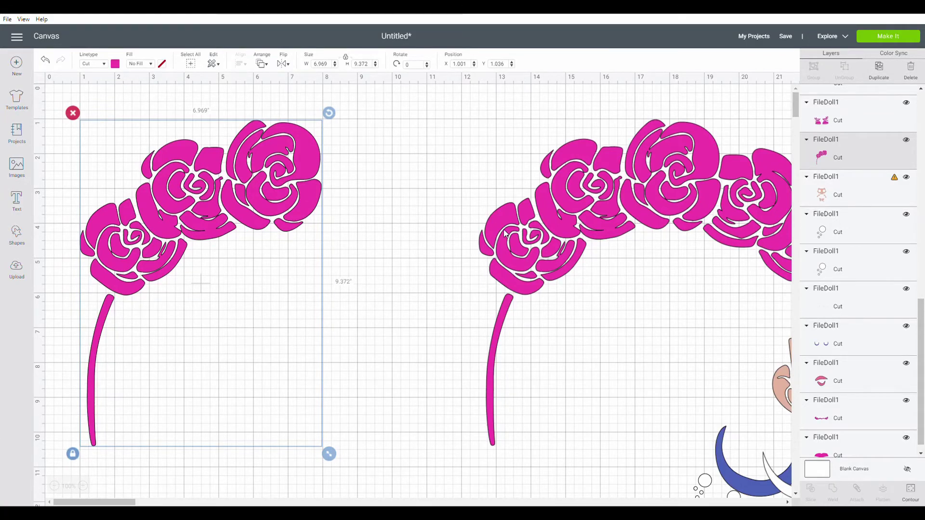
Open Contour for the duplicate rose crown and hide the left headband strip and the first rose's lower-left and inner petals
left_click(587, 207)
left_click_drag(528, 210, 482, 185)
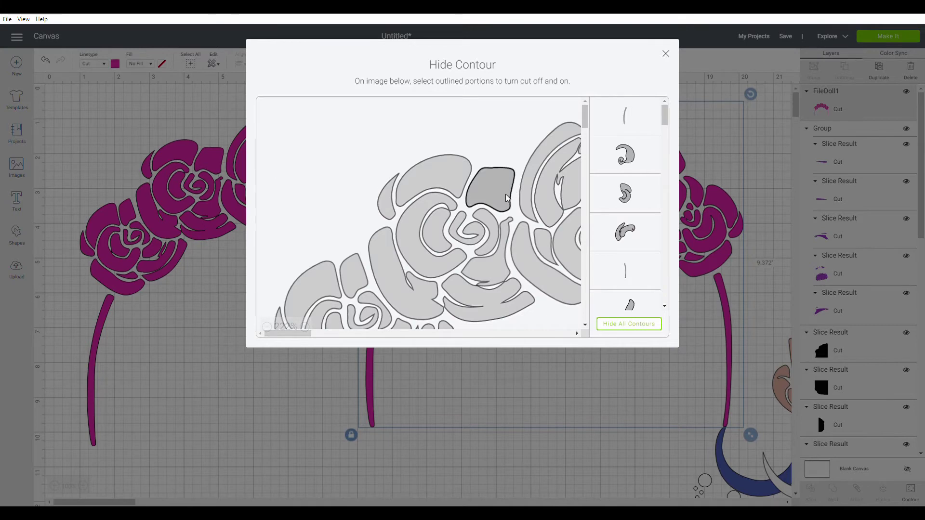
scroll(336, 240, "down", 5)
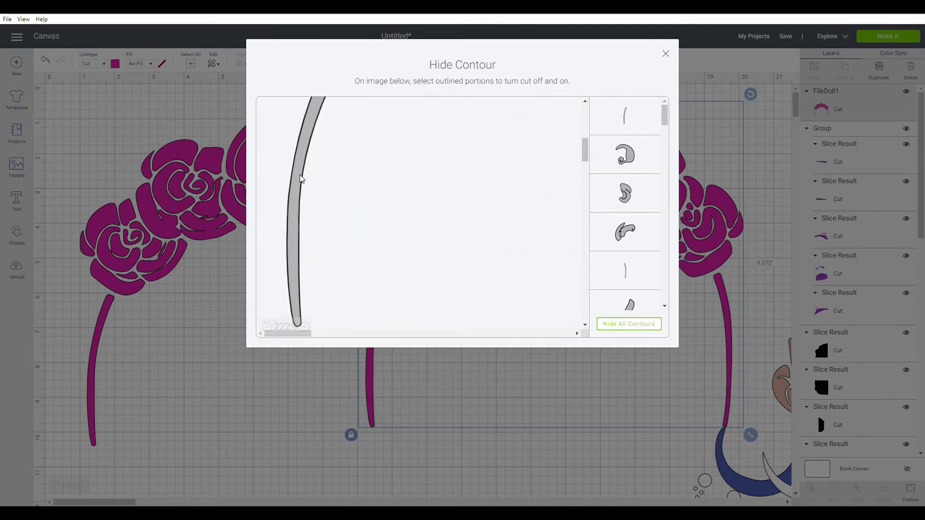
scroll(307, 180, "up", 3)
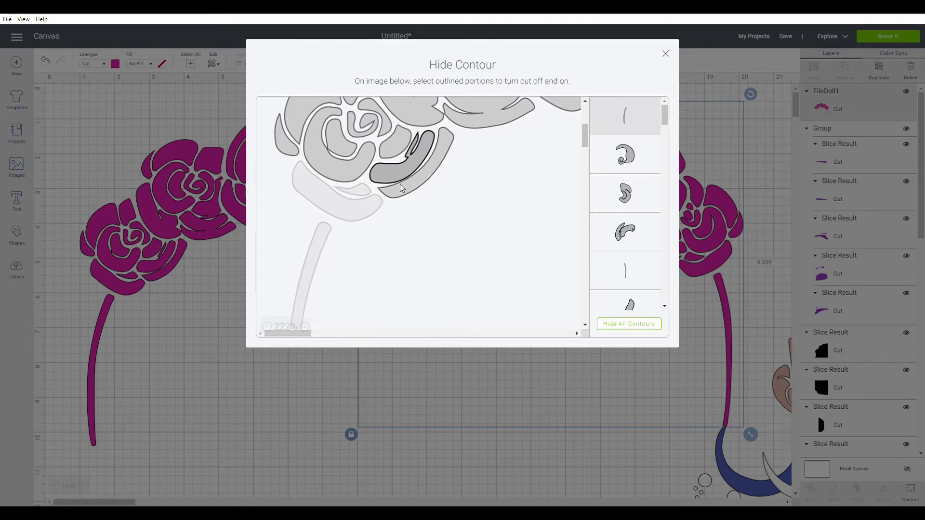
left_click(330, 164)
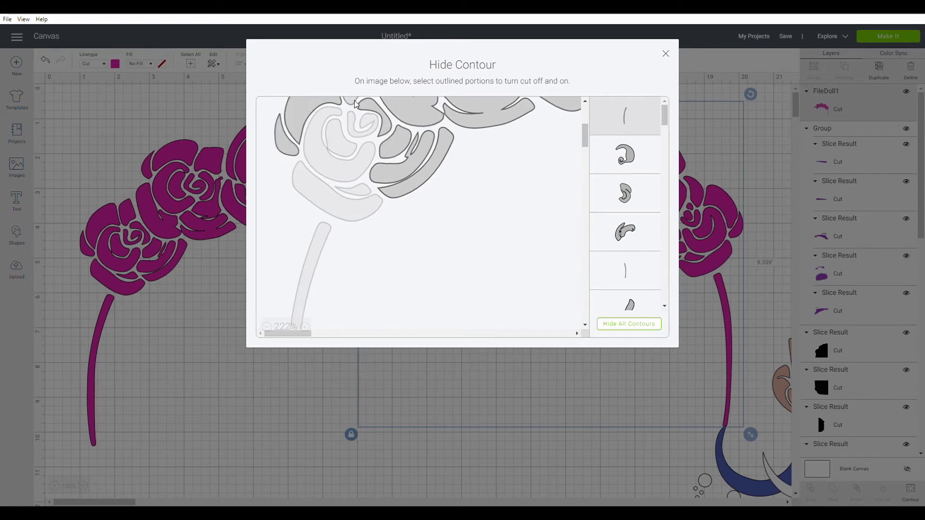
left_click(400, 152)
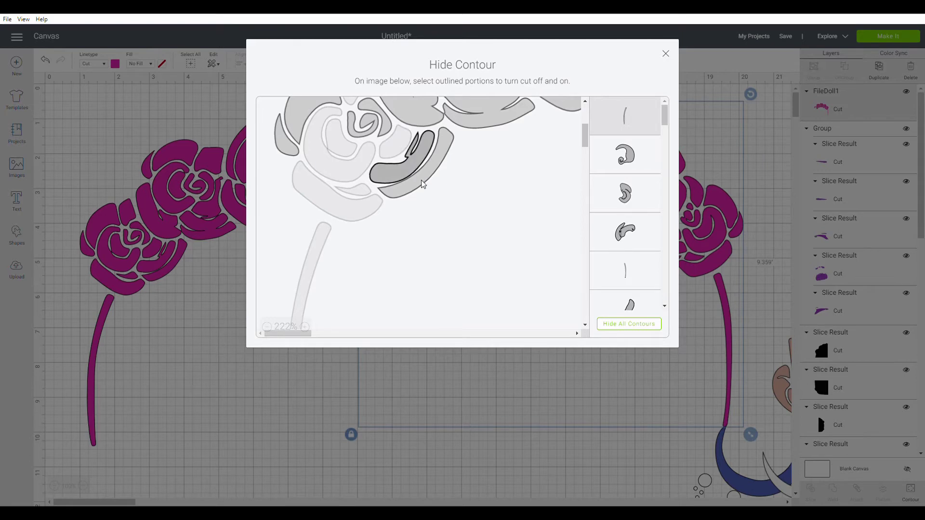
Hide the first rose's lower-right petals and the large left petals of the second rose
scroll(482, 251, "up", 2)
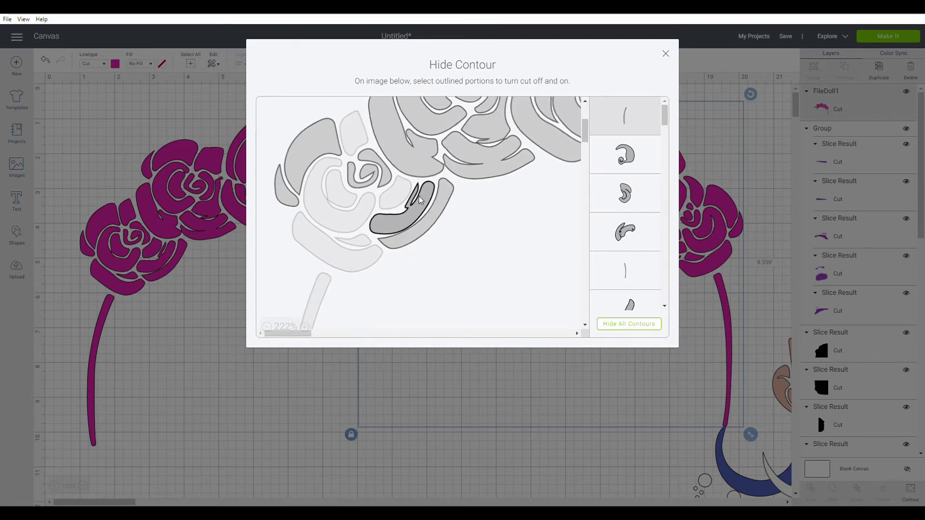
left_click(428, 280)
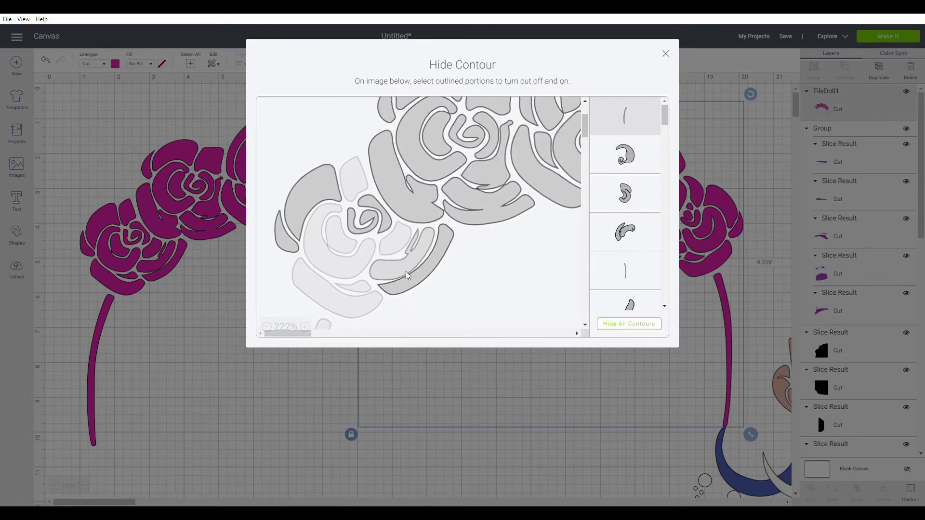
left_click(406, 275)
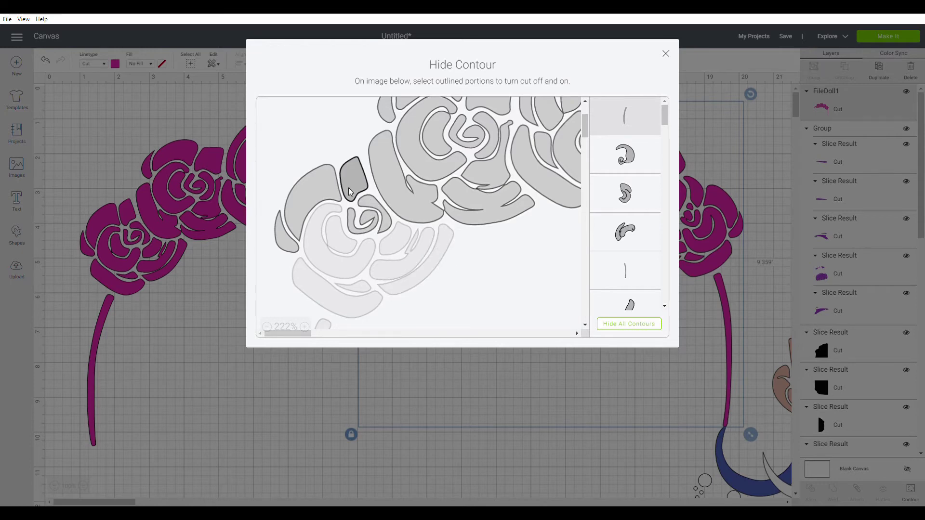
left_click(403, 195)
left_click(420, 149)
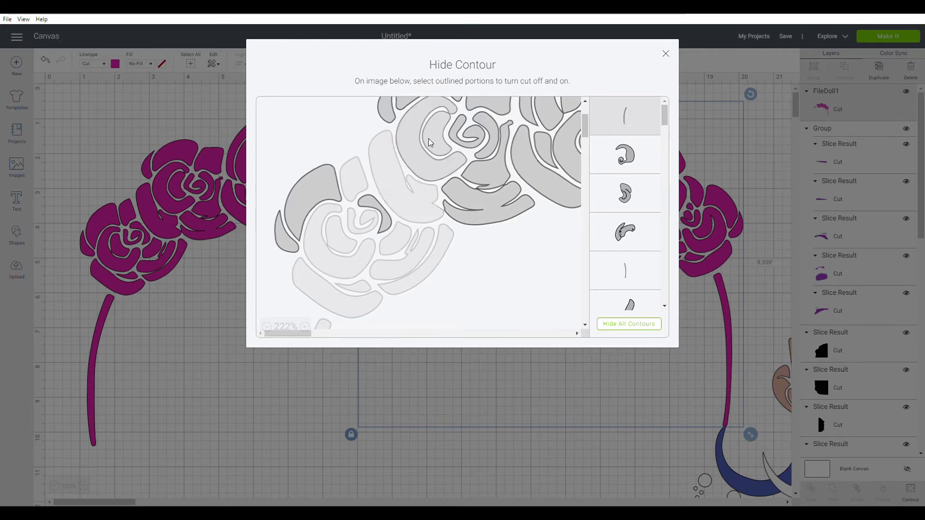
Hide the second rose's lower petals, plus the first rose's outer left petals, squarish petal and curved center piece
left_click(431, 142)
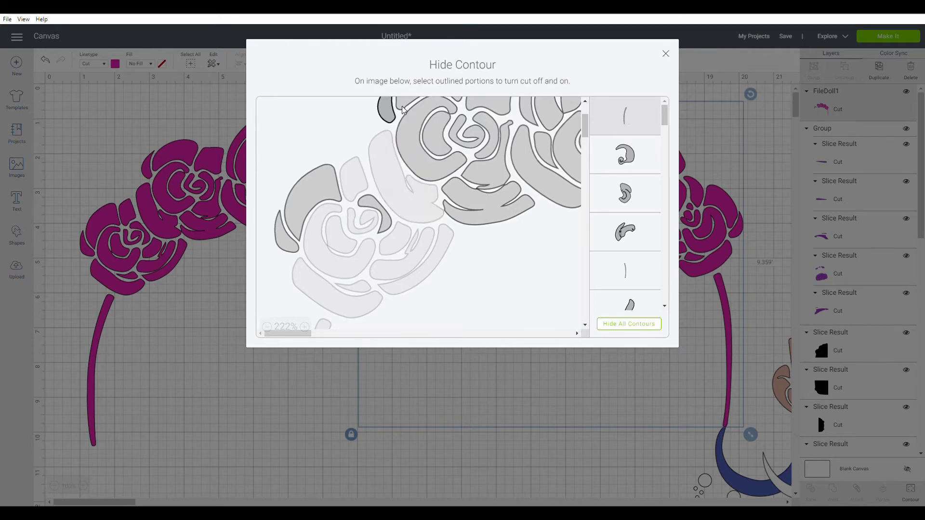
left_click(459, 143)
left_click(477, 208)
left_click(304, 207)
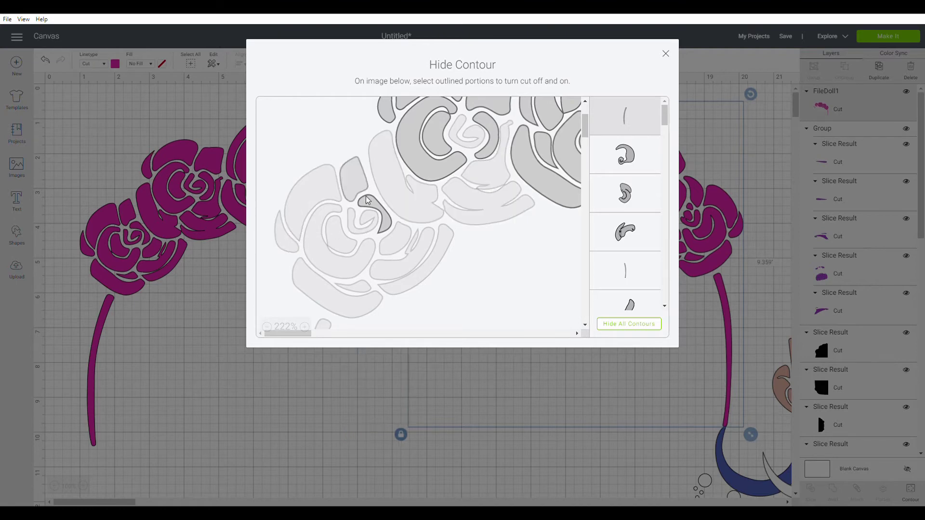
left_click(388, 229)
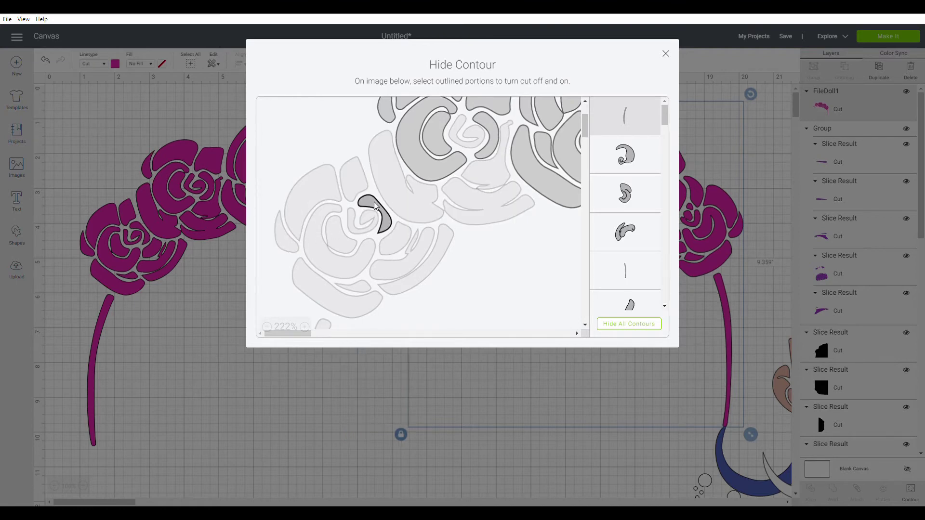
Hide the second rose's upper outer petals, squarish petal, large inner petals and center pieces
scroll(476, 234, "up", 2)
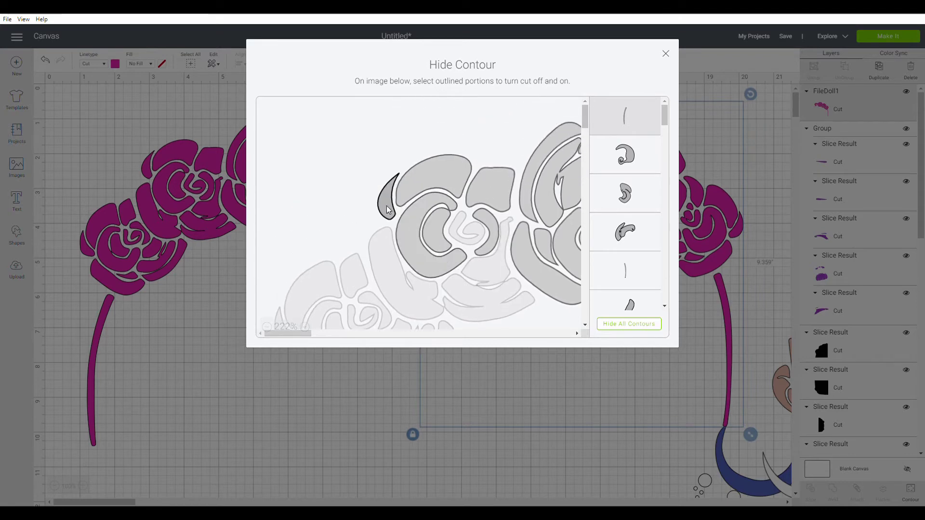
left_click(422, 190)
left_click(435, 235)
left_click(494, 195)
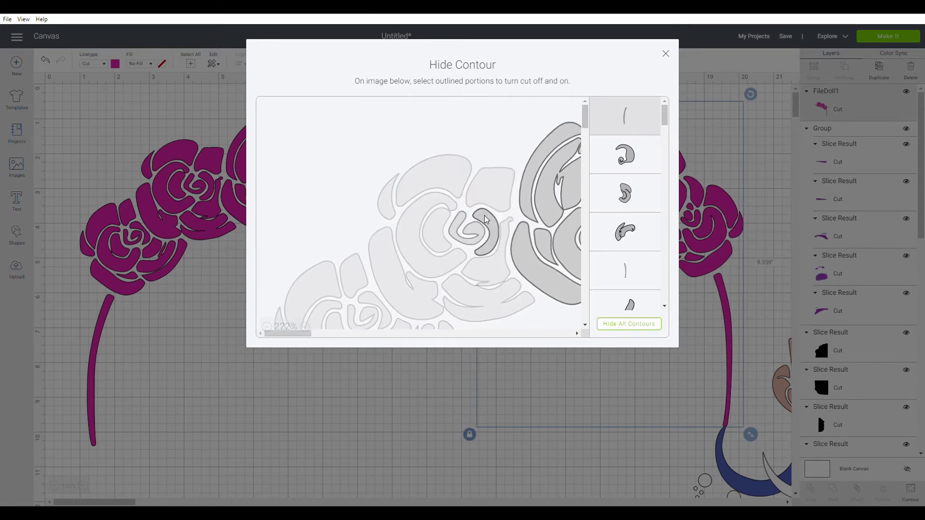
left_click(489, 218)
left_click(492, 222)
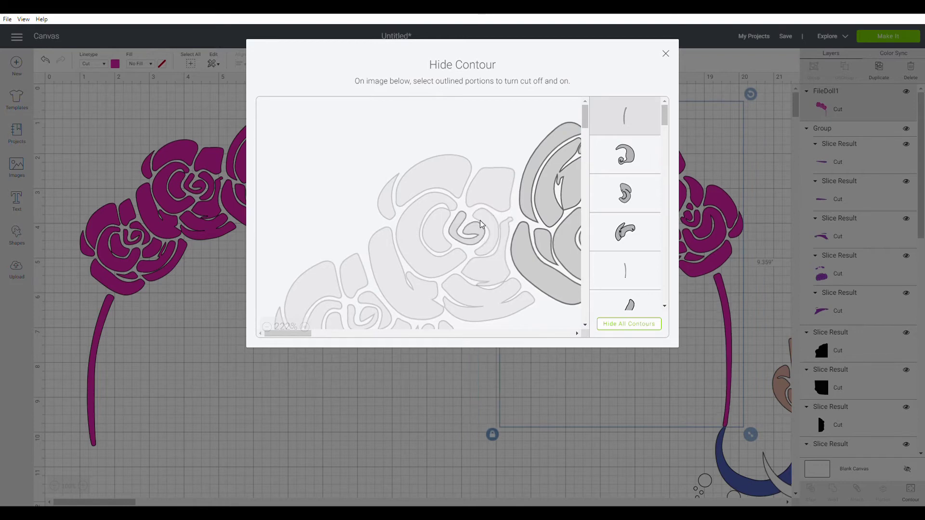
Hide the third rose's outer left petals, large upper petals and center swirl pieces
left_click(577, 333)
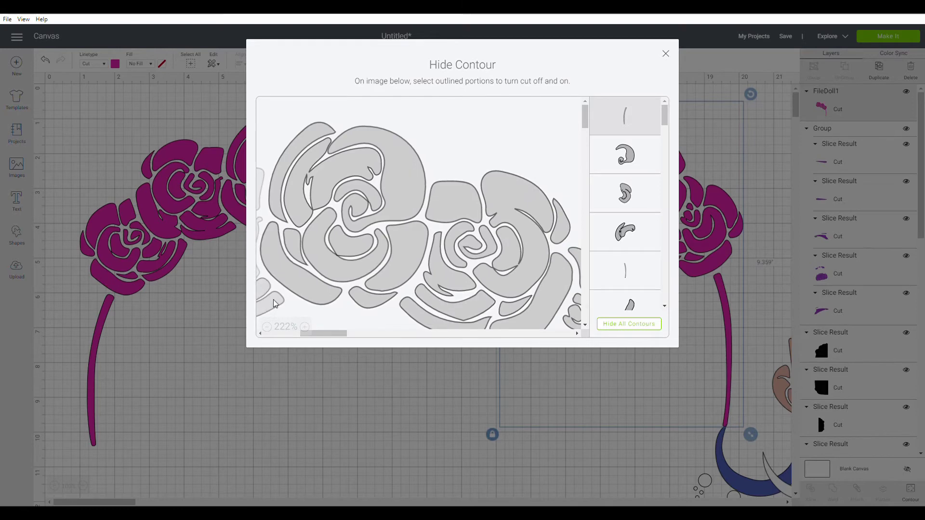
left_click(309, 280)
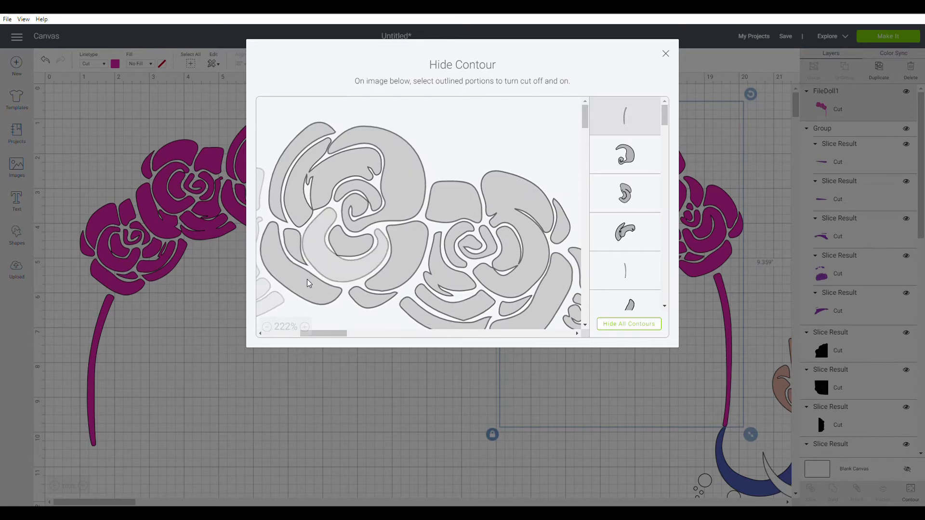
left_click(297, 250)
left_click(285, 206)
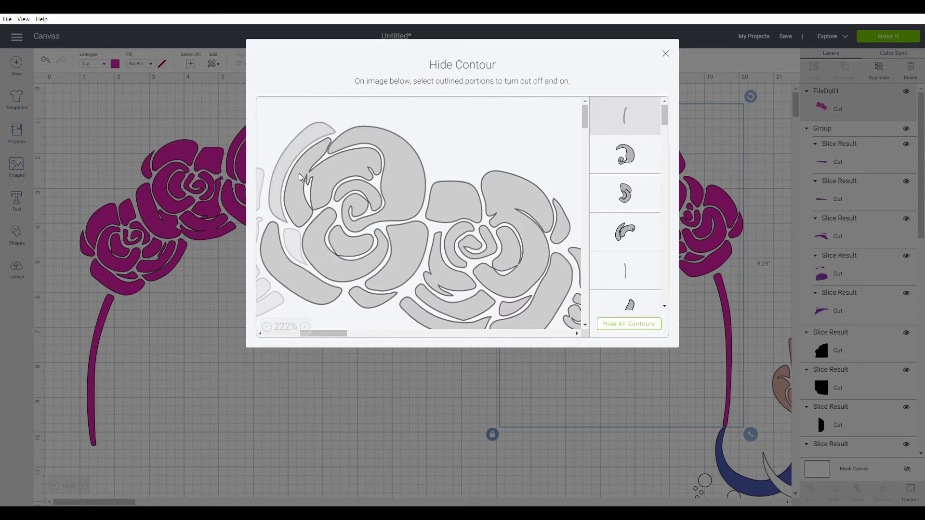
left_click(401, 174)
left_click(369, 166)
left_click(331, 259)
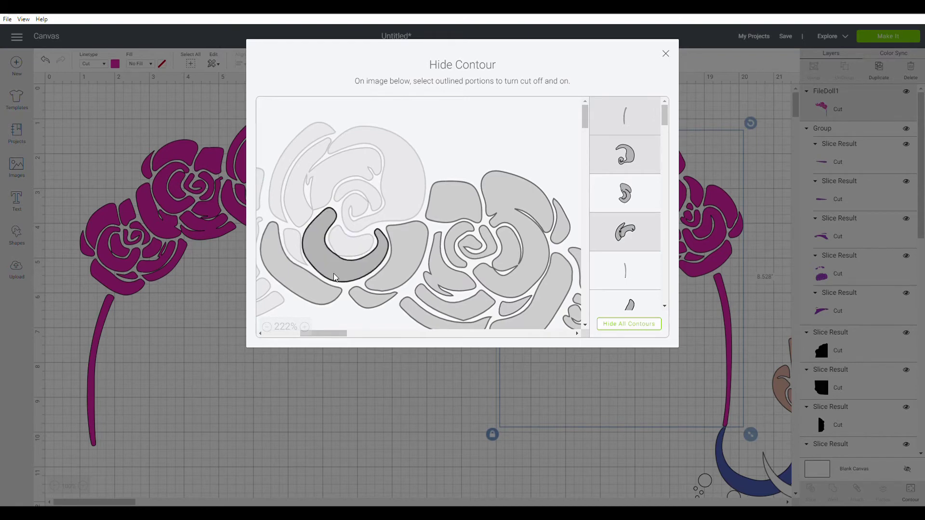
Hide the third rose's large curved inner petal and remaining lower petals, and close Contour
left_click(335, 278)
left_click(319, 294)
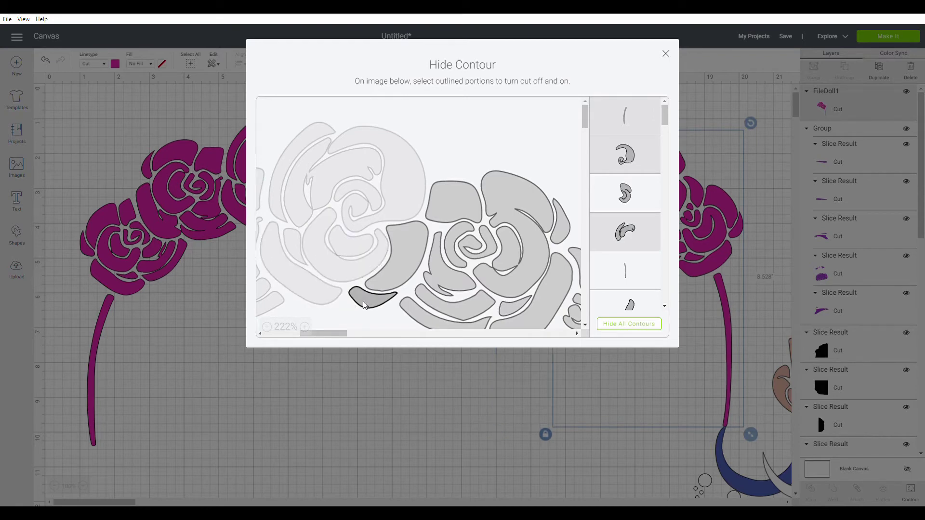
left_click(382, 283)
scroll(543, 165, "down", 2)
left_click(666, 54)
Move the remaining two-rose crown half beneath the three-rose half and rotate it to about 244.7° so the pieces nest
left_click_drag(654, 233, 406, 298)
left_click_drag(476, 198, 207, 390)
left_click_drag(246, 364, 204, 389)
left_click_drag(357, 197, 379, 208)
left_click_drag(215, 432, 203, 423)
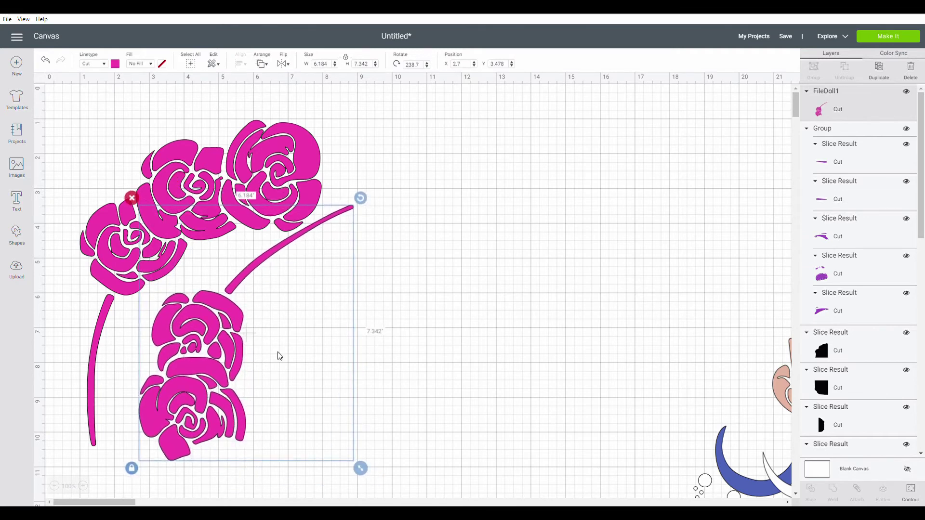
left_click_drag(360, 202, 372, 209)
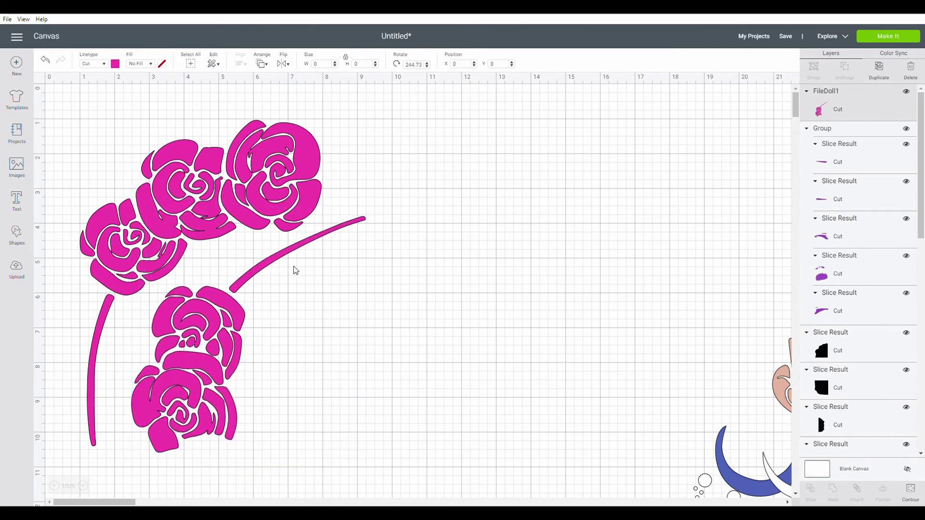
left_click_drag(131, 431, 134, 425)
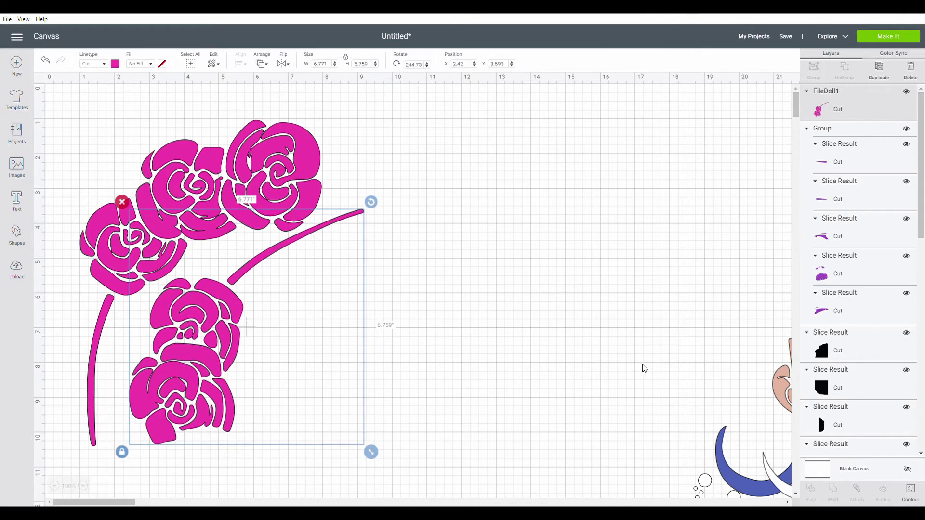
Move the pink strip with flowers at both ends beside the crown pieces and rotate it upright to about 268.3°
scroll(645, 368, "down", 4)
left_click_drag(766, 364, 795, 325)
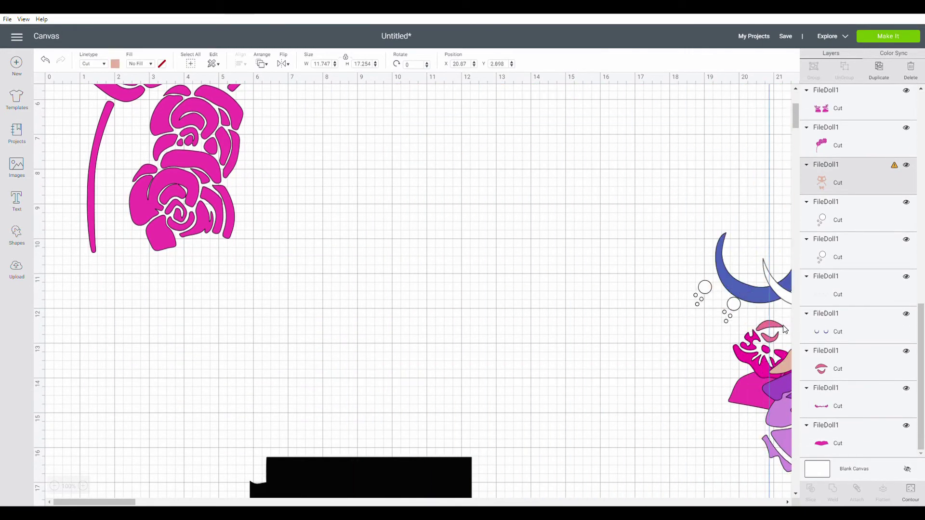
left_click_drag(750, 362, 337, 278)
left_click_drag(558, 236, 398, 145)
scroll(457, 292, "up", 3)
left_click_drag(443, 302, 389, 215)
scroll(351, 271, "up", 4)
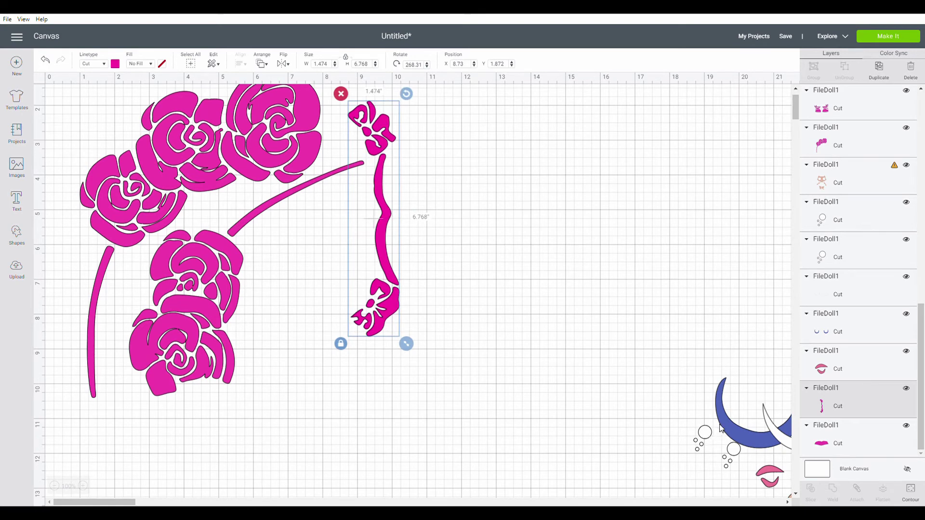
Rotate the solid pink bodice piece to about 272.1° and place it upright beside the two-rose crown half
scroll(720, 431, "down", 7)
left_click_drag(738, 405, 316, 311)
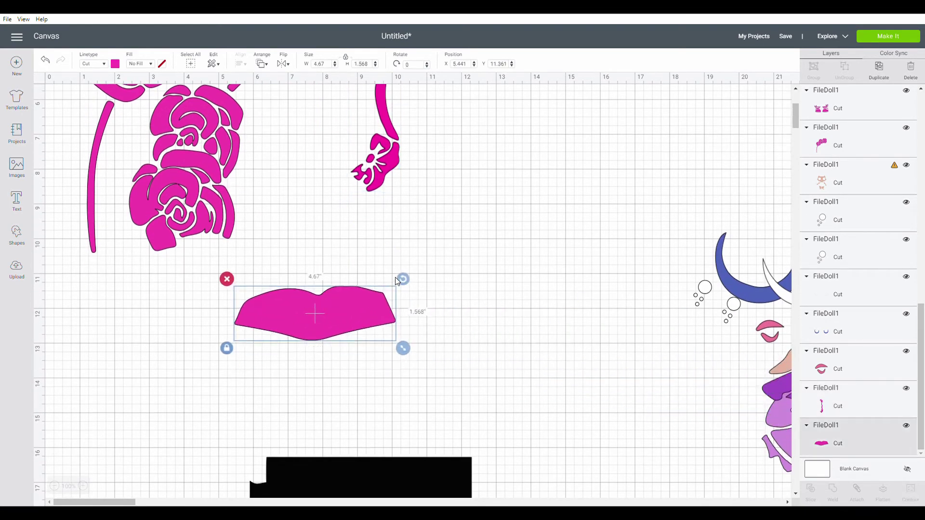
left_click_drag(404, 276, 278, 207)
left_click_drag(300, 289, 276, 241)
scroll(299, 215, "up", 3)
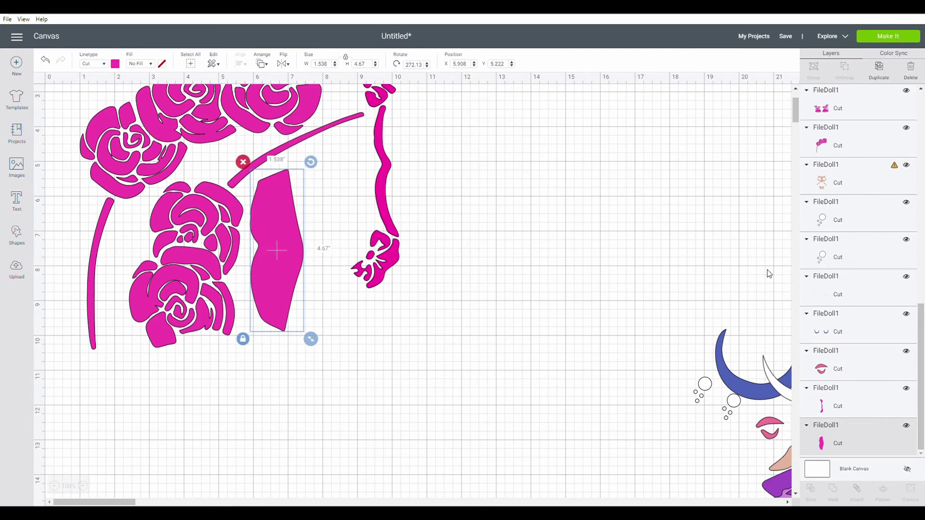
scroll(827, 198, "up", 1)
Move the pink shoes layer up from the doll and place it below the flower-ended strip
scroll(688, 245, "down", 10)
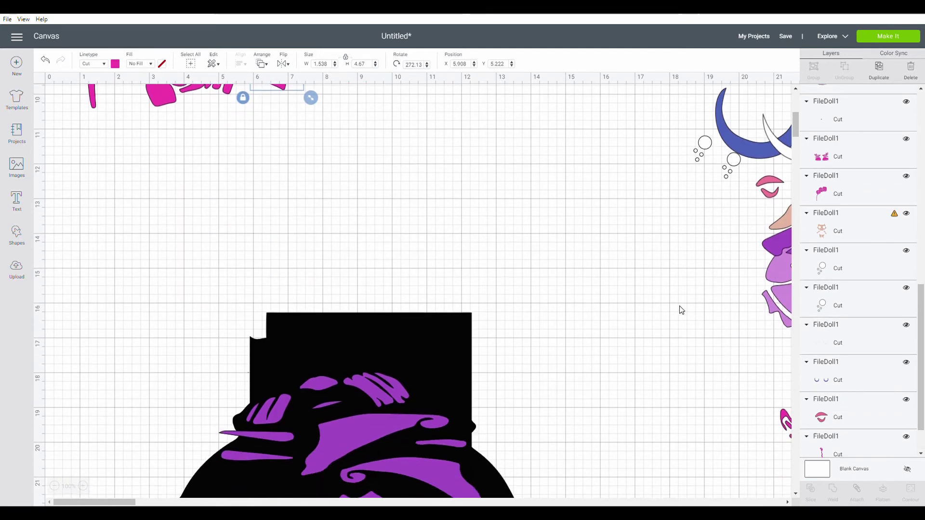
left_click_drag(786, 281, 337, 273)
scroll(420, 195, "up", 10)
left_click_drag(298, 327, 333, 342)
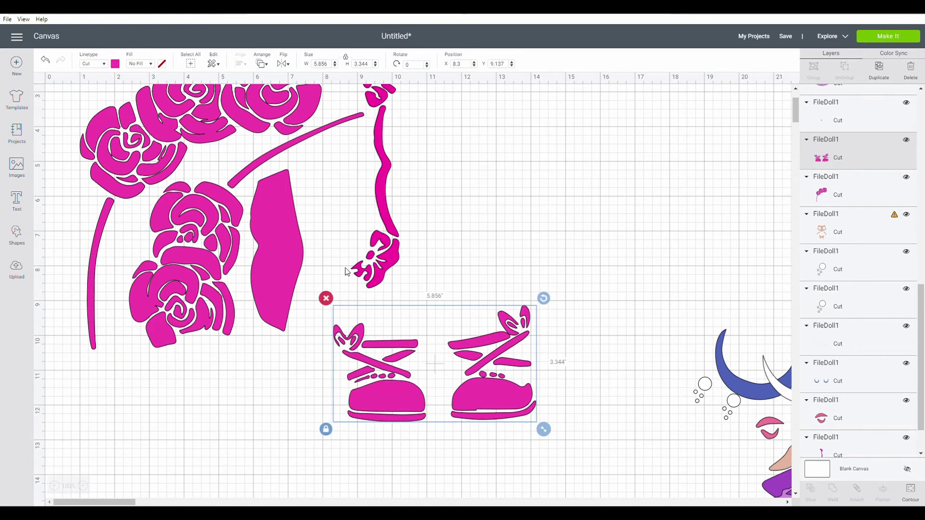
Rotate the flower-ended strip to about 5.7°, place it horizontally beneath the crown pieces, and select the shoes layer
mouse_move(386, 218)
left_mouse_down()
mouse_move(591, 241)
mouse_move(580, 279)
mouse_move(152, 415)
mouse_move(154, 331)
left_mouse_up()
left_click_drag(179, 239, 268, 336)
left_click_drag(226, 405, 267, 380)
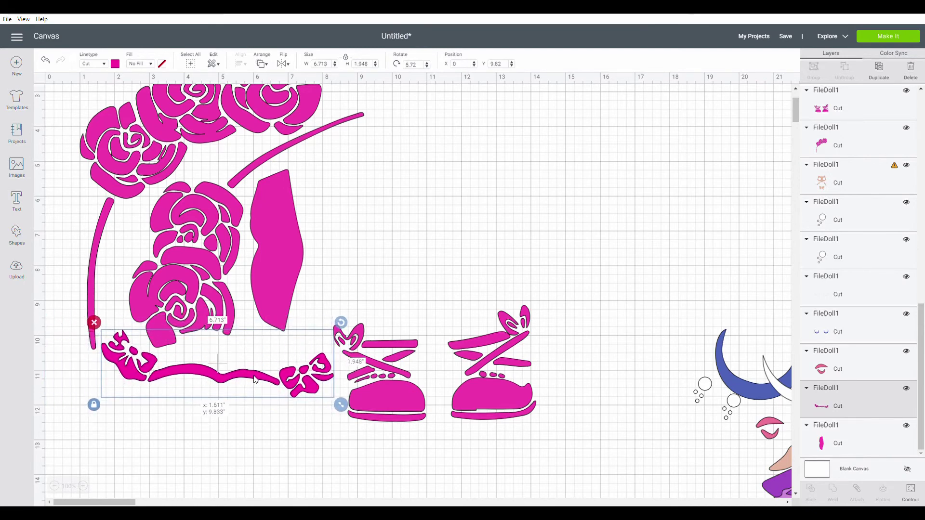
left_click(522, 316)
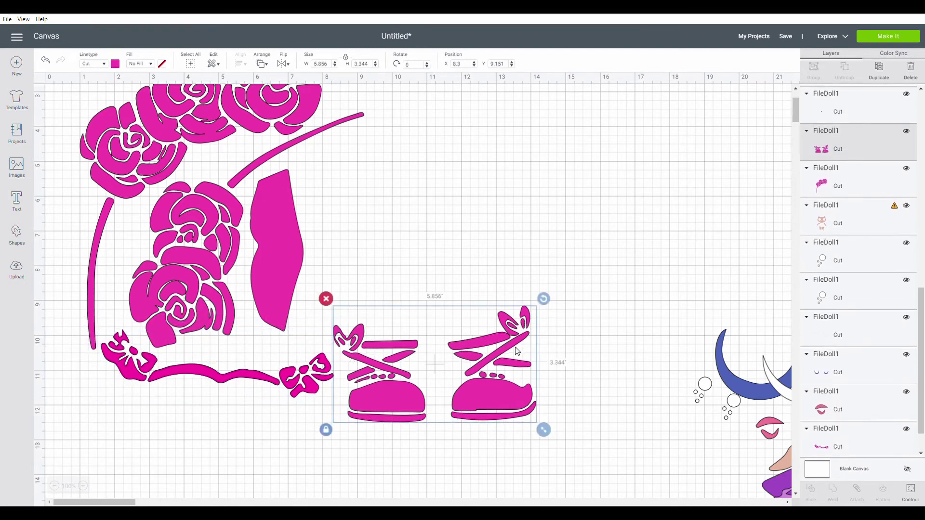
Rotate the shoes layer to about 270.8° and place it upright beside the solid pink bodice piece
left_click_drag(544, 300, 357, 238)
left_click_drag(412, 398, 331, 278)
scroll(849, 208, "down", 2)
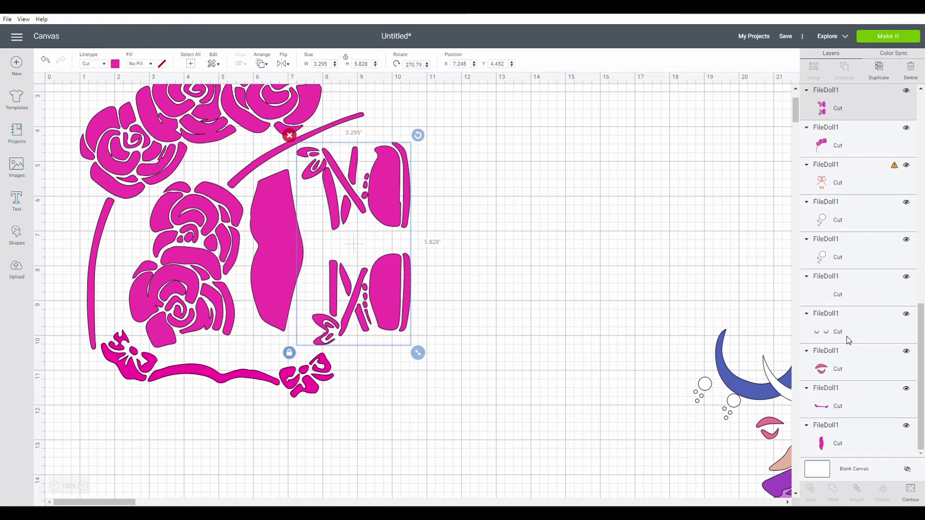
Group all the arranged pink pieces and move the group down onto the stack of black pieces
scroll(849, 340, "up", 4)
scroll(540, 264, "up", 3)
scroll(79, 149, "down", 1)
scroll(78, 152, "up", 2)
left_click(81, 159)
left_click_drag(108, 179, 475, 499)
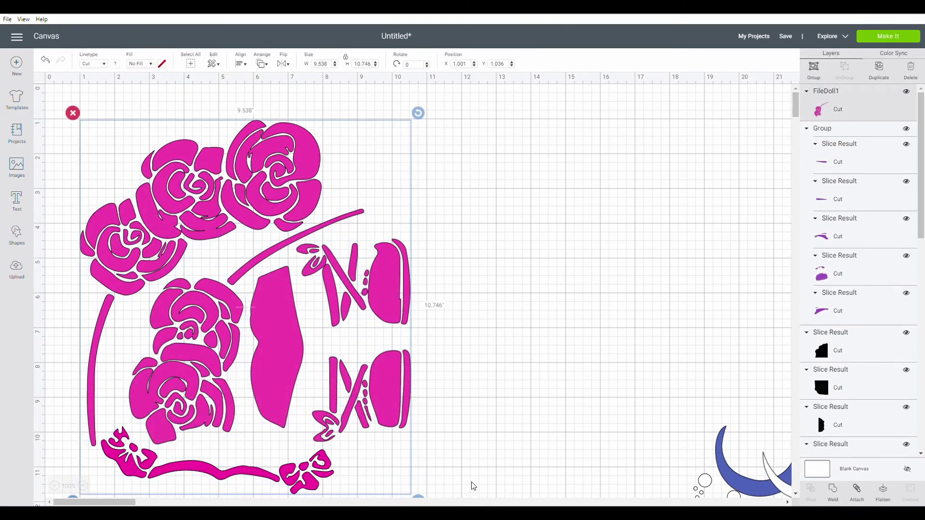
left_click(814, 68)
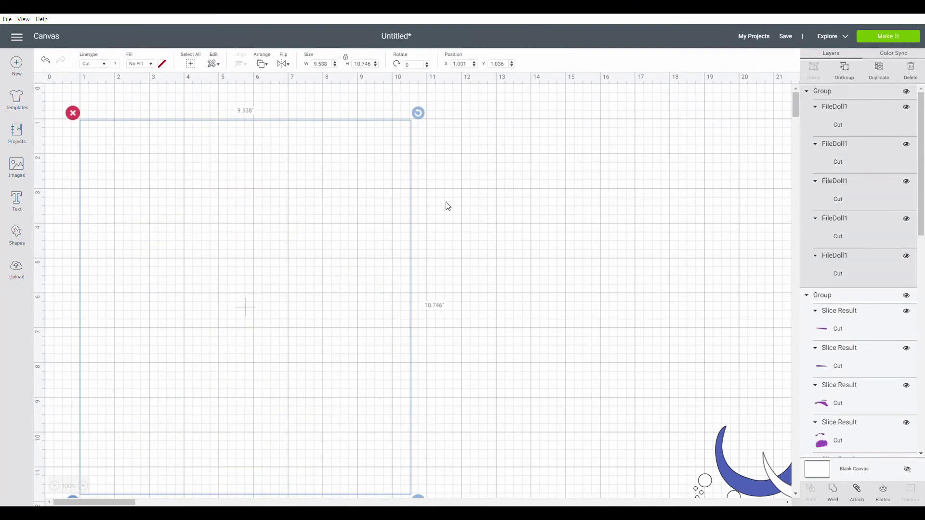
left_click_drag(236, 286, 384, 315)
scroll(640, 250, "up", 10)
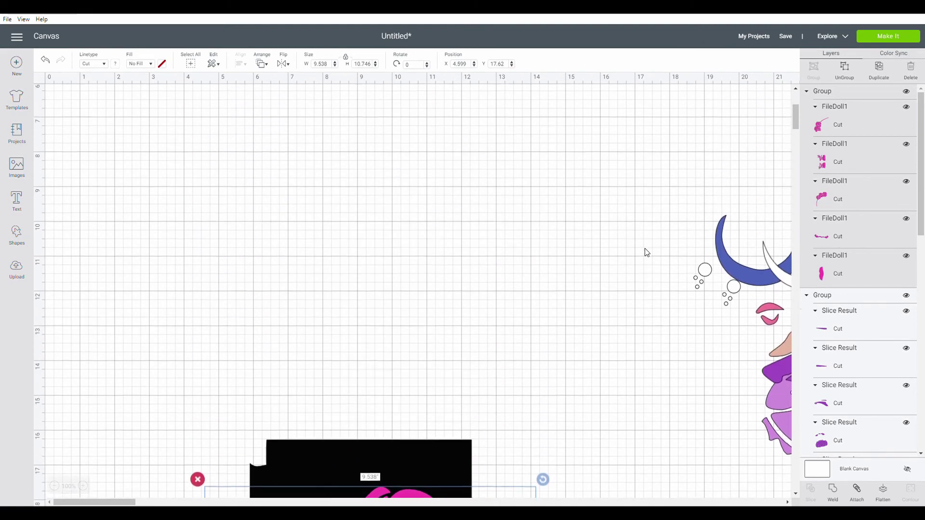
Move the blue crescents and the skin layer aside, and gather both circle sets with the white crescents on empty canvas
left_click_drag(755, 297, 214, 435)
left_click_drag(340, 398, 382, 425)
left_click_drag(729, 316, 202, 216)
left_click_drag(695, 292, 243, 228)
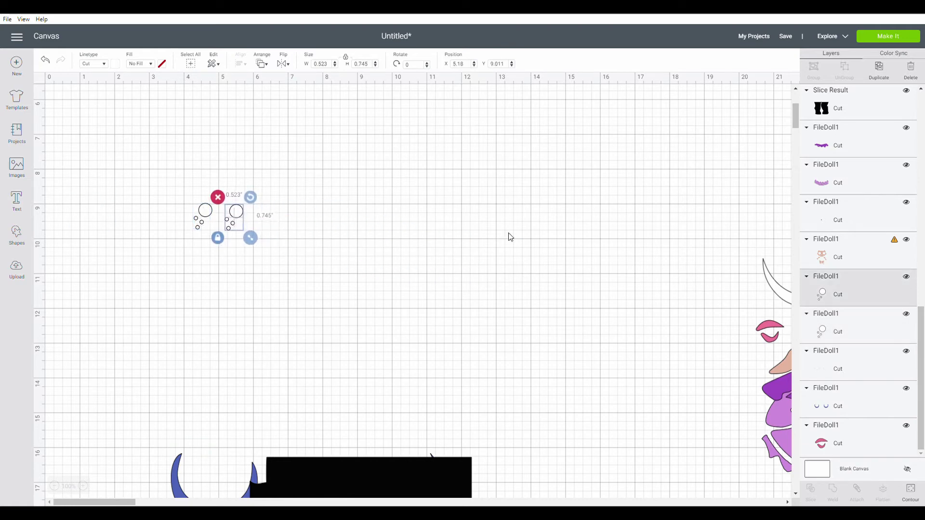
left_click_drag(770, 284, 612, 496)
left_click_drag(748, 280, 110, 228)
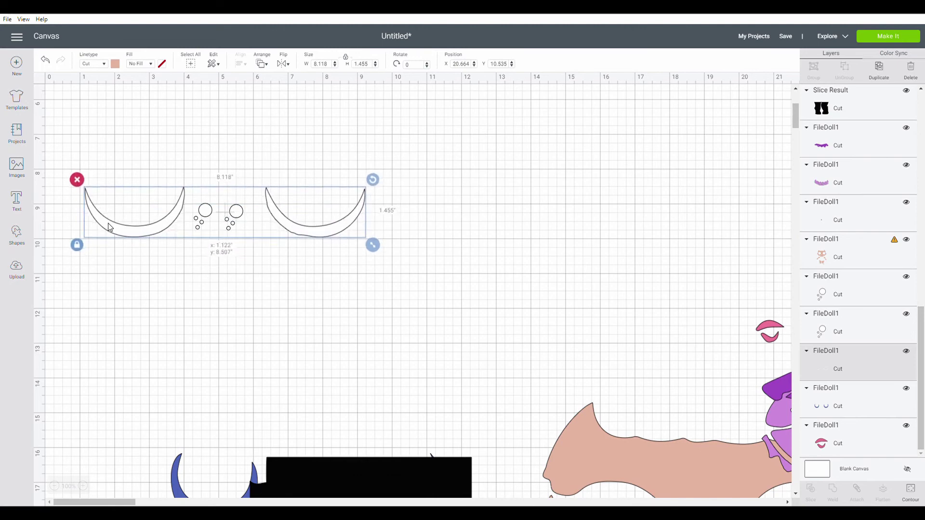
Group the white crescents with both circle sets and move the group down onto the stacked pink and black pieces
scroll(859, 262, "up", 3)
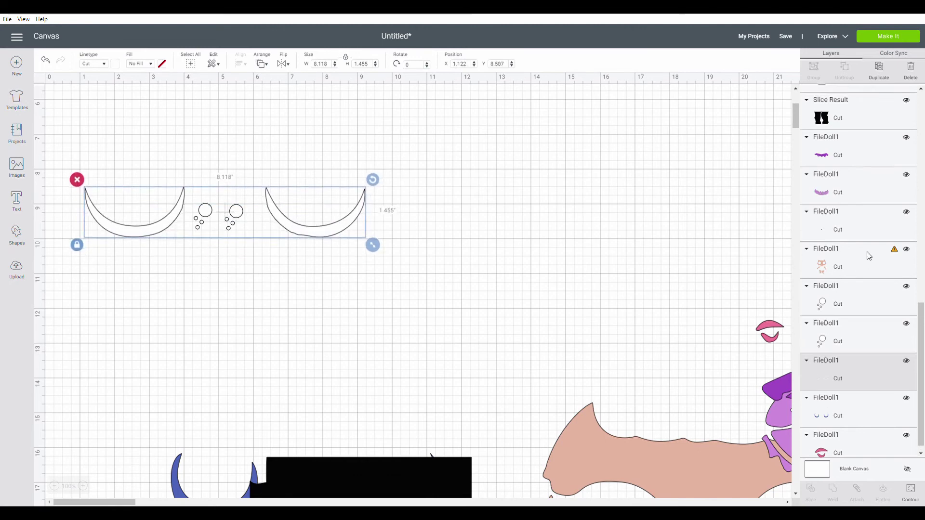
scroll(872, 213, "up", 3)
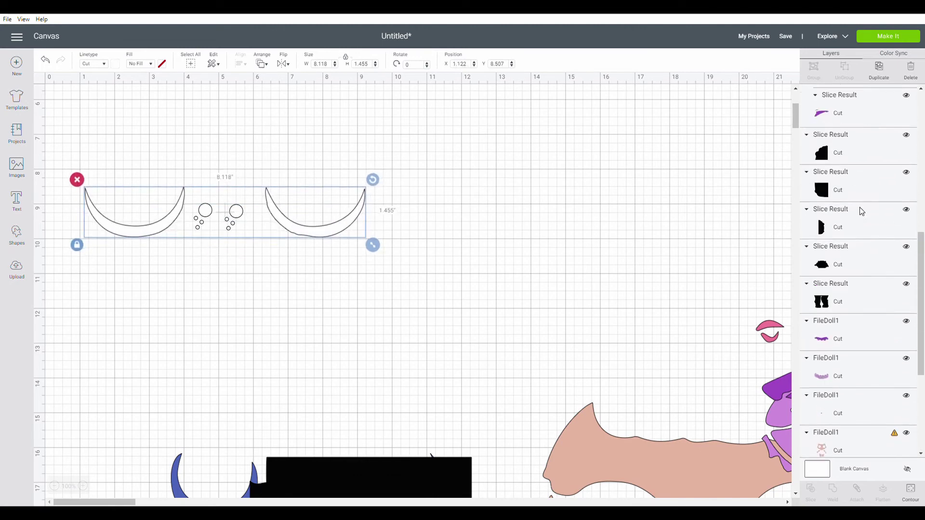
scroll(862, 212, "down", 5)
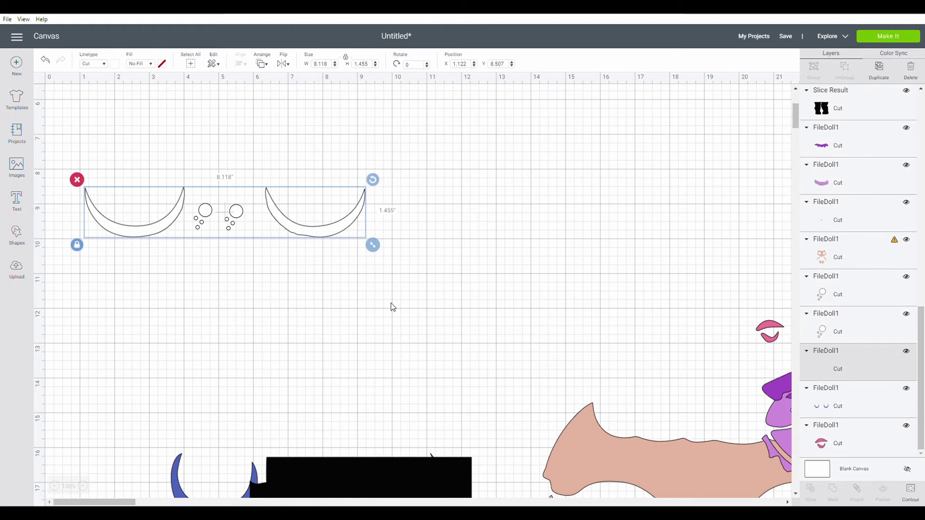
left_click(62, 151)
left_click_drag(88, 164, 387, 256)
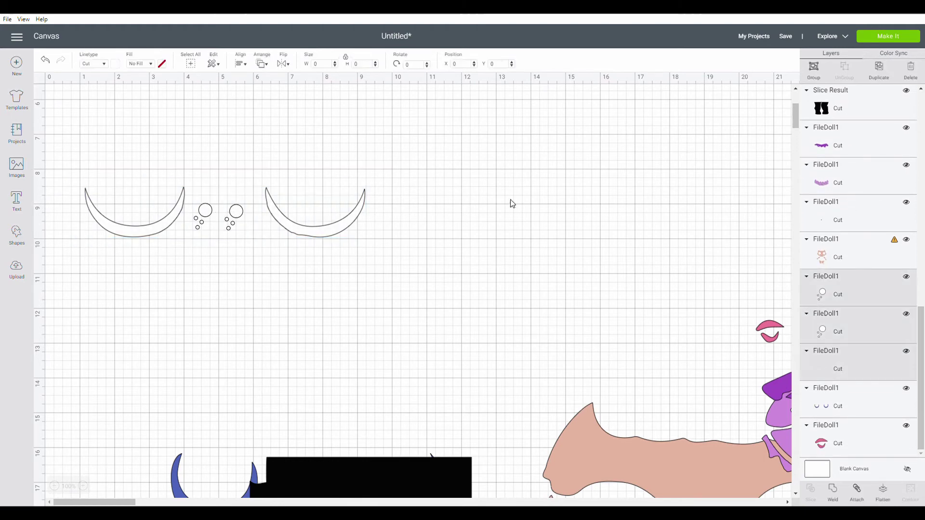
left_click(815, 68)
left_click_drag(271, 221, 342, 426)
scroll(290, 338, "down", 5)
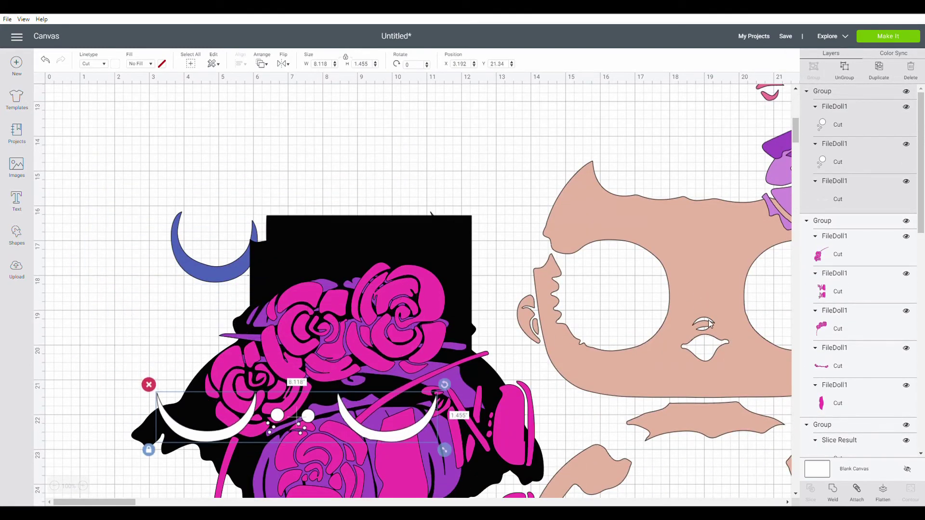
Move the dark purple piece, the light purple ruffle layer and the pink lips down to the stacked pieces
scroll(707, 319, "up", 4)
left_click_drag(776, 298, 172, 127)
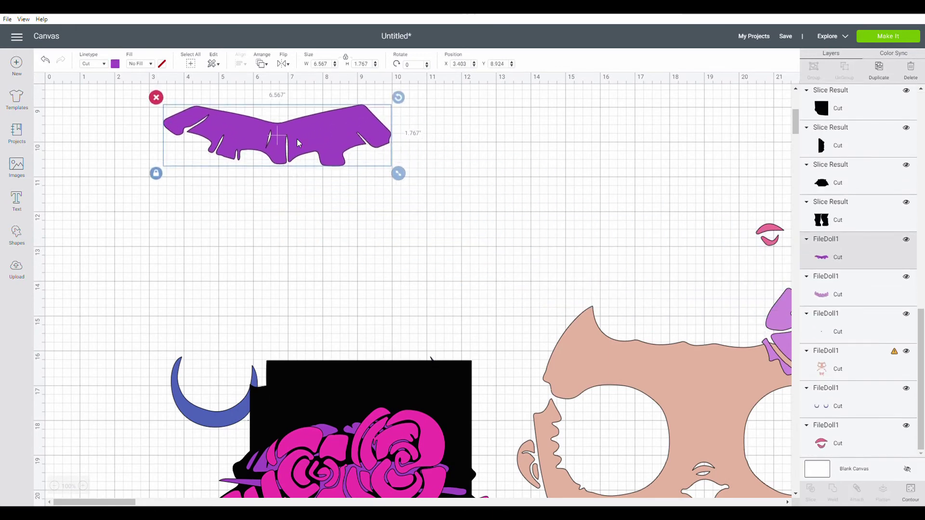
left_click_drag(782, 324, 93, 191)
left_click_drag(186, 290, 268, 499)
left_click_drag(304, 156, 309, 464)
left_click_drag(769, 233, 323, 424)
Move the skin-colored layer up to the empty canvas area at about X 2.1, Y 1.1
left_click_drag(678, 375, 311, 192)
scroll(386, 202, "up", 5)
scroll(337, 202, "up", 3)
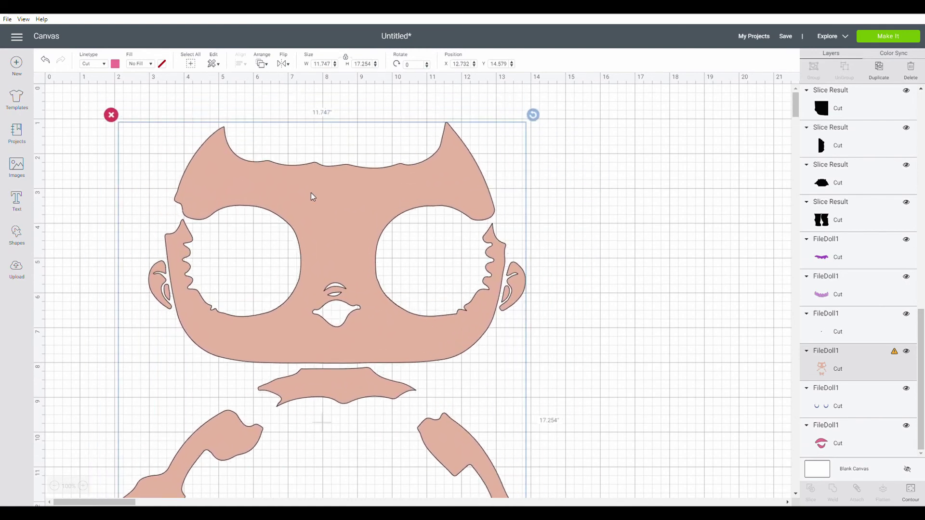
Move the grouped pink, purple and white pieces and the black slices away from the skin layer's legs into one stack
scroll(554, 162, "down", 4)
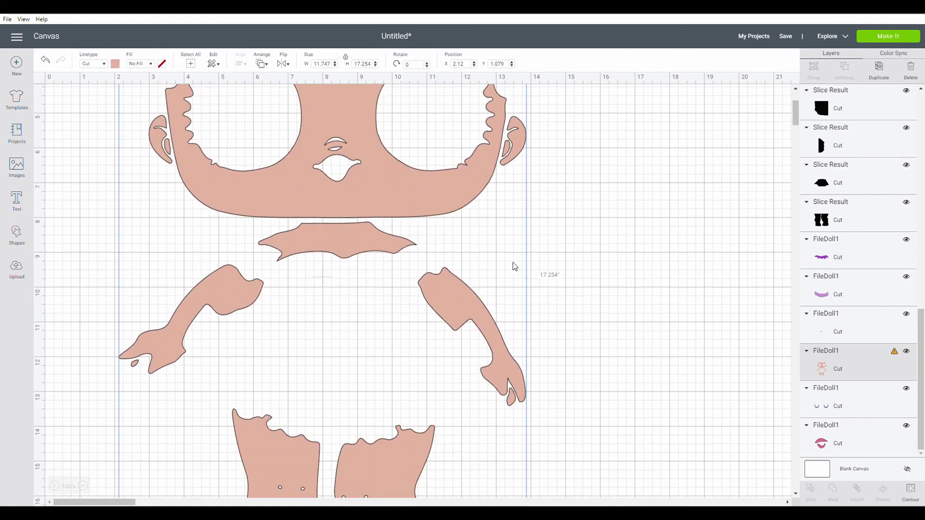
scroll(514, 264, "down", 4)
scroll(577, 400, "down", 4)
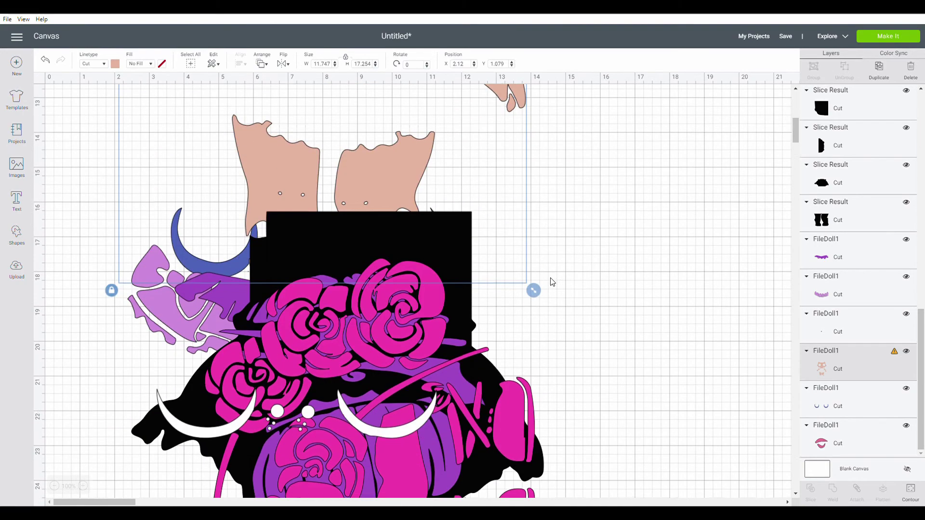
left_click_drag(387, 296, 740, 228)
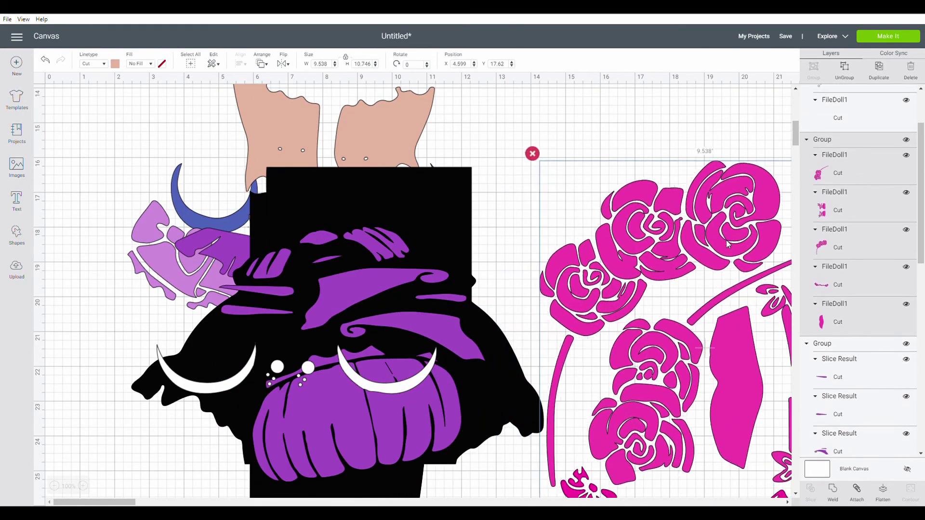
left_click_drag(355, 333, 573, 318)
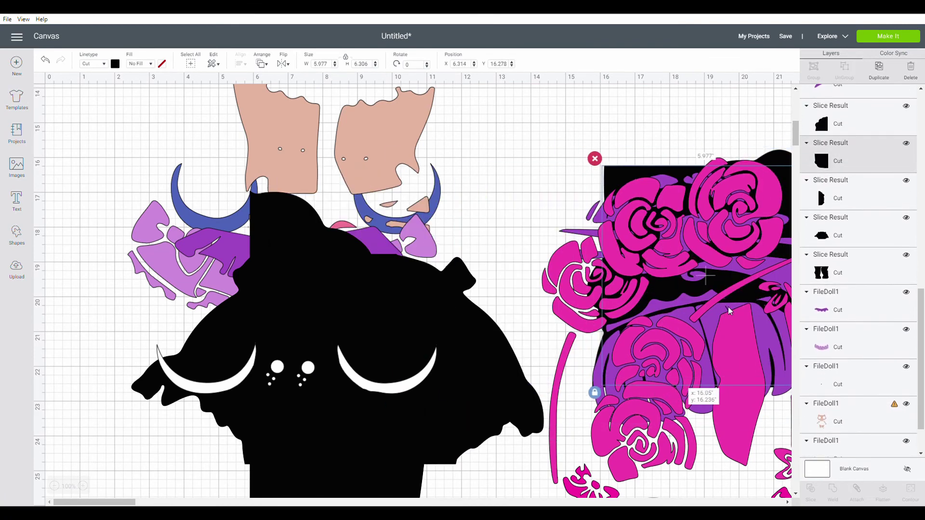
left_click_drag(374, 369, 793, 288)
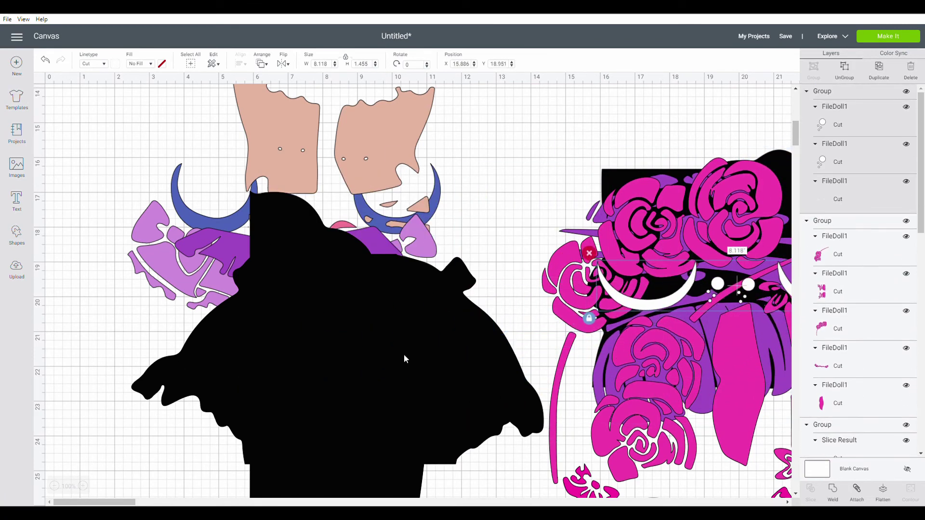
left_click_drag(432, 374, 775, 318)
left_click_drag(346, 364, 736, 333)
Add the dark purple piece, light purple ruffle, blue crescents and lips to the stack, and shift the skin layer to about X 0, Y 0.05
left_click_drag(296, 289, 673, 345)
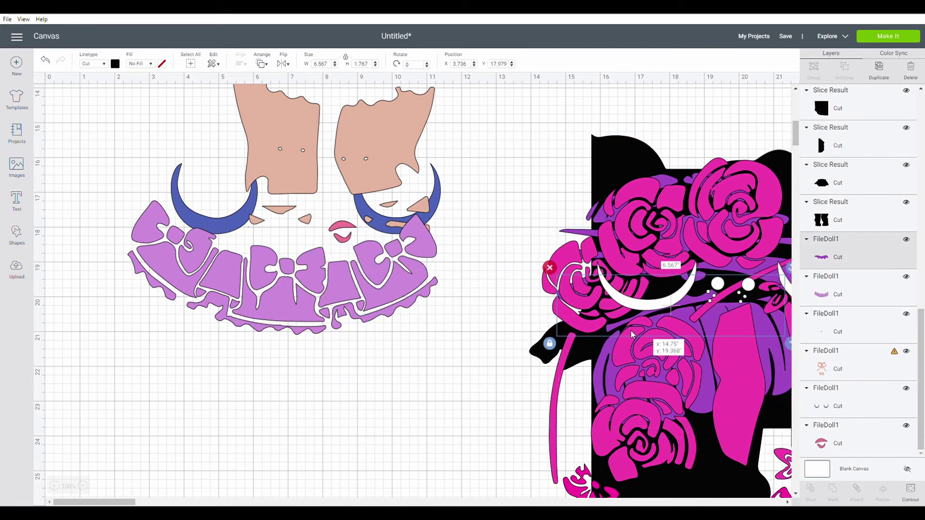
left_click_drag(272, 308, 718, 375)
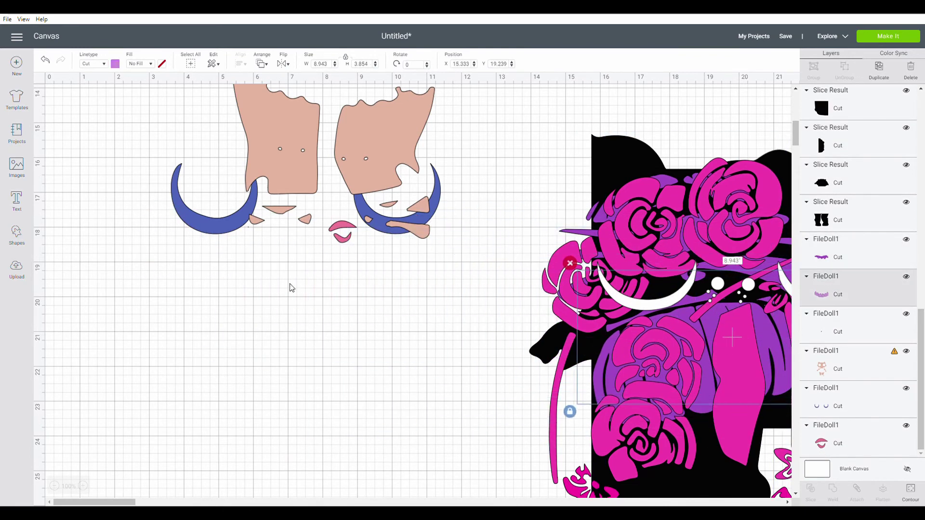
left_click_drag(211, 234, 138, 244)
left_click_drag(369, 239, 764, 344)
left_click_drag(336, 233, 695, 346)
scroll(230, 204, "up", 6)
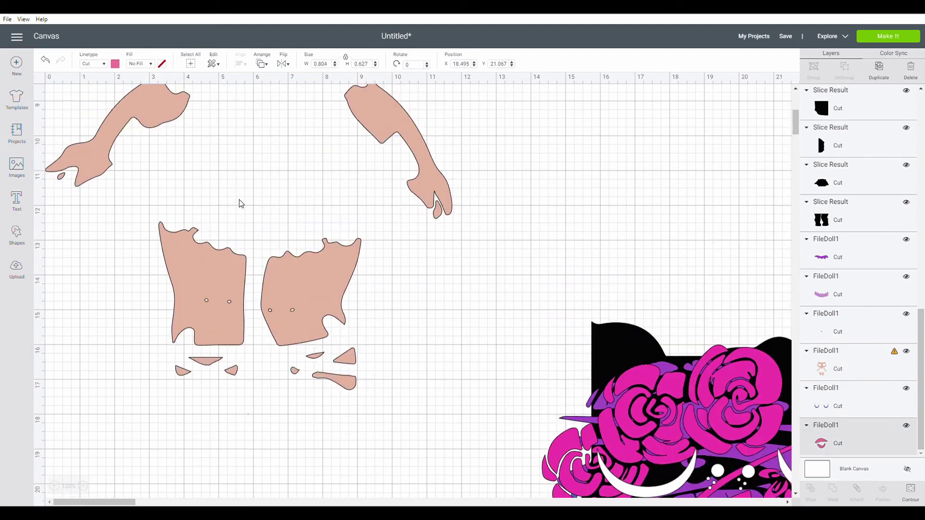
Insert a square, enlarge it to about 6.8 inches and place it over the skin layer's legs
scroll(237, 200, "down", 1)
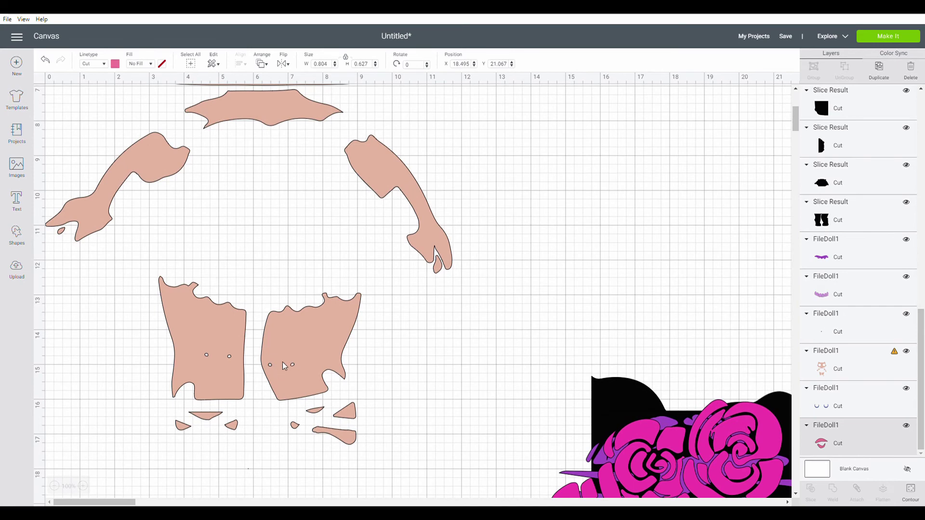
left_click(312, 304)
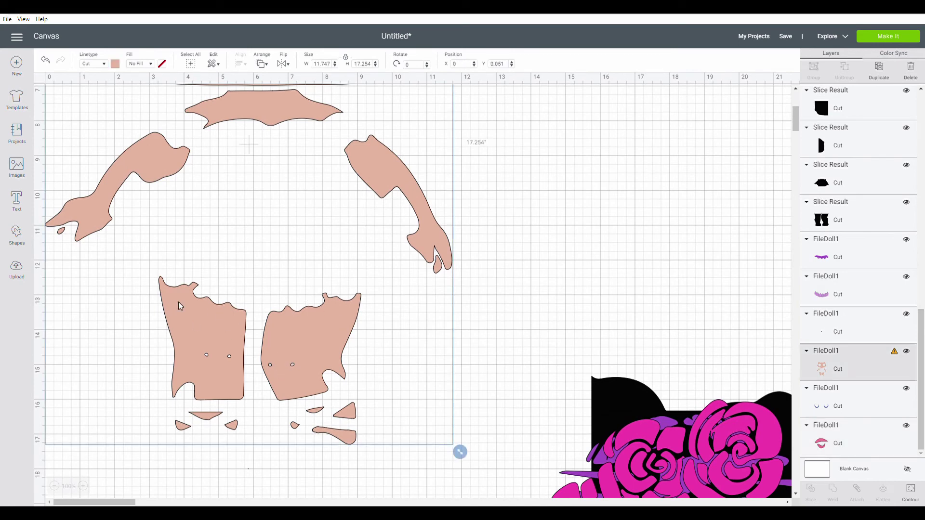
left_click(16, 235)
left_click(55, 166)
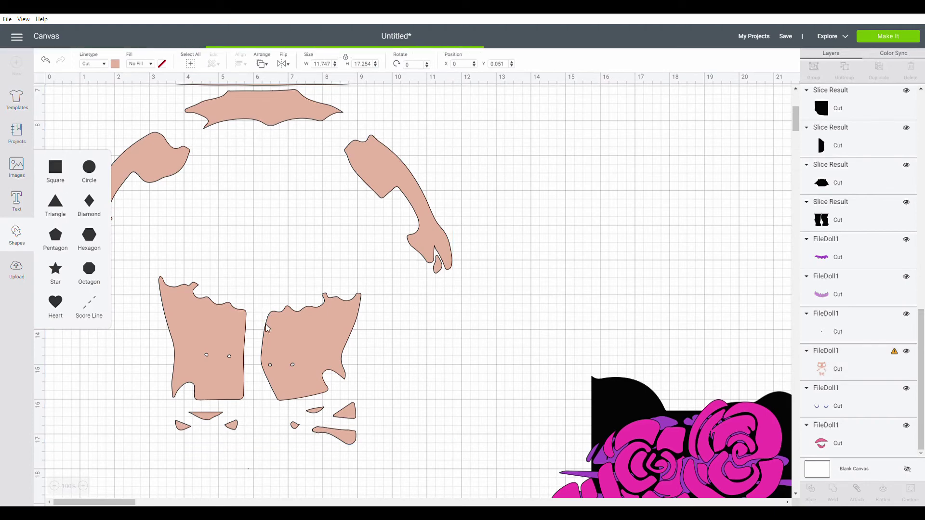
left_click_drag(161, 227, 214, 355)
left_click_drag(260, 384, 393, 440)
Send the skin-colored layer to the front of the square
left_click(279, 109)
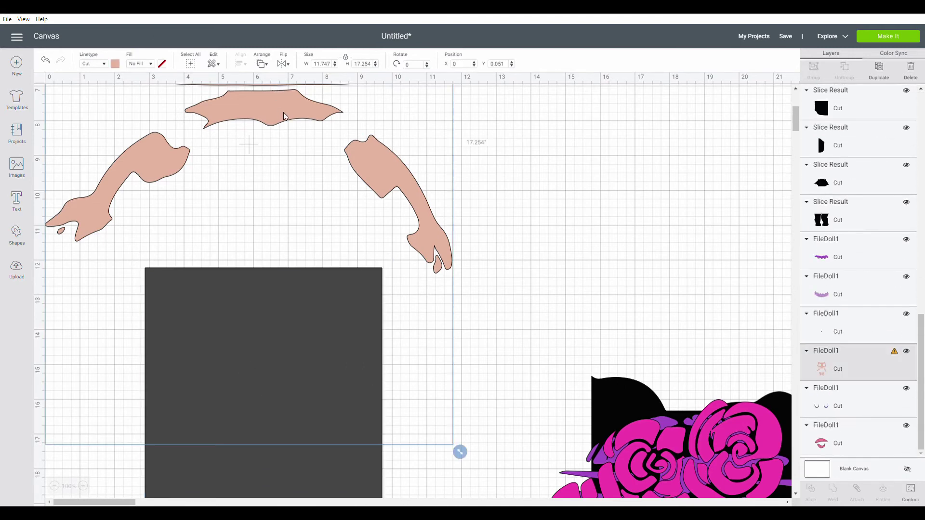
scroll(342, 207, "up", 3)
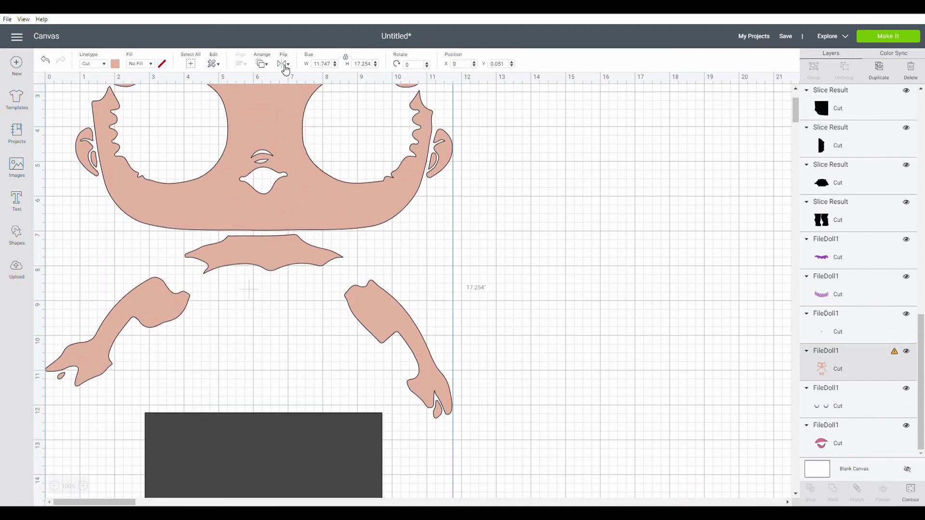
left_click(265, 70)
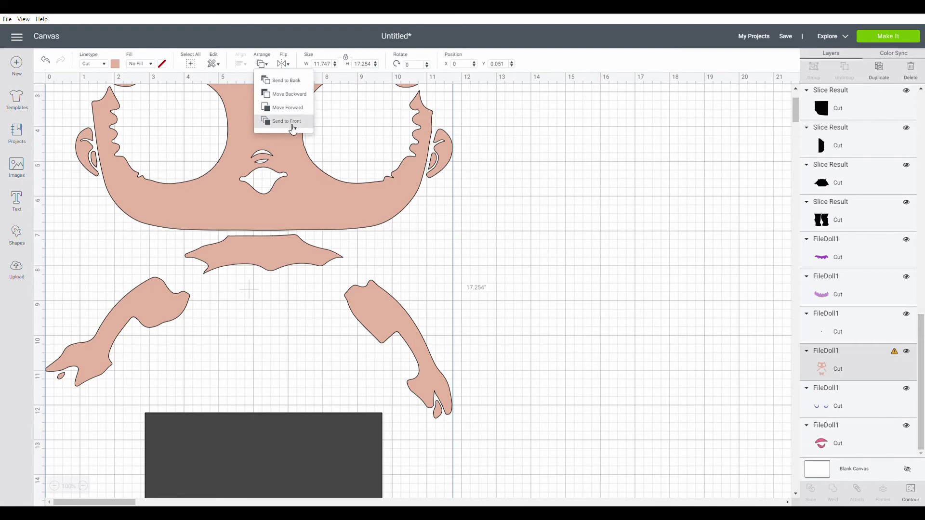
left_click(292, 120)
scroll(322, 145, "down", 3)
scroll(325, 159, "down", 1)
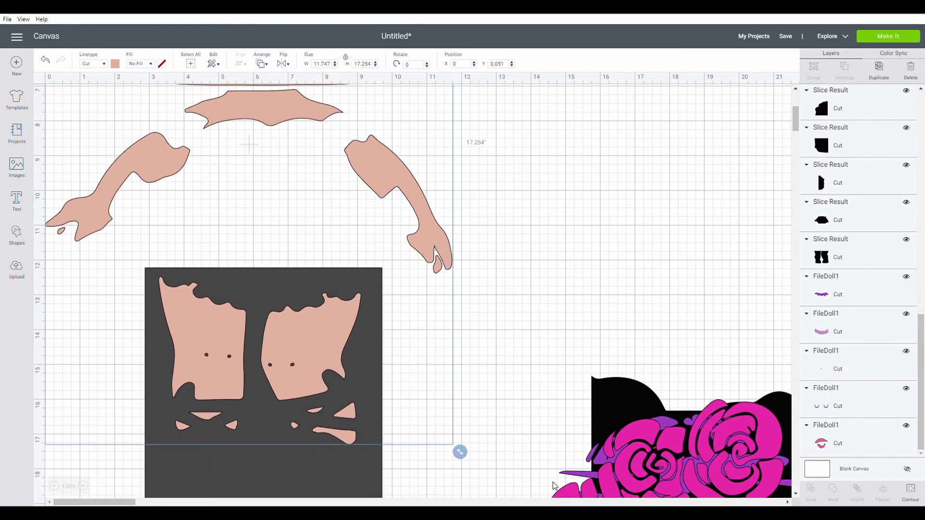
scroll(435, 376, "down", 3)
left_click(322, 402)
left_click_drag(322, 388, 127, 161)
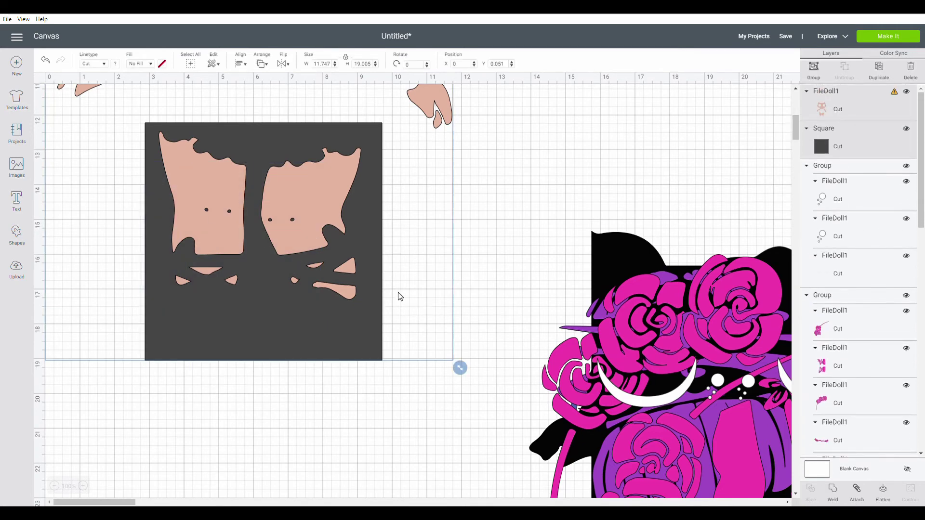
left_click(318, 400)
left_click_drag(411, 393, 253, 250)
left_click(514, 182)
scroll(340, 239, "up", 5)
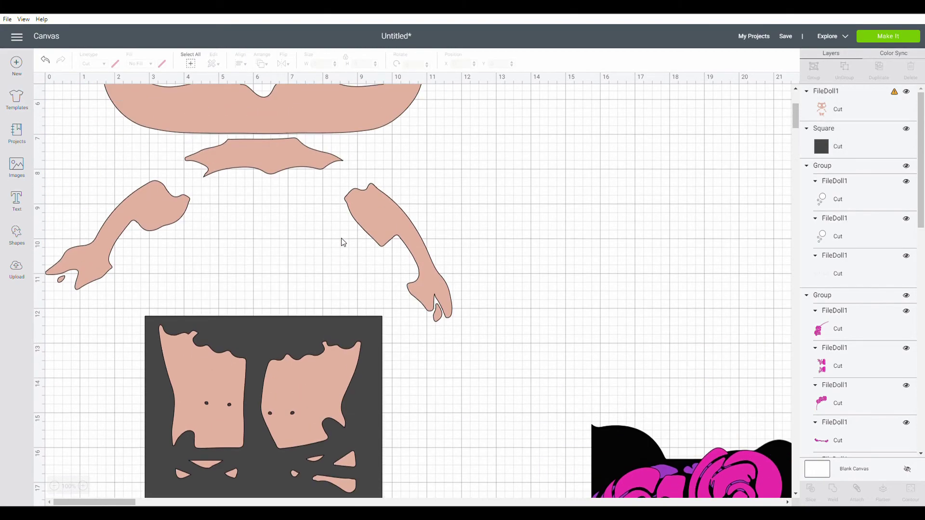
scroll(305, 299, "up", 4)
scroll(313, 328, "down", 5)
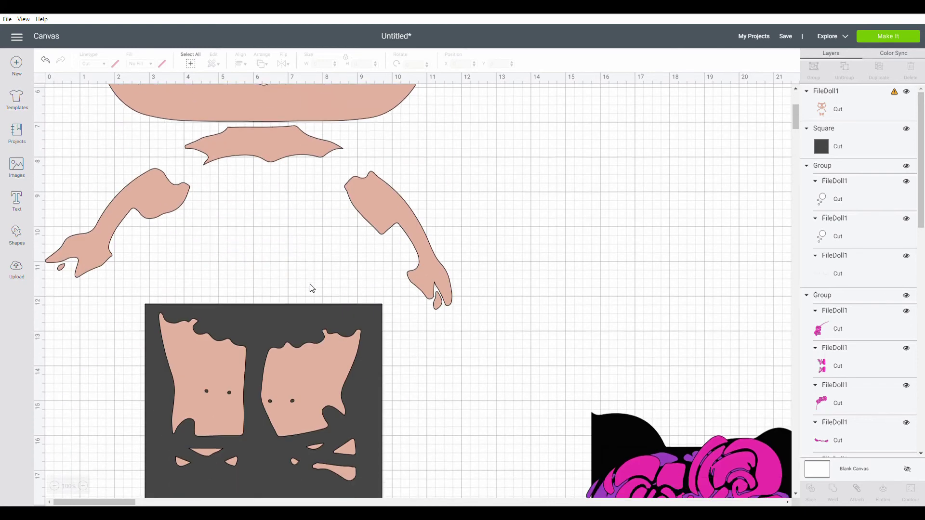
Delete the square behind the legs and reposition the skin layer at about X 0.2, Y 2.8
left_click(322, 371)
left_click(365, 477)
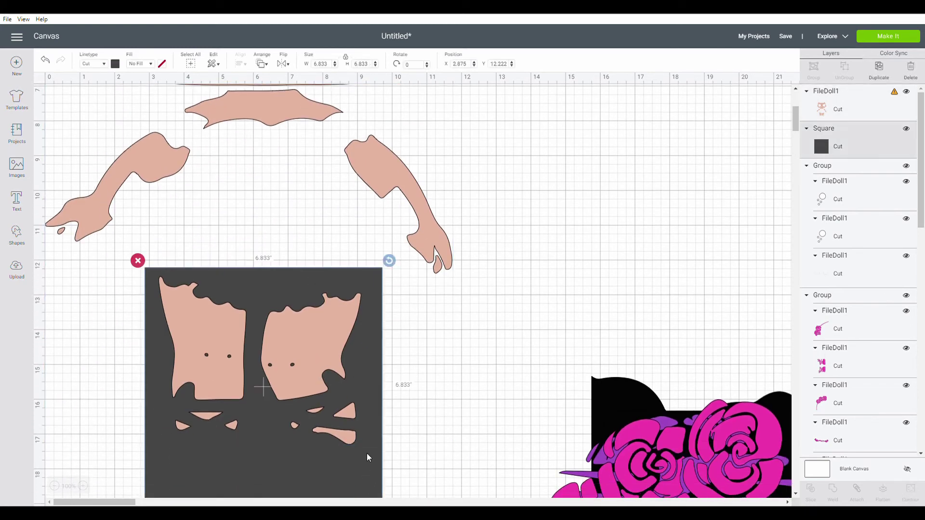
left_click_drag(197, 344, 343, 307)
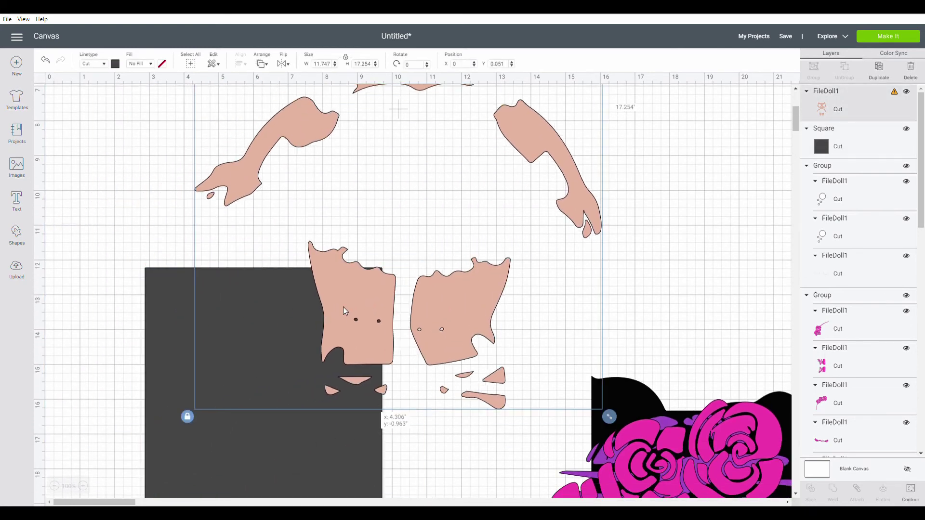
left_click(196, 307)
left_click(138, 260)
left_click_drag(430, 350, 289, 412)
left_click_drag(323, 197, 317, 232)
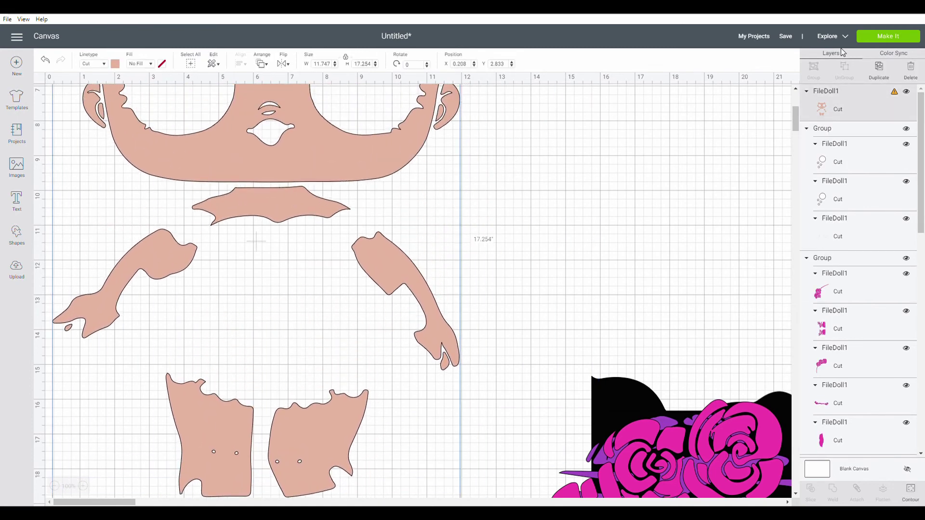
Duplicate the skin-colored layer and place the copy beside the original at about X 12.75, Y 2.25
left_click(885, 72)
left_click_drag(306, 233, 723, 197)
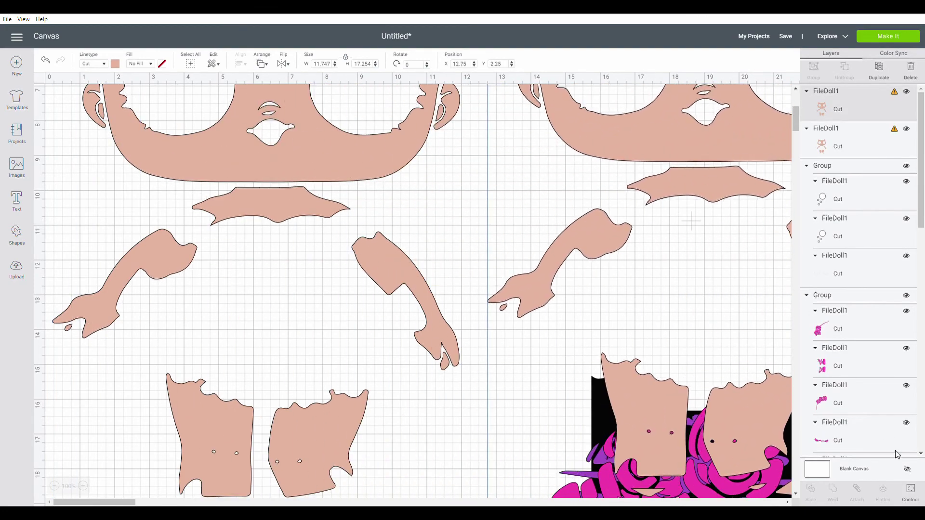
Open the contours of the copied skin layer and hide its neck, both arms and both legs
left_click(915, 497)
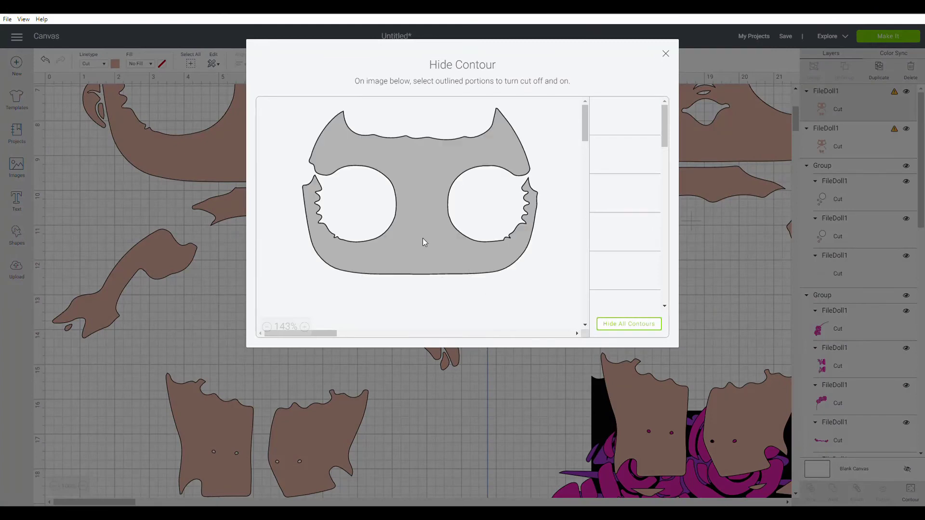
scroll(427, 211, "down", 2)
left_click(425, 205)
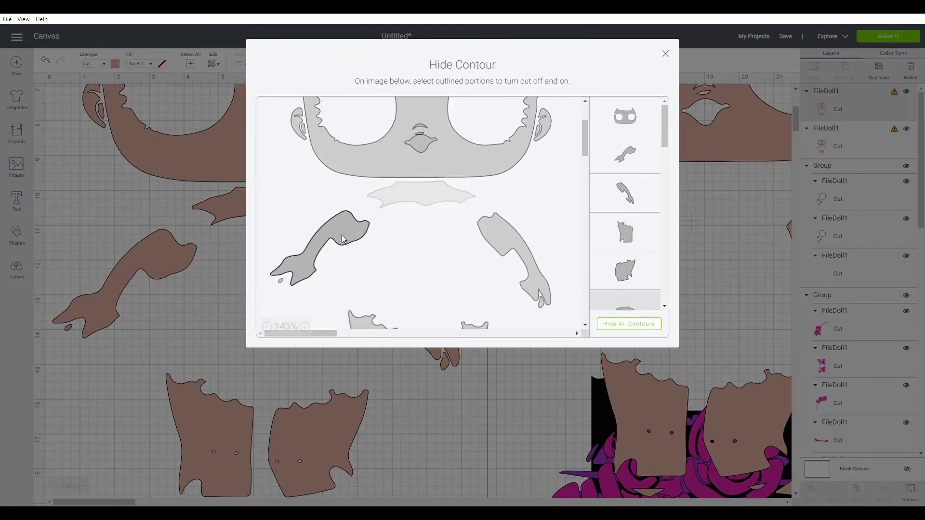
left_click(331, 246)
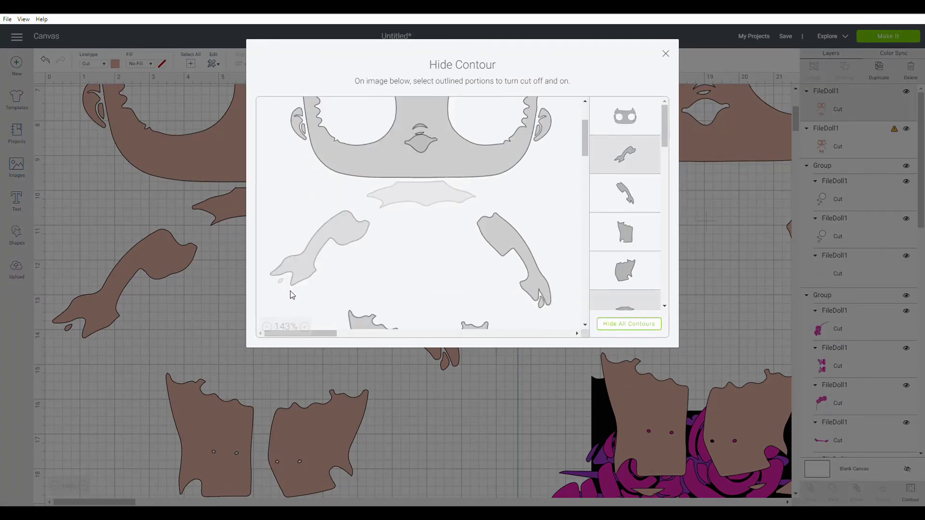
left_click(367, 330)
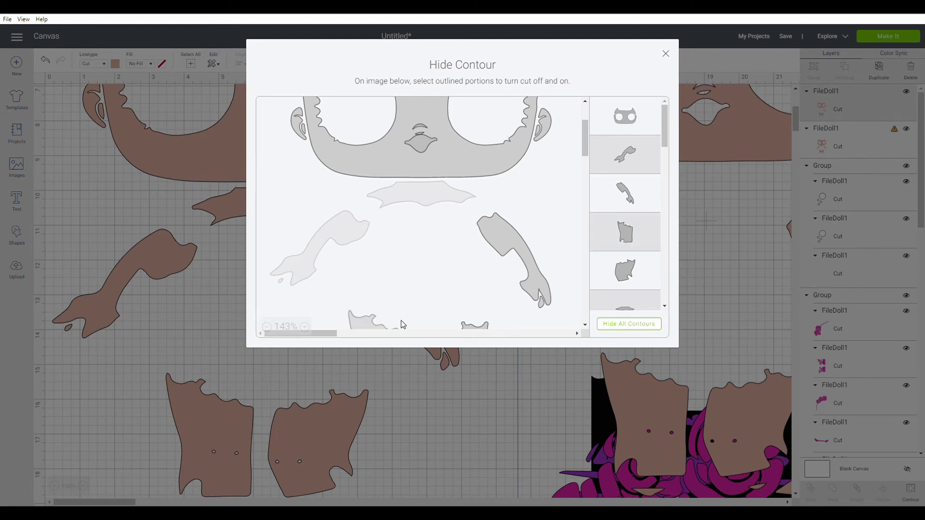
left_click(476, 331)
left_click(527, 264)
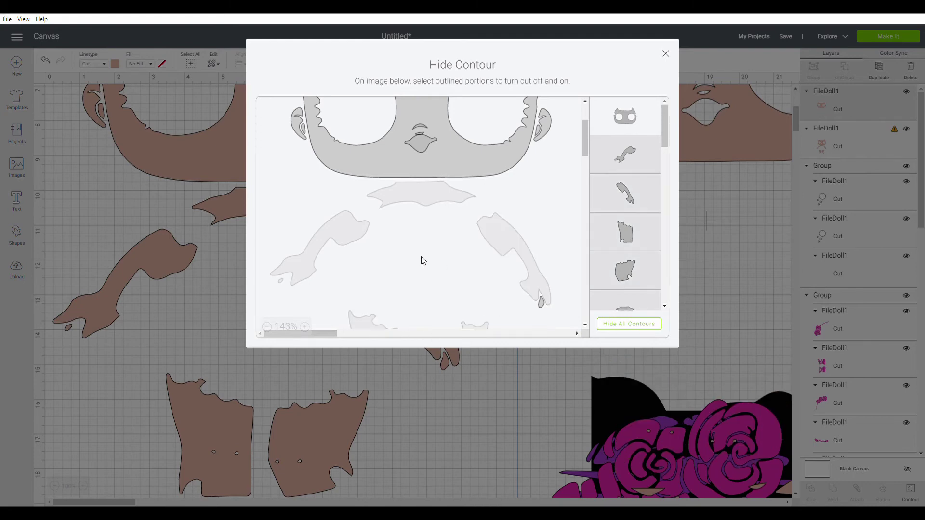
Toggle the two leg contours of the copied skin layer and hide the small pieces beneath the legs
scroll(411, 252, "down", 3)
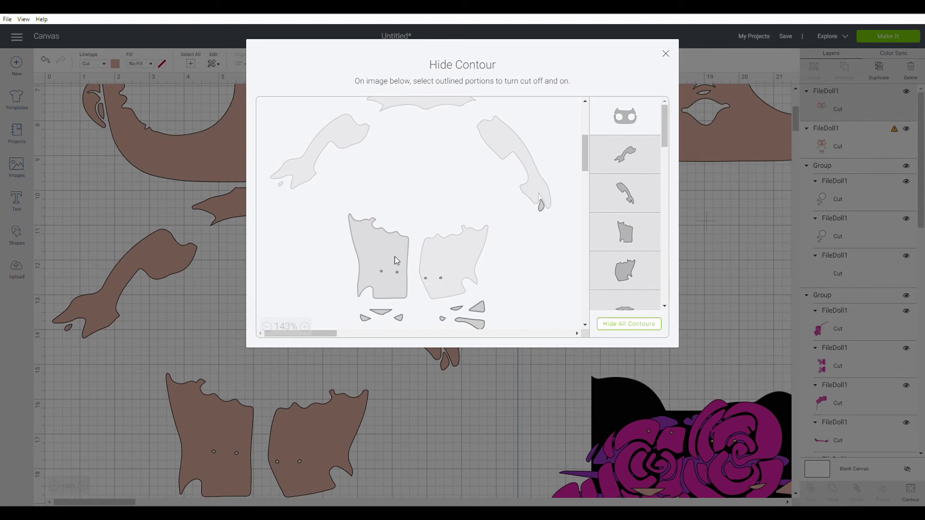
left_click(392, 256)
left_click(459, 272)
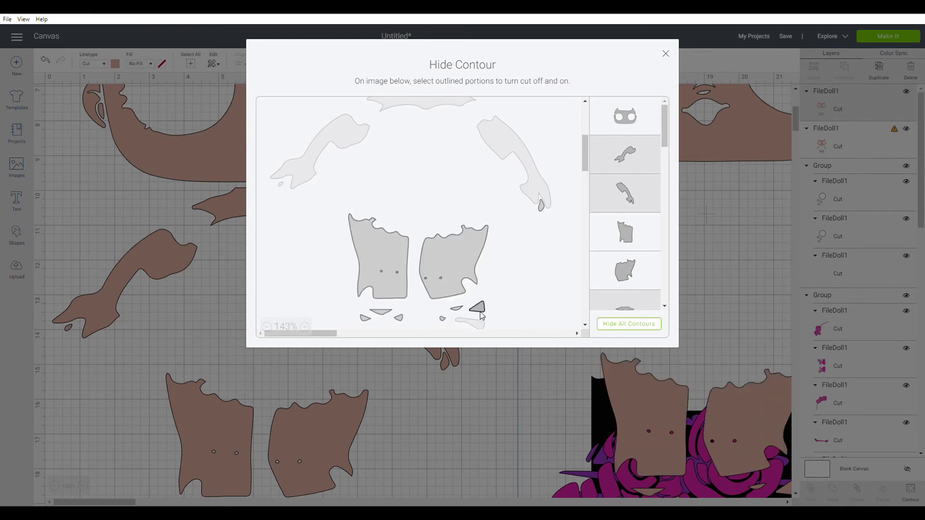
left_click(442, 320)
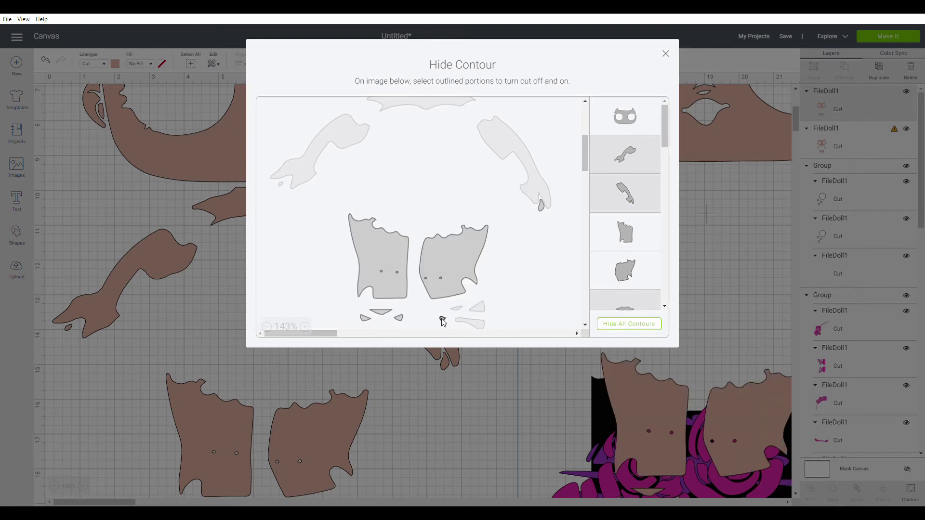
left_click(381, 311)
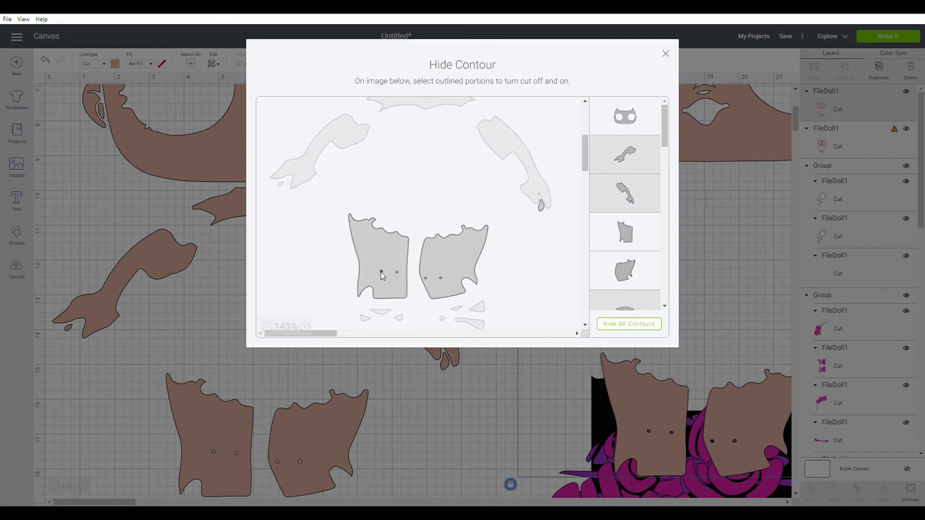
Hide the leg hole contours and the loose finger contours in the copied skin layer
left_click(381, 272)
scroll(531, 258, "down", 4)
scroll(525, 265, "up", 5)
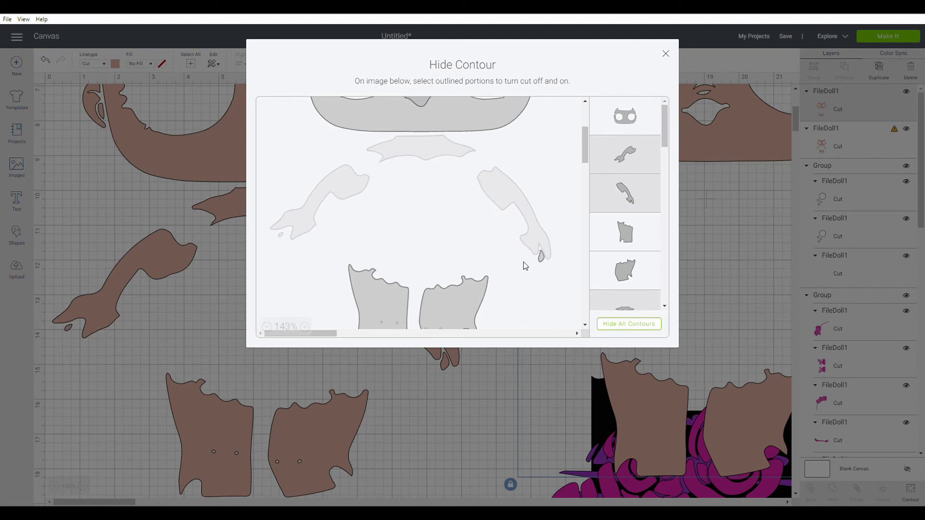
scroll(525, 266, "up", 4)
scroll(522, 265, "down", 3)
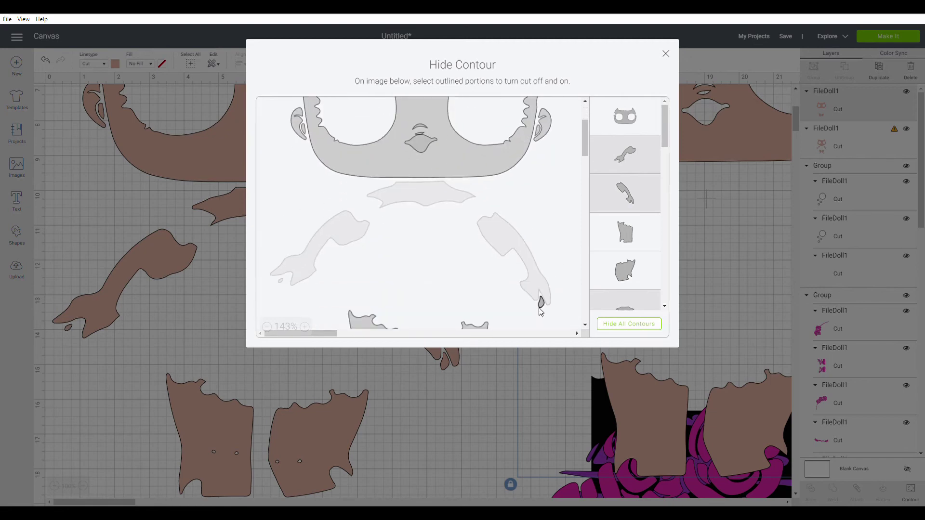
scroll(426, 303, "down", 3)
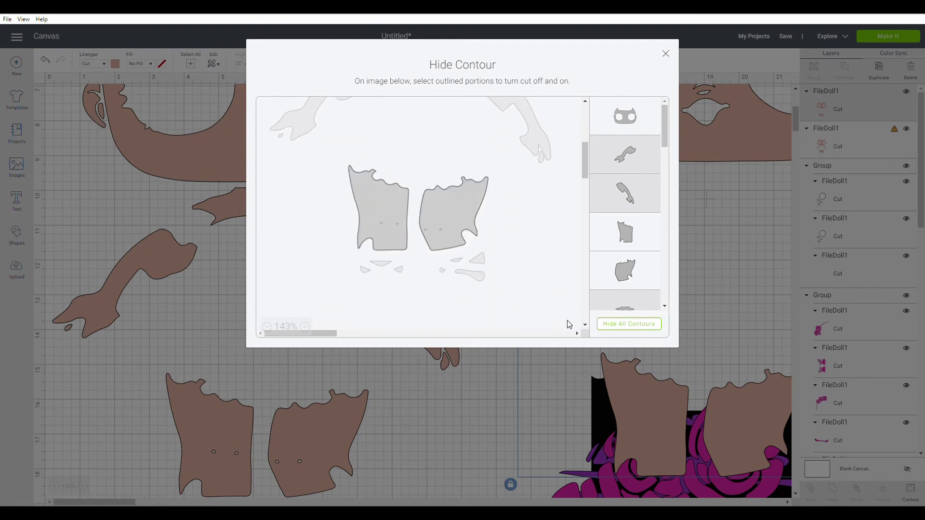
Hide both leg contours of the copied skin layer, close the contour editor and move the head lower on the canvas
left_click(431, 236)
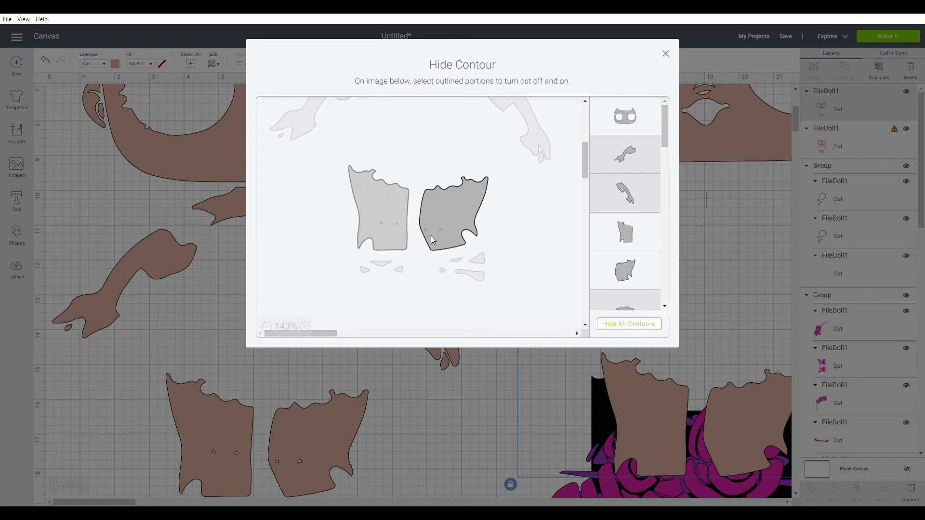
left_click(458, 232)
left_click(380, 233)
scroll(550, 227, "up", 4)
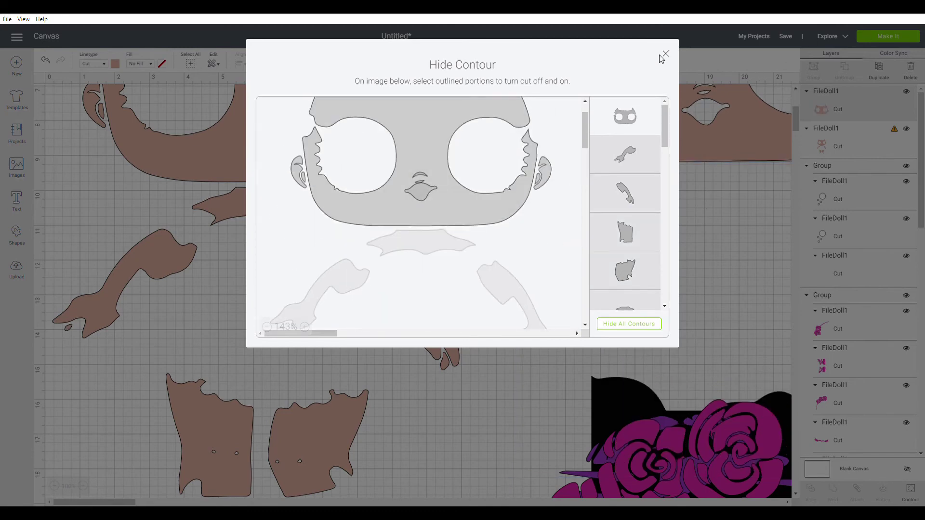
left_click(720, 181)
left_click_drag(678, 169, 693, 343)
Hide the face, facial detail and ear contours in the original skin layer, keeping the neck, arms and legs
left_click(394, 246)
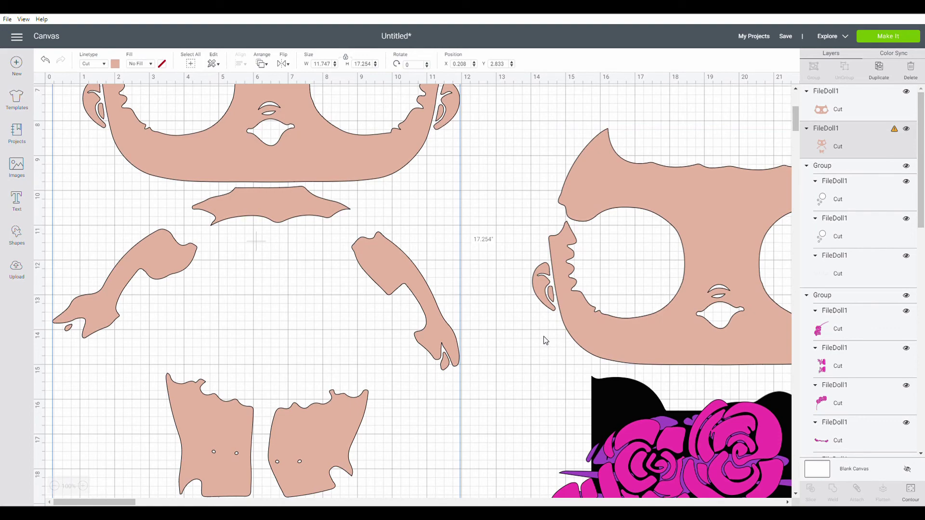
left_click(911, 489)
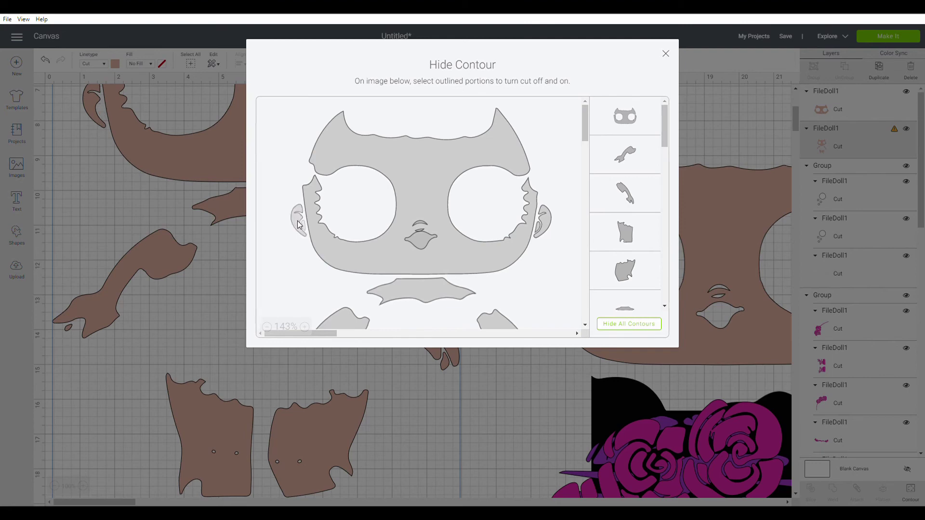
left_click(386, 246)
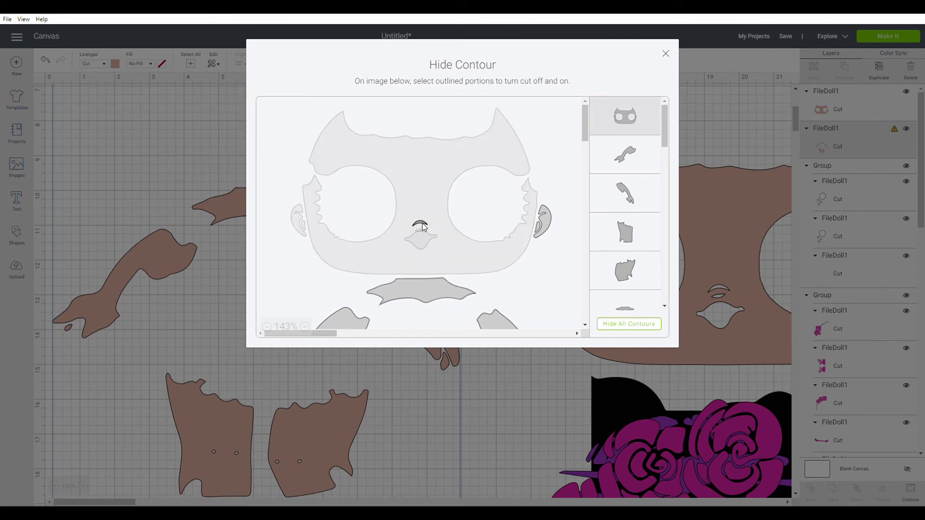
left_click(547, 225)
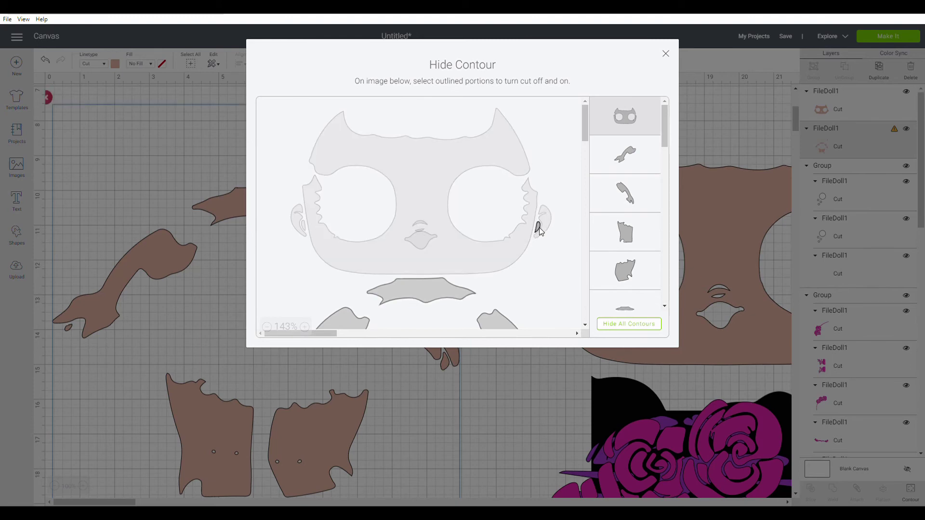
left_click(665, 53)
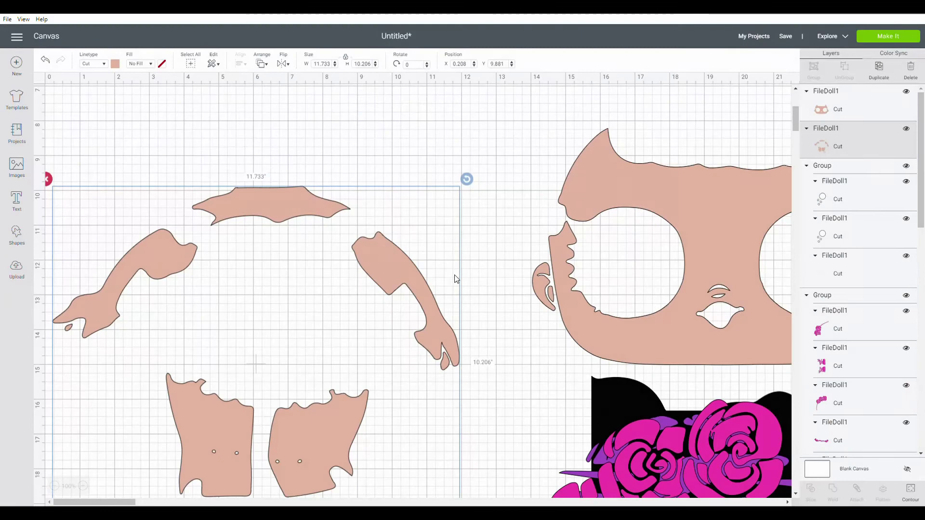
Move the head lower and the body-part layer to about X 0.6, Y 7.4, and place its duplicate at about X 11.7, Y 7.2
left_click_drag(615, 240, 646, 430)
left_click_drag(243, 309, 262, 231)
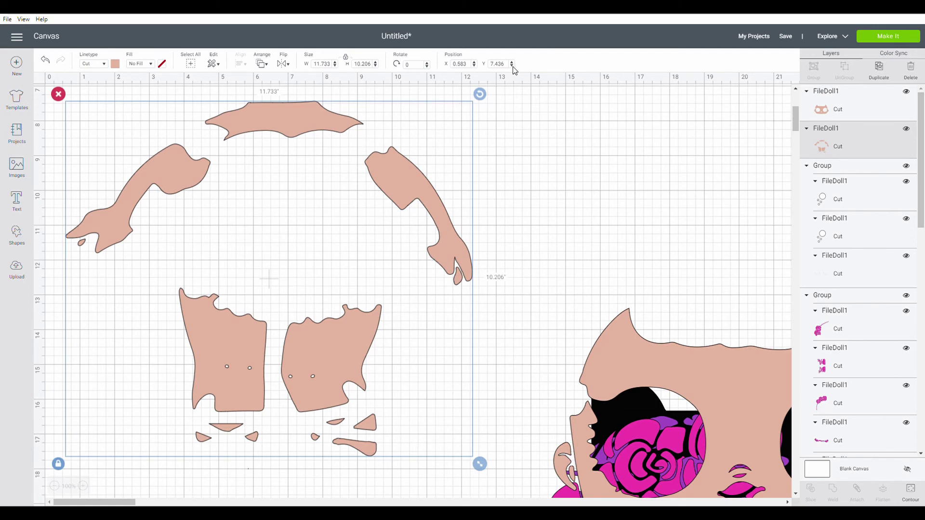
left_click(883, 70)
left_click_drag(357, 360, 716, 340)
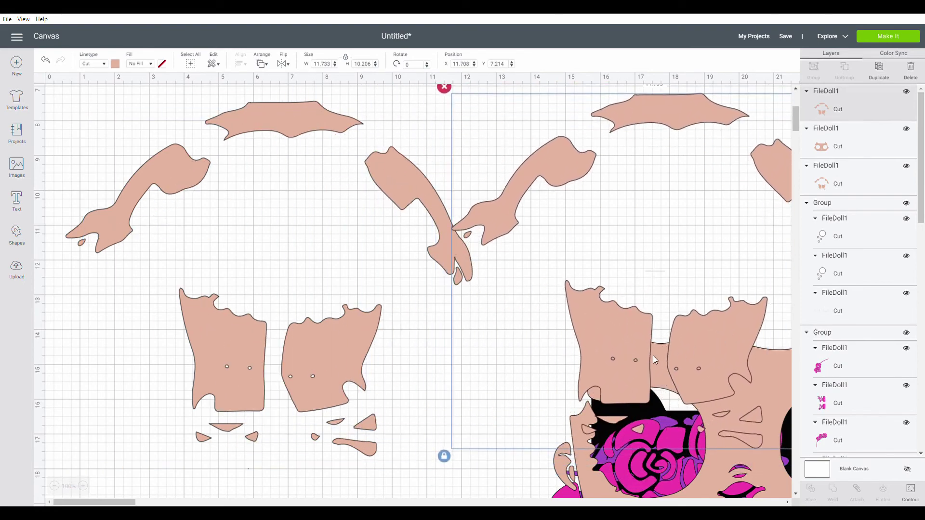
Hide the neck and both arm contours in the duplicated body layer and move it to about X 11.1, Y 7.4
left_click(911, 492)
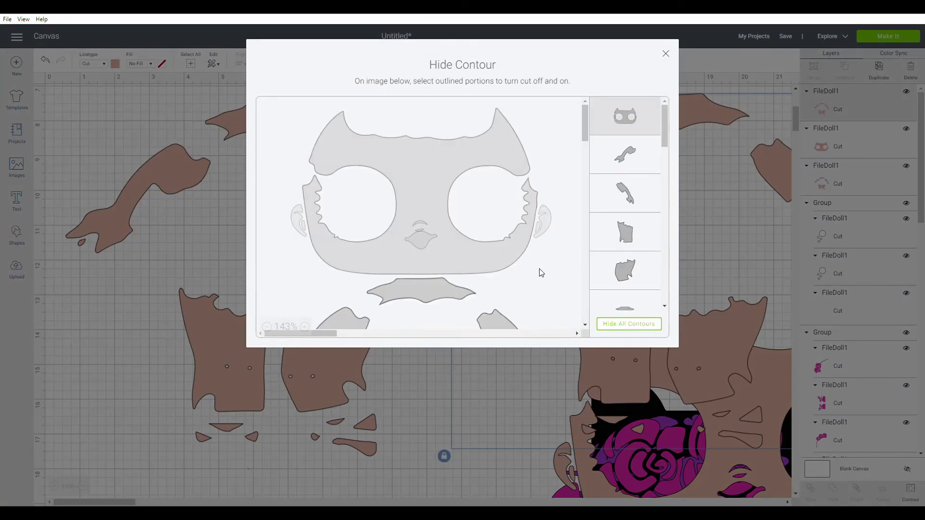
scroll(559, 270, "down", 3)
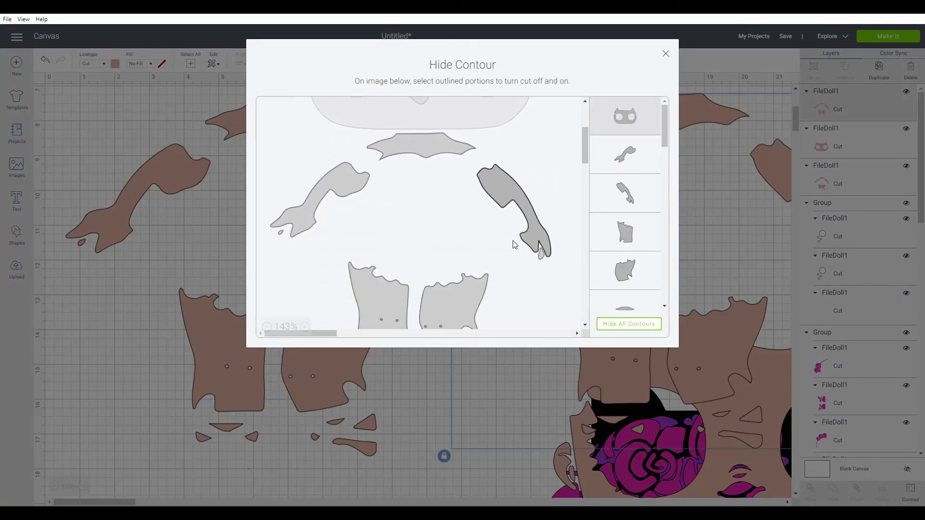
left_click(530, 218)
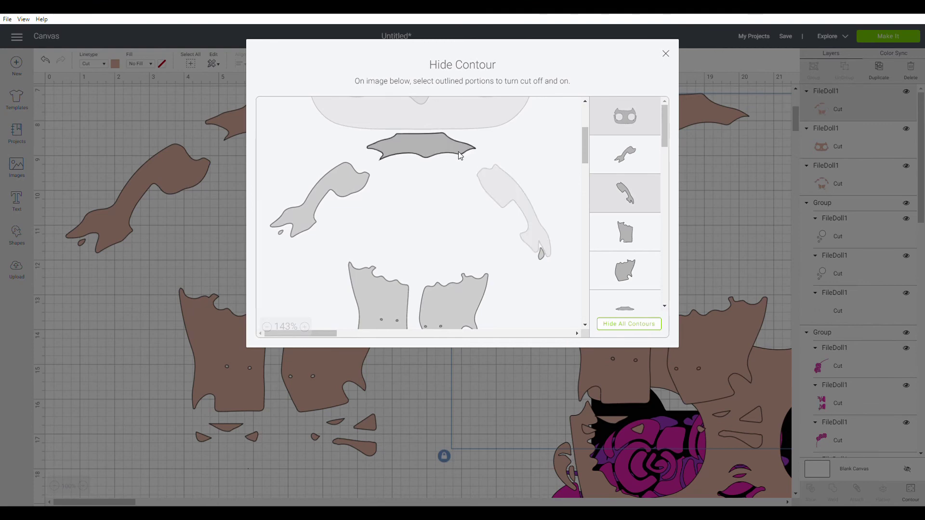
left_click(422, 147)
left_click(361, 194)
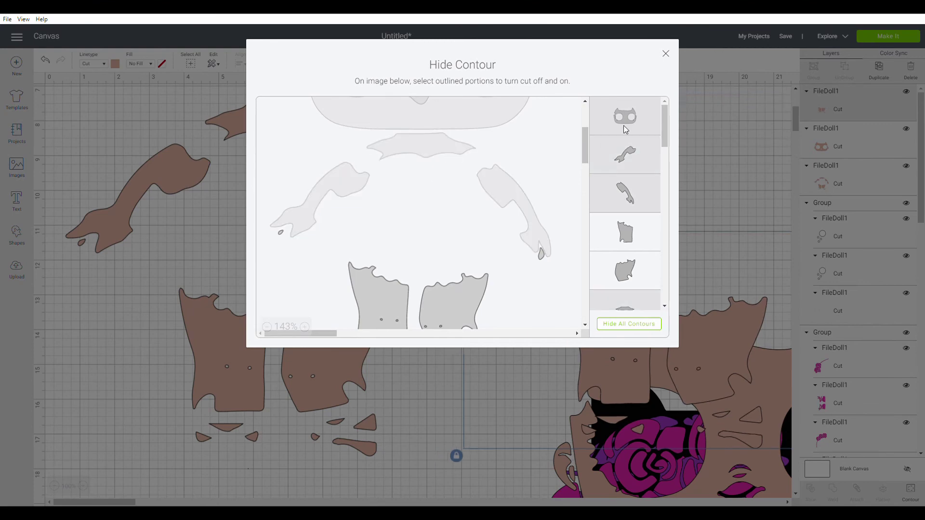
left_click(666, 54)
left_click_drag(691, 330, 658, 198)
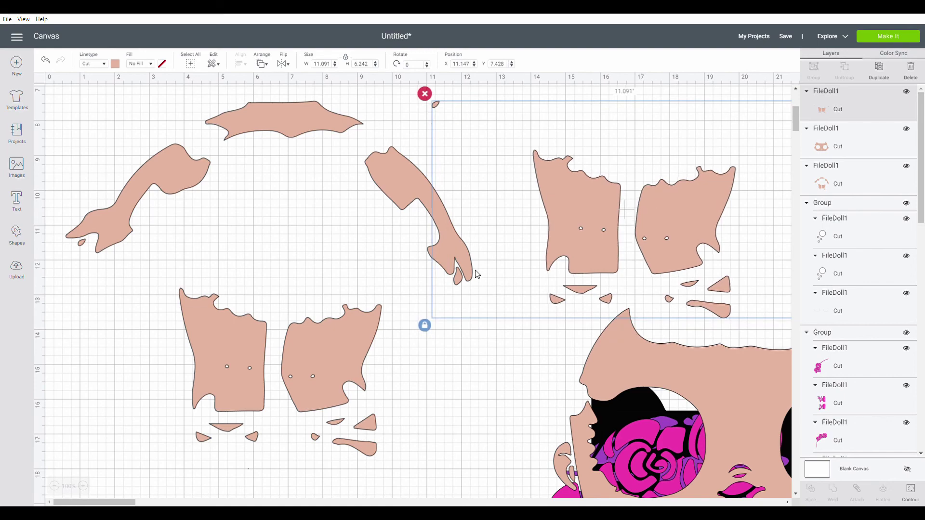
Hide the leftover finger contours in the leg layer and nudge the leg pieces slightly upward
left_click(913, 493)
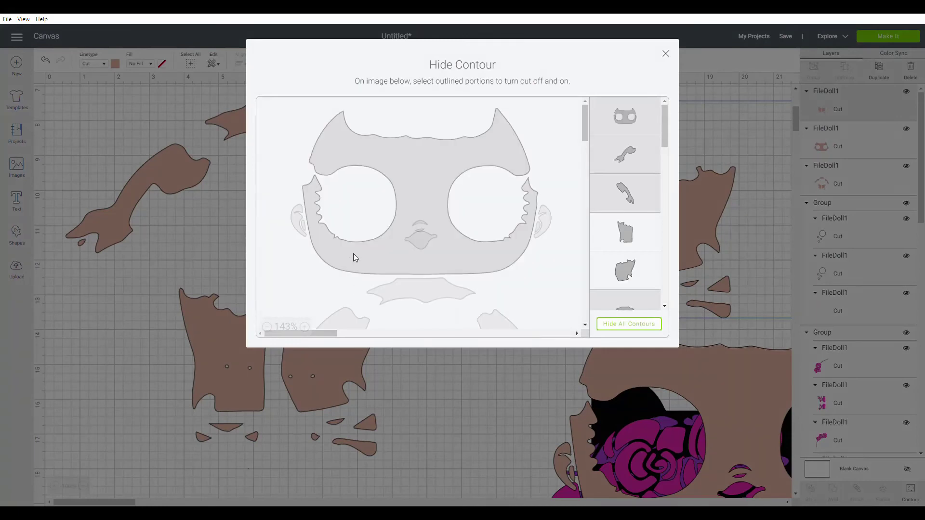
scroll(364, 218, "down", 3)
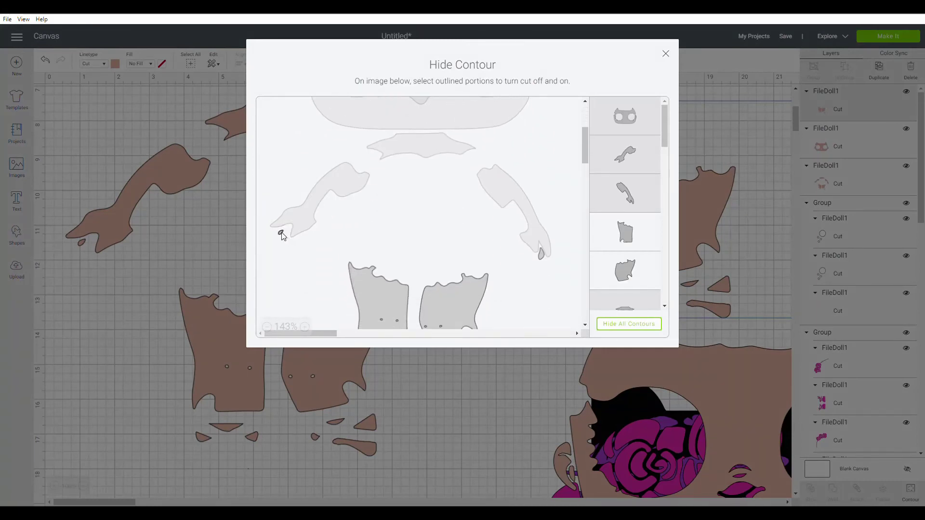
left_click(541, 253)
left_click(667, 54)
left_click_drag(571, 236, 567, 219)
Hide both leg contours and all the small pieces below them in the original body-part layer
left_click(332, 337)
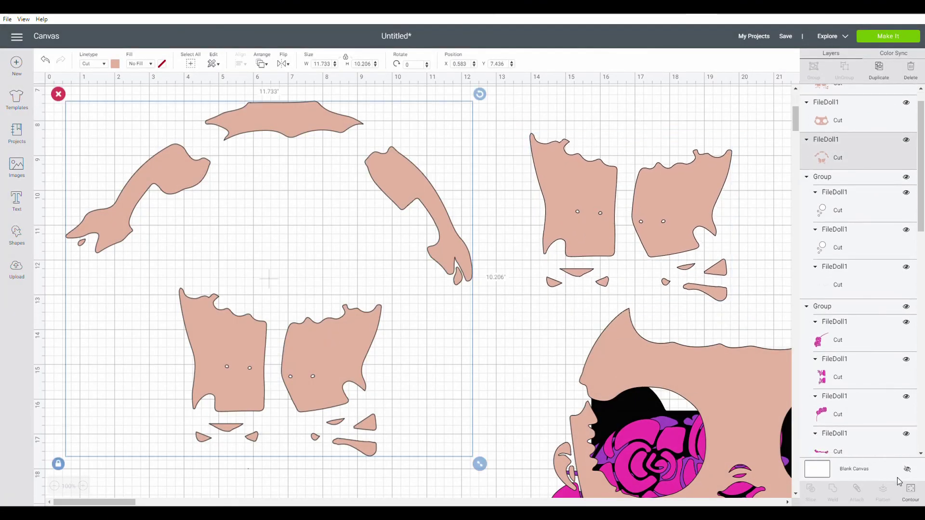
left_click(911, 492)
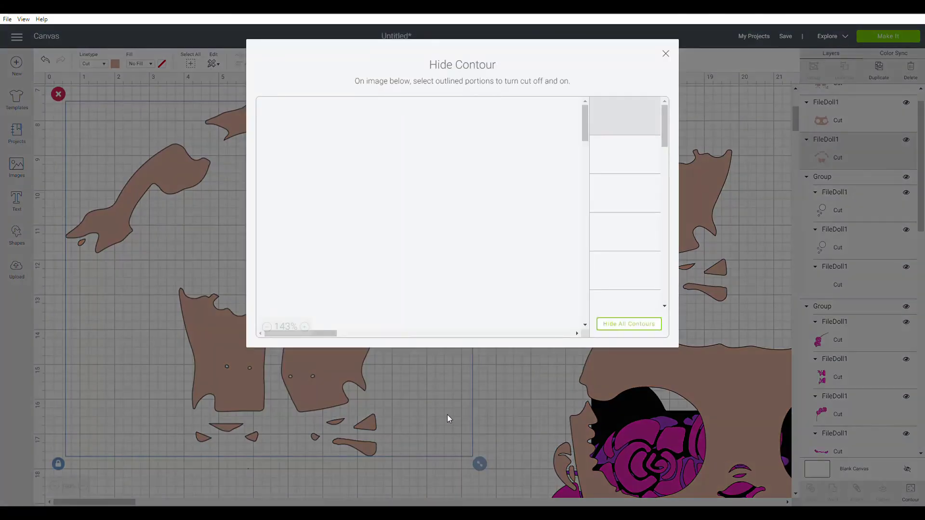
scroll(407, 270, "down", 5)
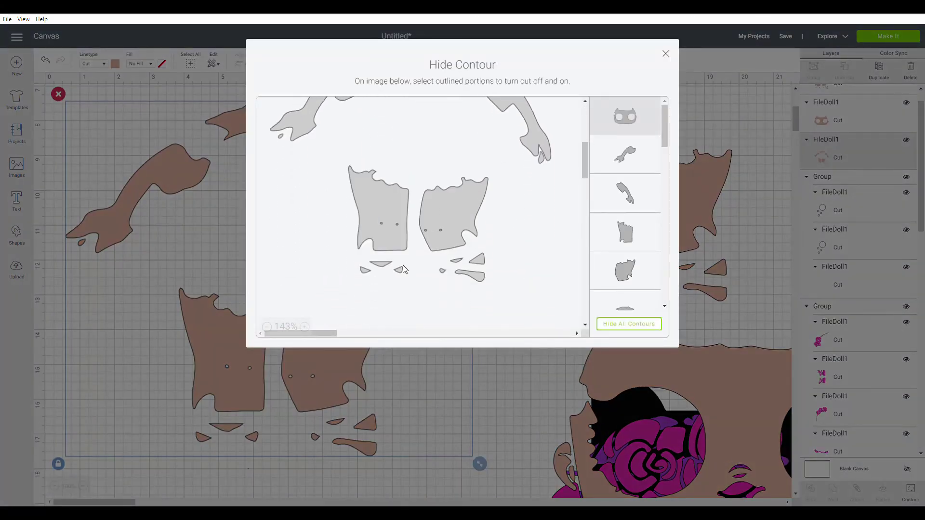
left_click(383, 235)
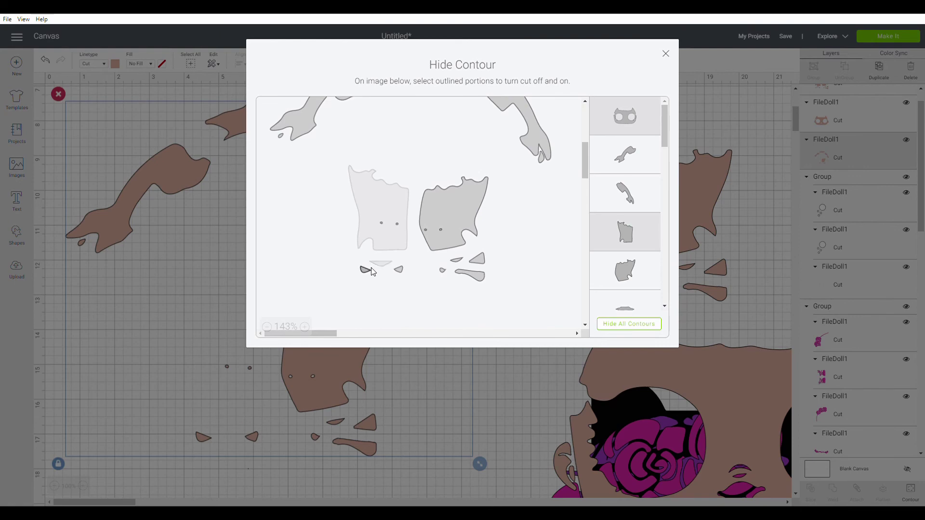
left_click(364, 270)
left_click(398, 270)
left_click(441, 271)
left_click(456, 261)
left_click(472, 275)
left_click(477, 259)
left_click(441, 233)
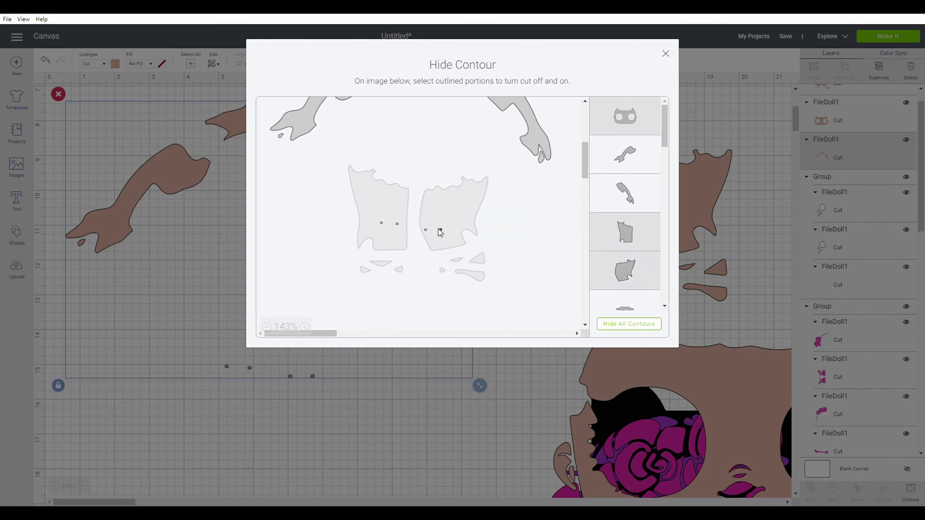
Hide the four small leg hole contours in the original body-part layer
left_click(441, 231)
left_click(426, 230)
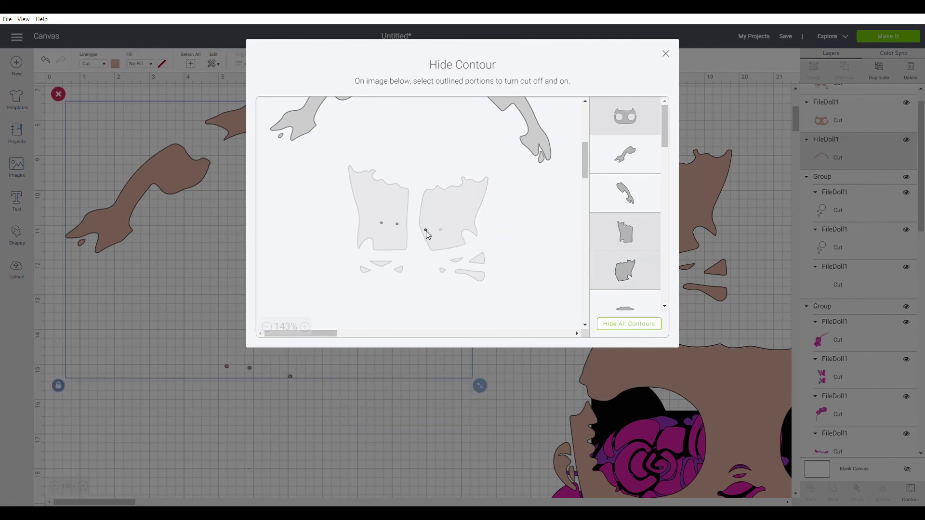
left_click(397, 224)
left_click(382, 223)
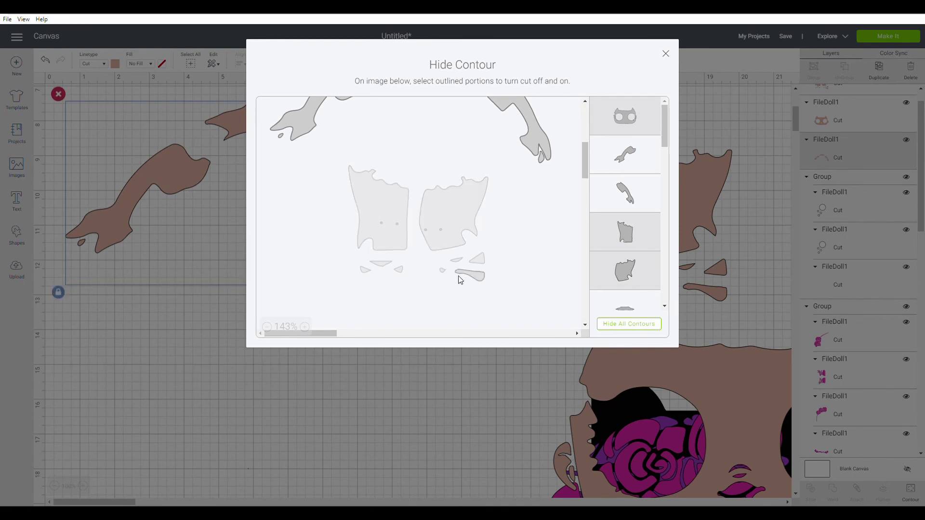
Move the leg pieces into the space between the two arms and rotate them to about 324°
left_click(666, 54)
left_click_drag(648, 220, 305, 289)
left_click_drag(387, 192, 317, 153)
left_click_drag(321, 249, 305, 218)
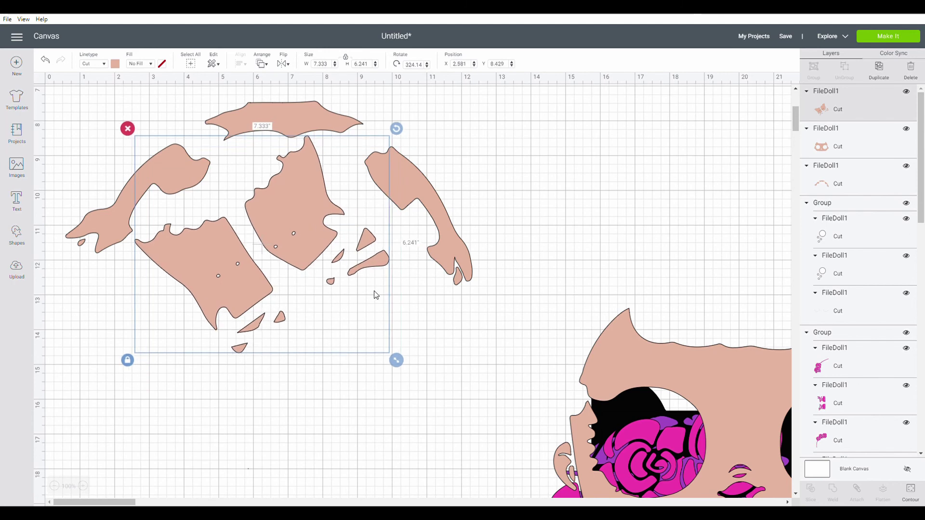
Nudge the neck-and-arms layer and the leg layer into a compact arrangement and group the two layers
left_click(462, 350)
mouse_move(71, 150)
left_mouse_down()
mouse_move(260, 260)
mouse_move(71, 136)
mouse_move(63, 144)
left_mouse_up()
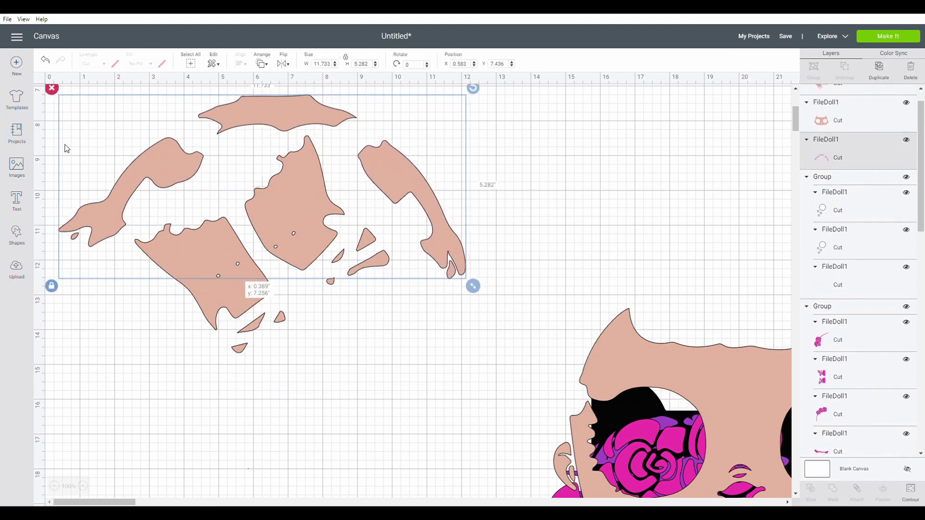
left_click(126, 320)
mouse_move(133, 342)
left_mouse_down()
mouse_move(148, 259)
mouse_move(149, 353)
mouse_move(153, 346)
mouse_move(138, 344)
left_mouse_up()
left_click_drag(91, 366, 382, 138)
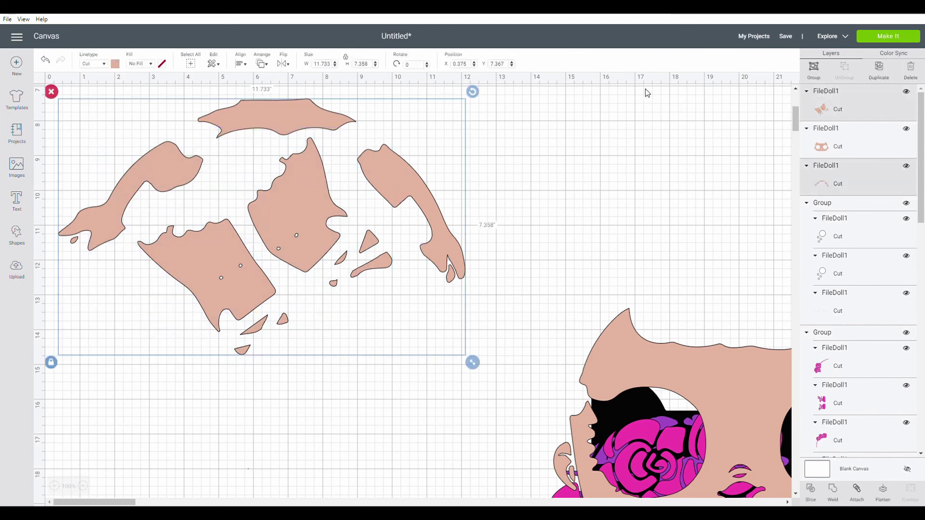
left_click(818, 66)
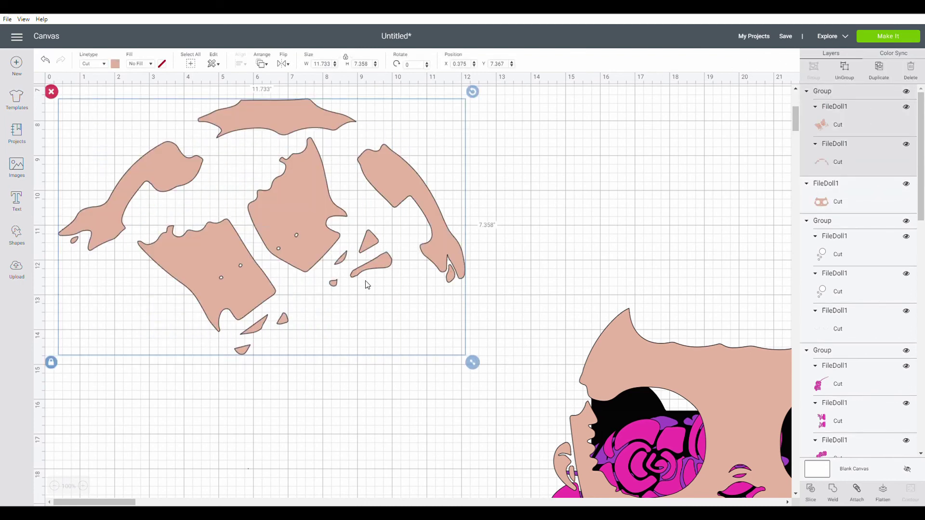
Move the grouped limb pieces down the canvas and place the face layer over the same area at about X 4.9, Y 14.6
left_click_drag(354, 256, 304, 367)
left_click(458, 349)
scroll(852, 246, "down", 5)
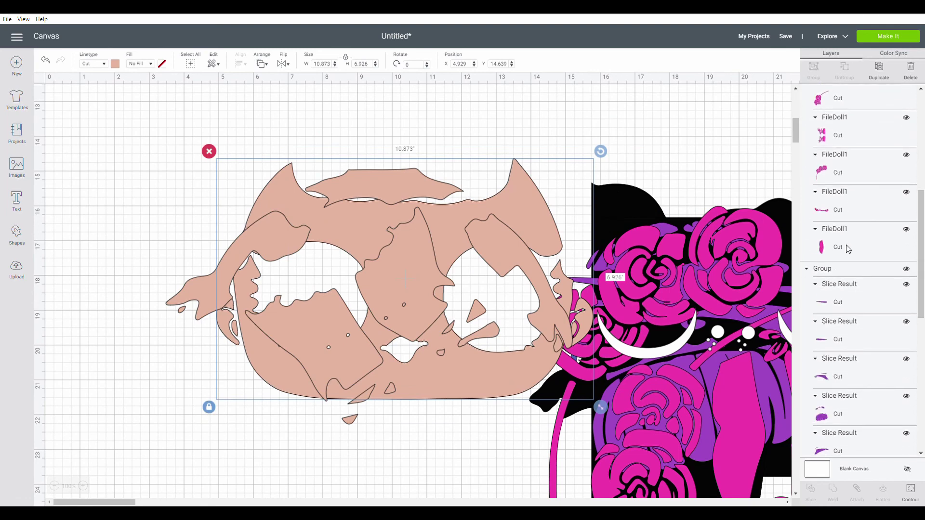
scroll(845, 251, "down", 10)
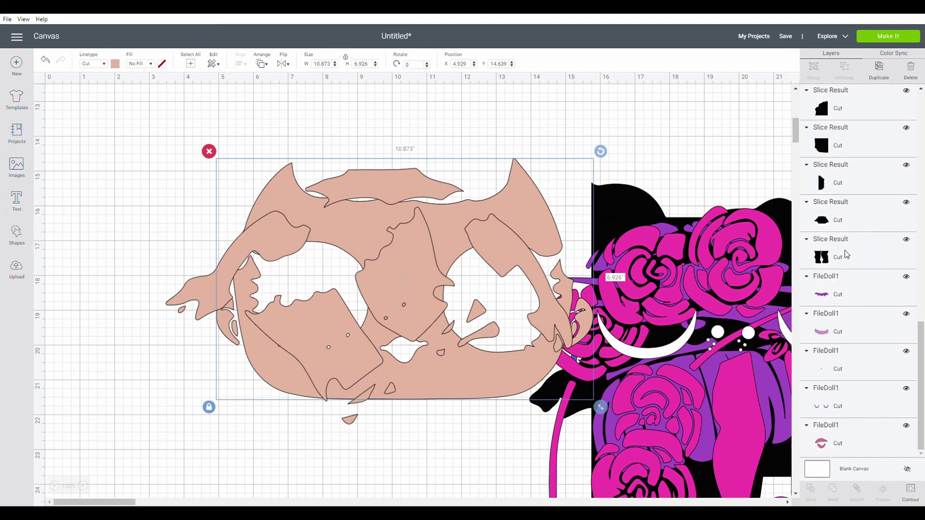
left_click(785, 36)
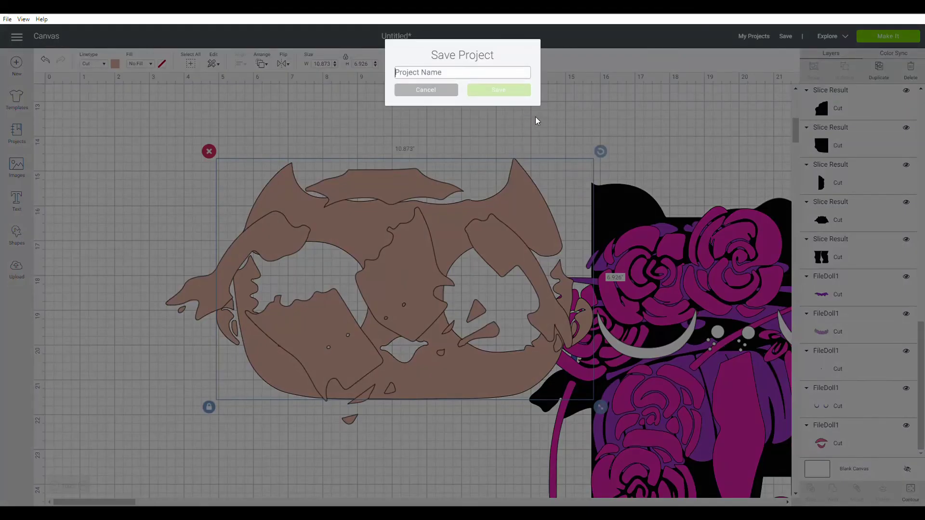
type("L.O.L large cut")
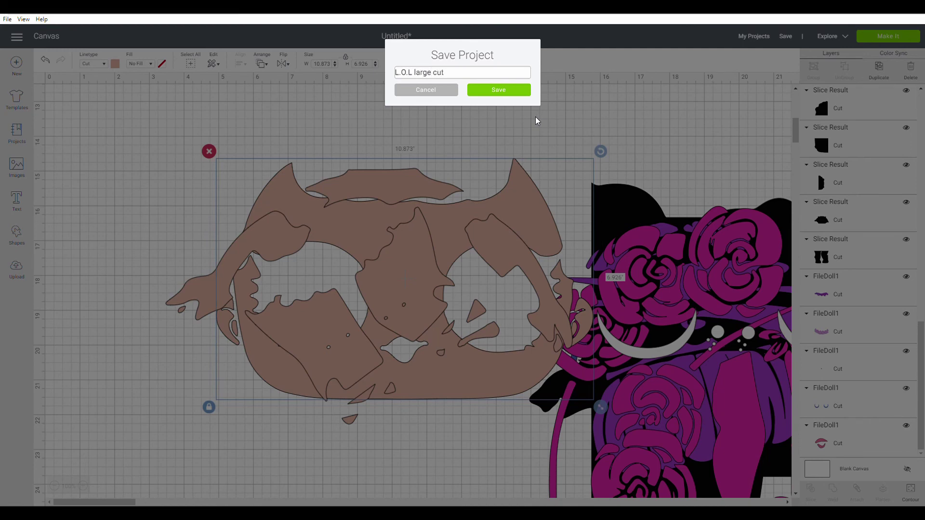
type(" 13x24")
left_click(423, 91)
Move the pink, purple, white and black pieces from beside the face onto the skin-colored stack
left_click_drag(648, 345, 498, 329)
left_click_drag(648, 314, 354, 309)
left_click_drag(683, 317, 331, 331)
left_click_drag(650, 335, 354, 350)
left_click_drag(715, 357, 335, 314)
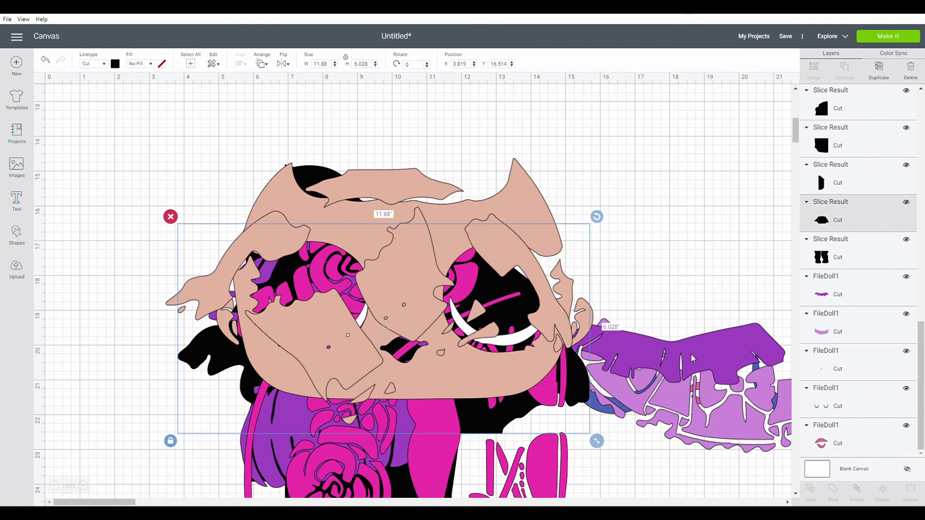
Move the dark purple piece, the lilac lace, the blue eye pieces and the pink lips onto the same stack
left_click_drag(693, 361, 459, 294)
left_click_drag(728, 406, 414, 406)
left_click_drag(646, 404, 322, 349)
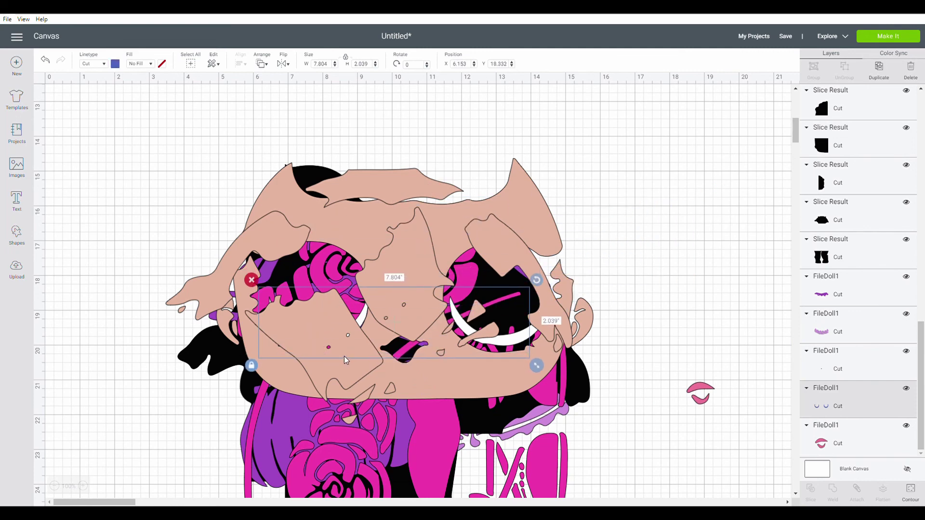
left_click_drag(697, 400, 339, 337)
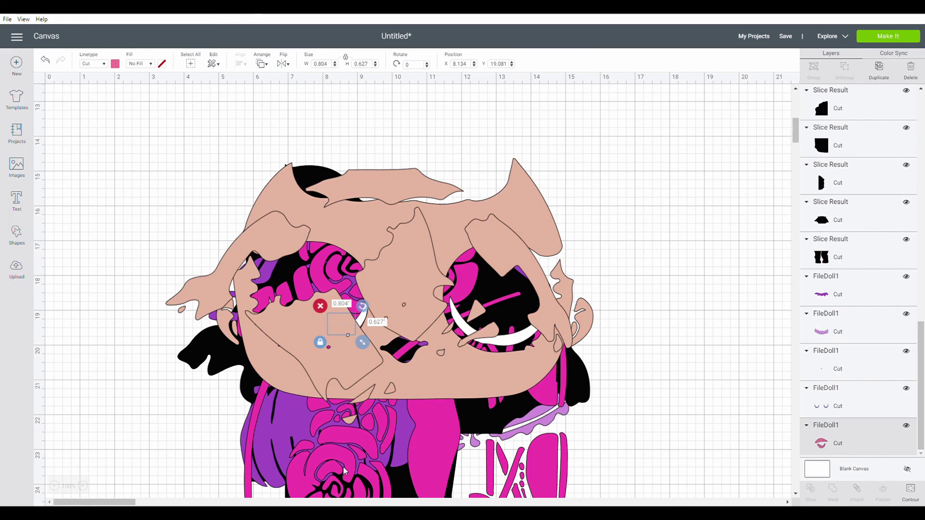
scroll(395, 272, "down", 5)
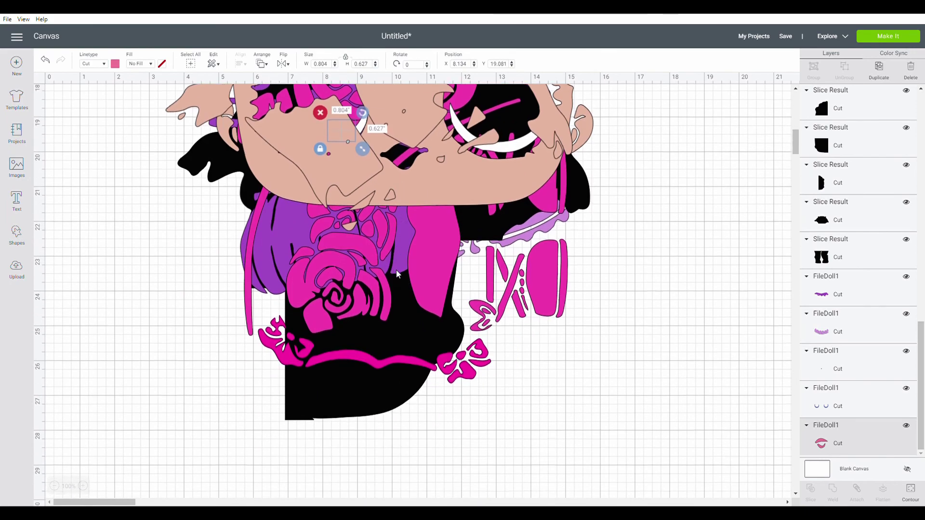